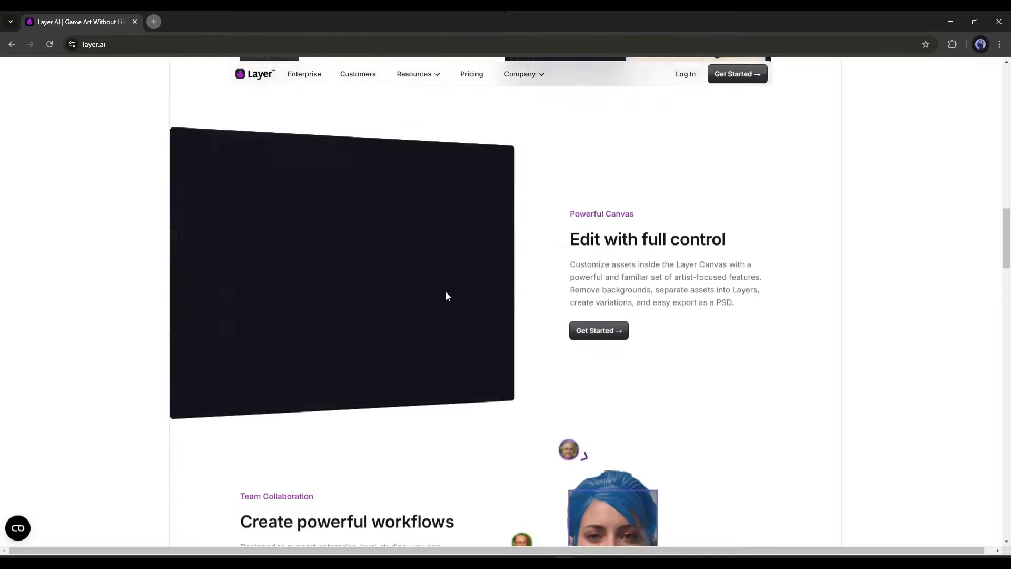
Look through the Layer home page, including its feature sections and customer testimonials
scroll(444, 274, down, 1)
scroll(444, 269, down, 7)
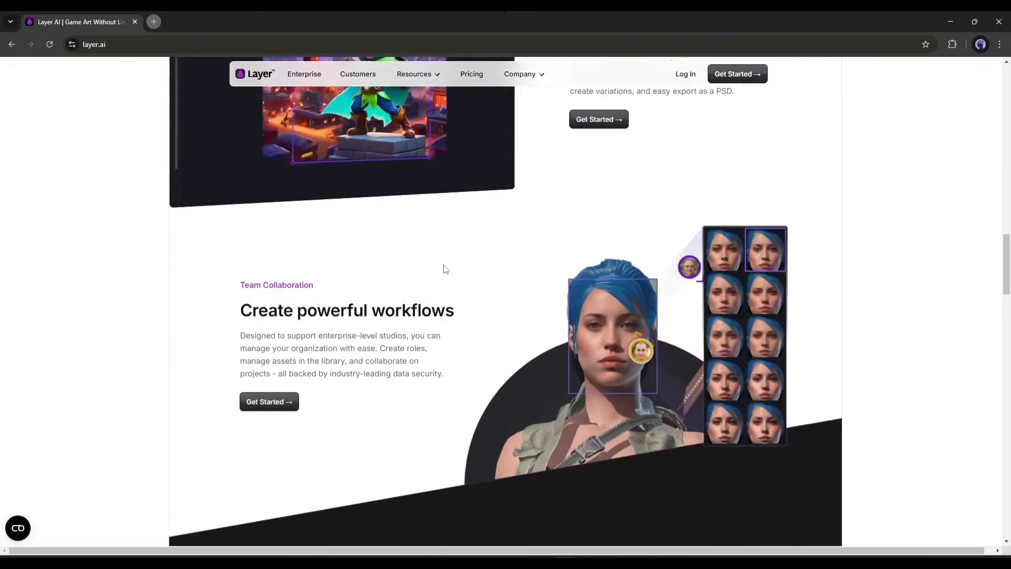
scroll(528, 290, down, 15)
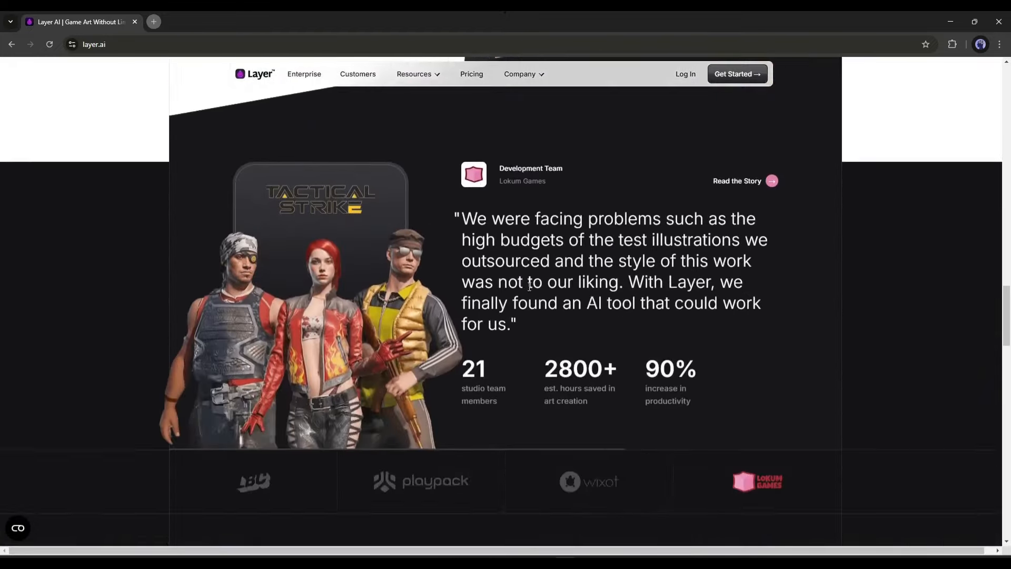
scroll(597, 300, down, 8)
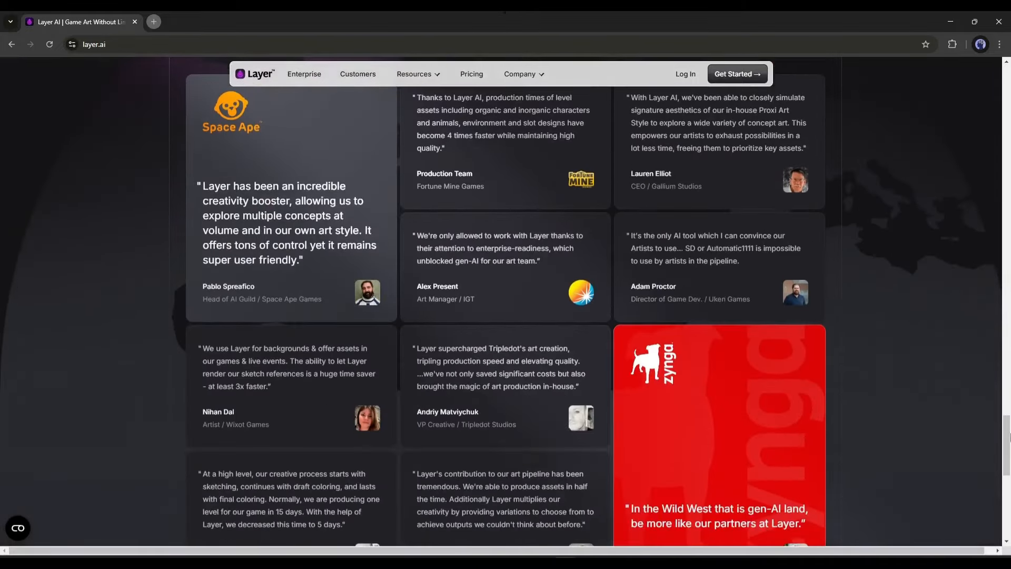
drag(1006, 436, 1006, 84)
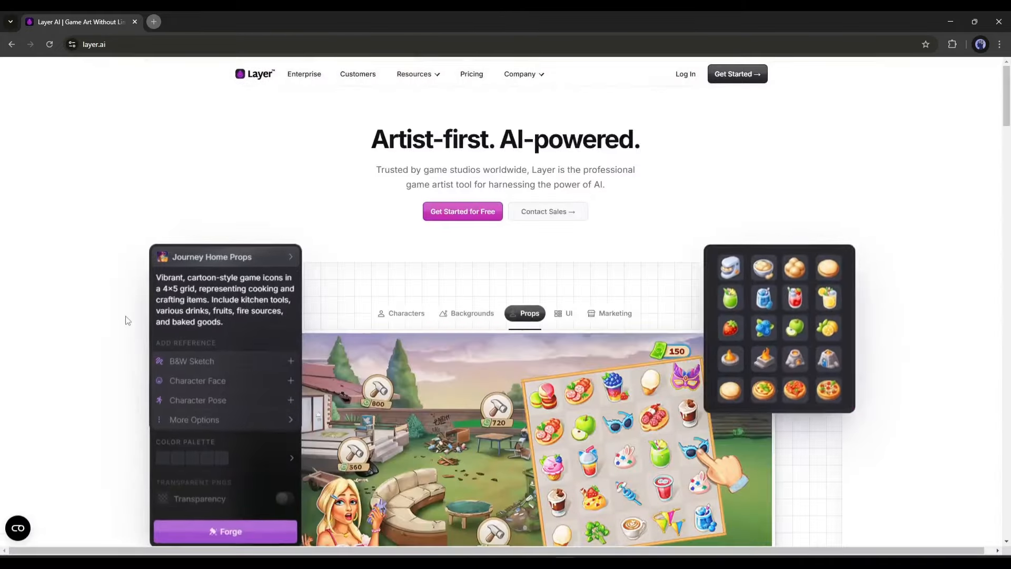
scroll(206, 332, down, 3)
scroll(490, 277, up, 3)
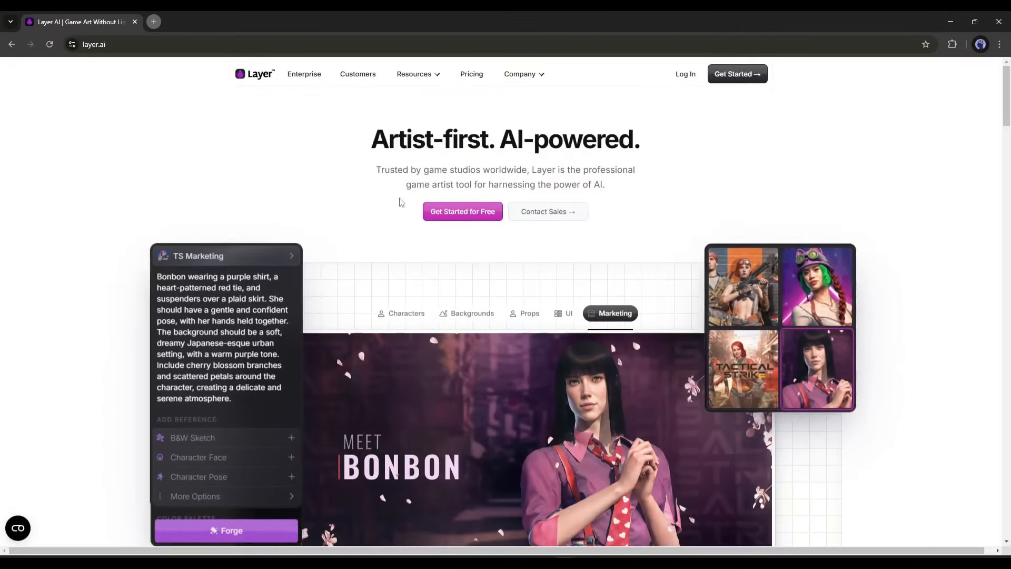
Get started with the free plan and open the workspace's Styles section
click(452, 210)
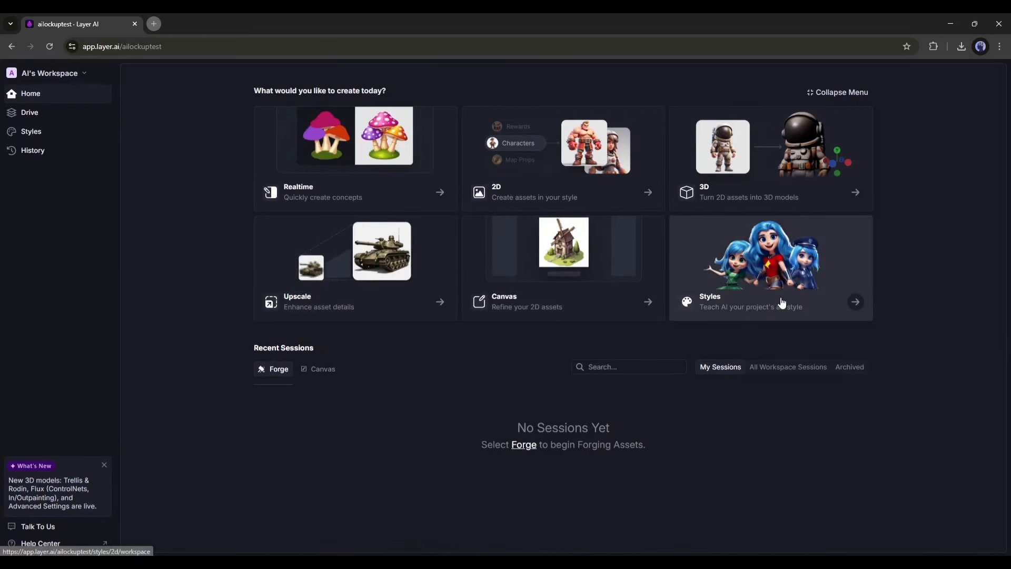
click(782, 303)
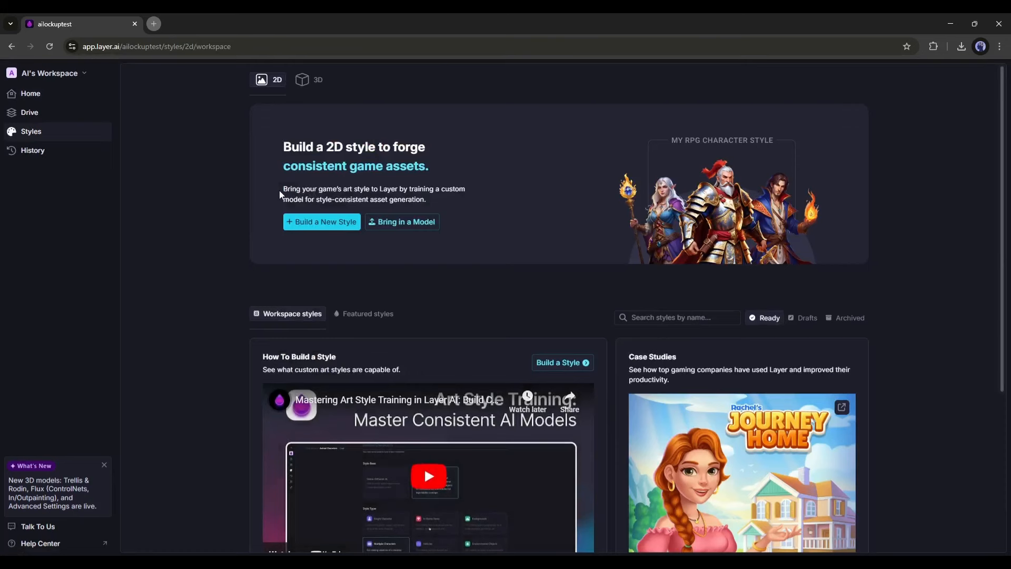
drag(280, 192, 403, 188)
click(415, 188)
click(410, 226)
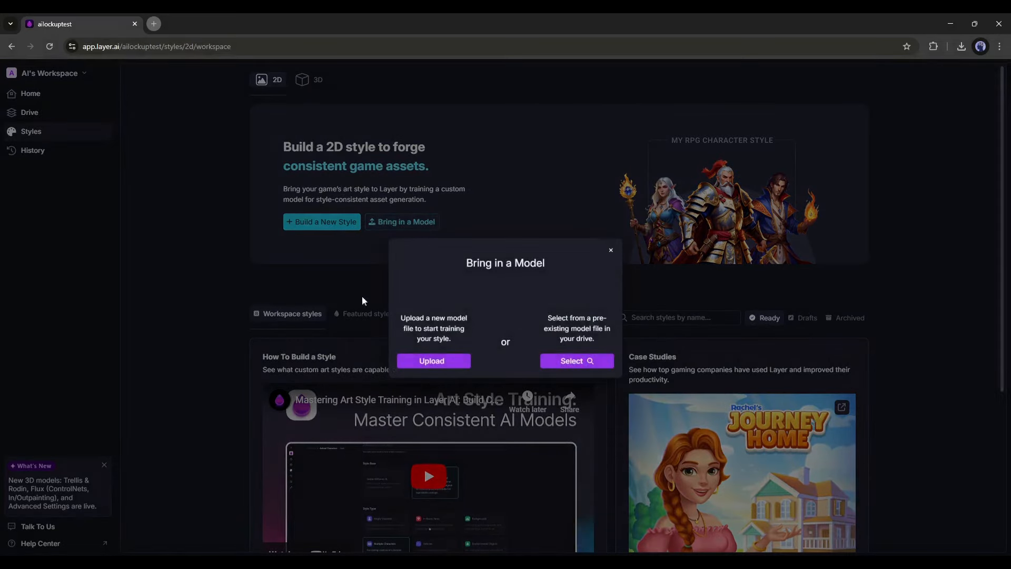
click(612, 251)
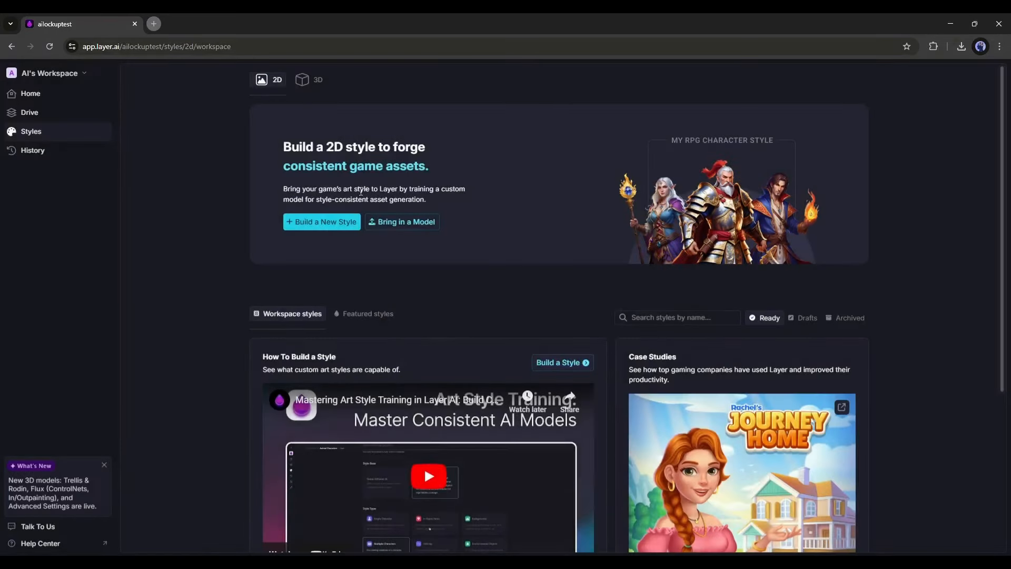
Start building a new 2D style and name it "Emily"
click(321, 222)
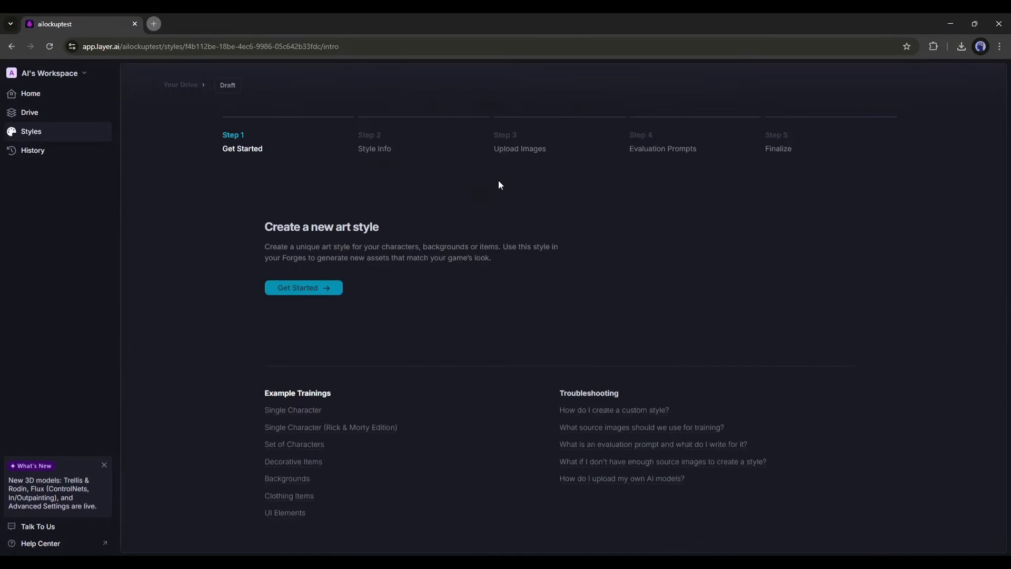
click(318, 287)
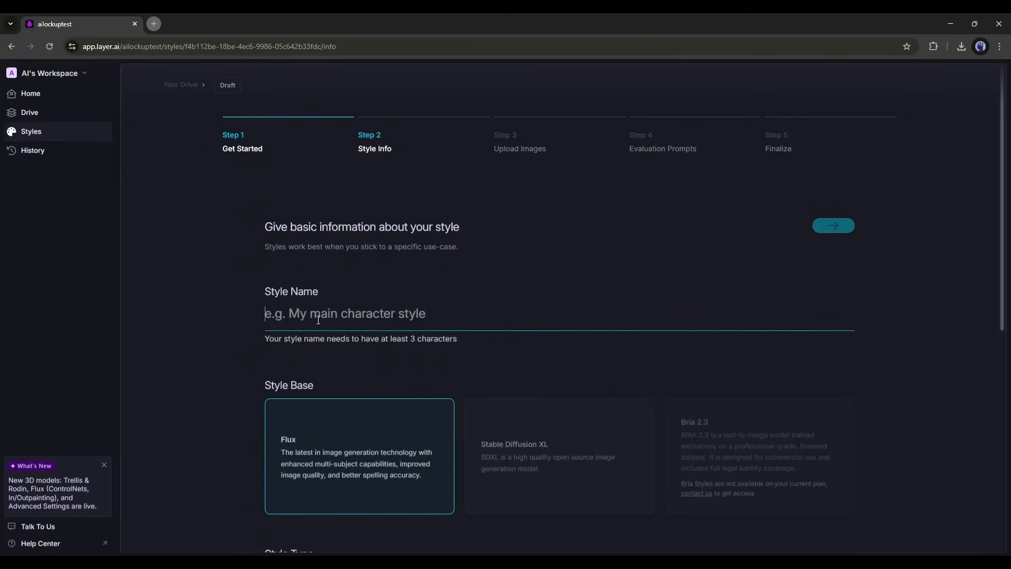
text(Emiluy)
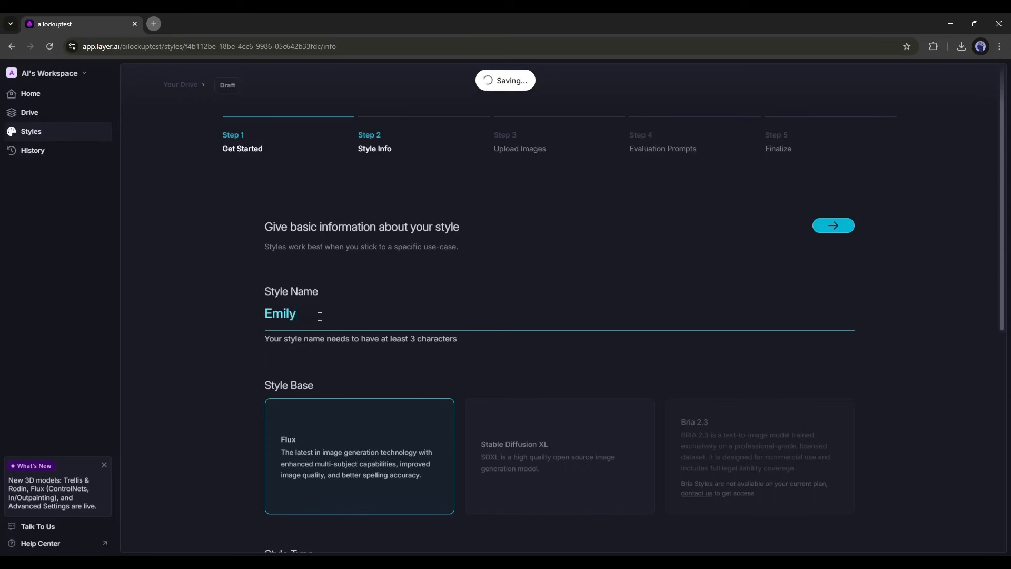
Switch the style base to Stable Diffusion XL and back to Flux
scroll(415, 372, down, 2)
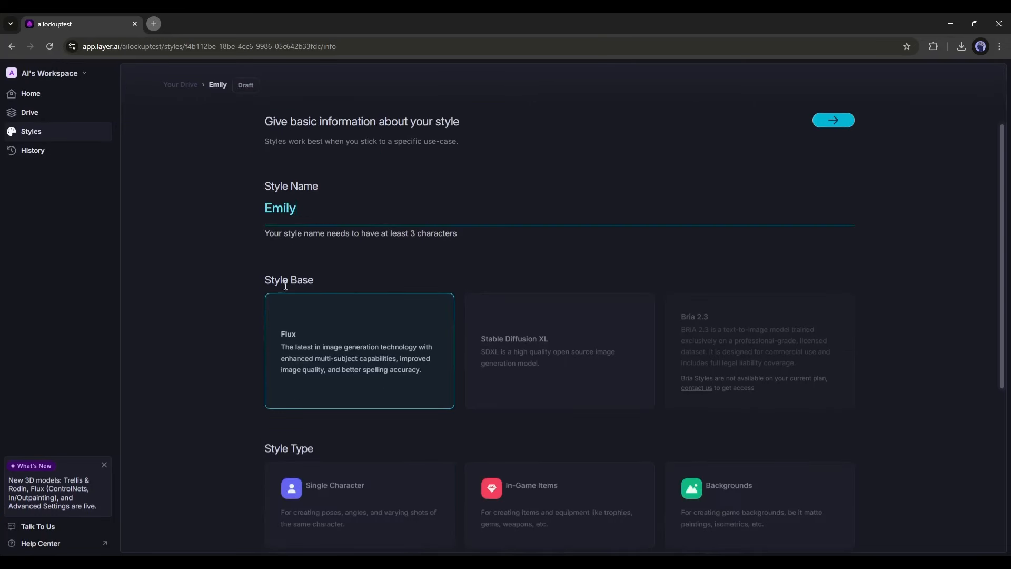
drag(268, 281, 365, 280)
click(365, 280)
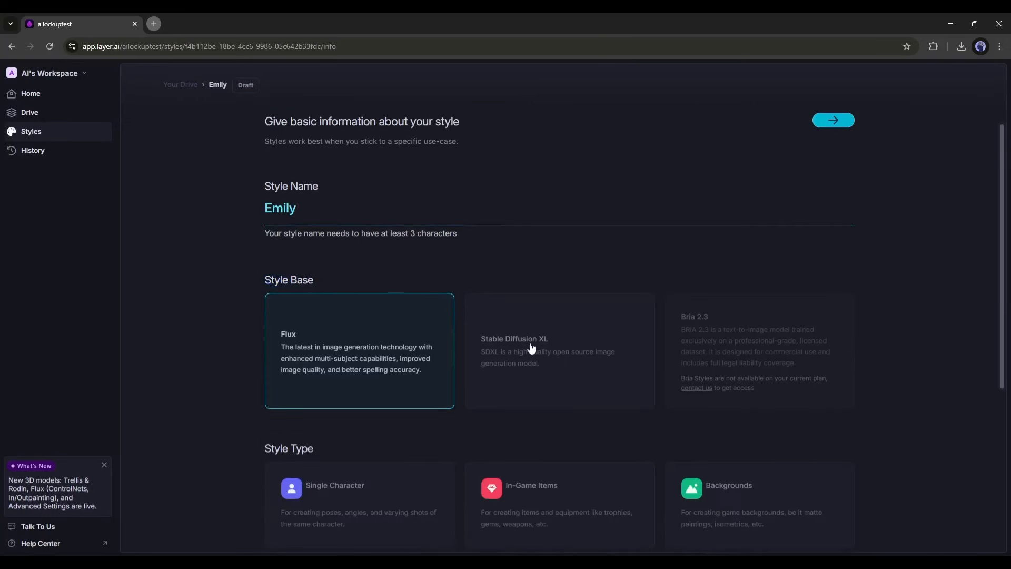
click(507, 352)
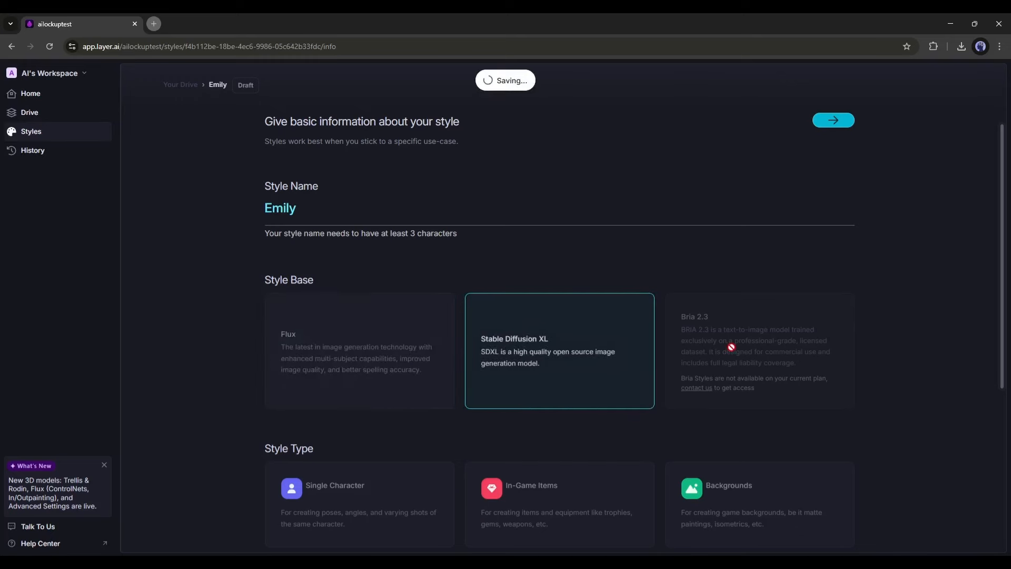
click(316, 366)
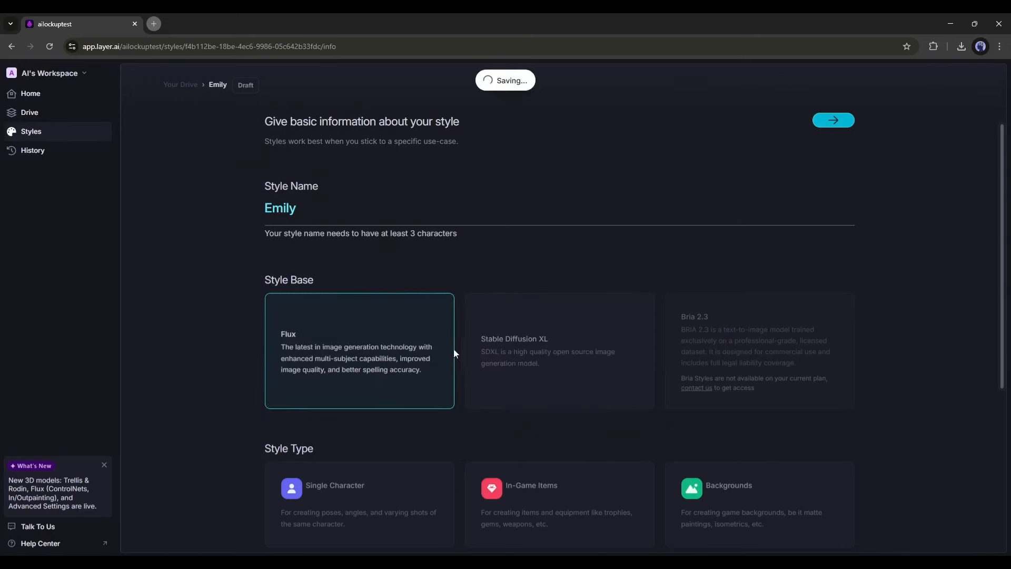
Set the style type to Single Character and continue to the image upload stage
scroll(455, 327, down, 3)
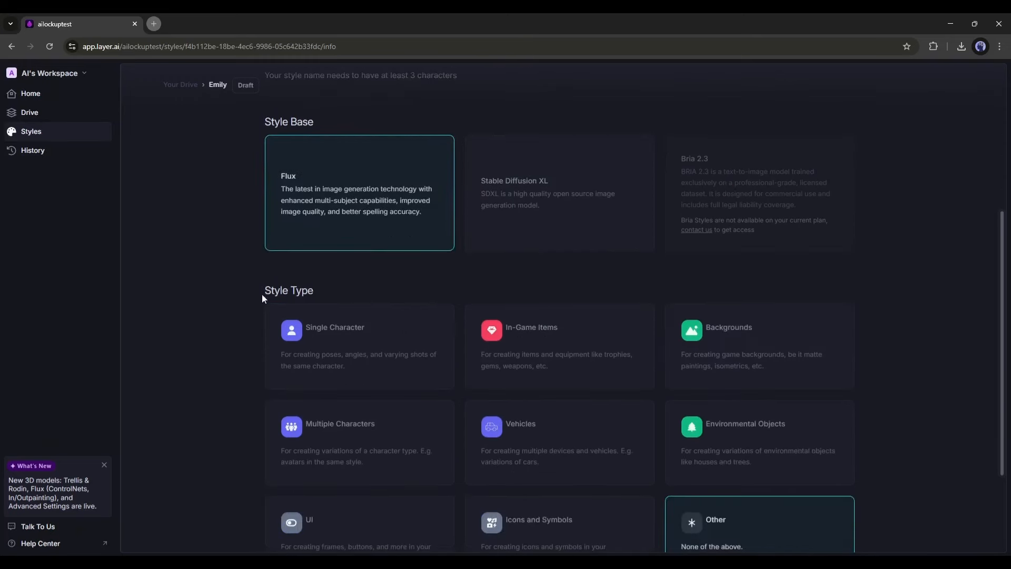
drag(261, 294, 387, 294)
scroll(632, 454, down, 2)
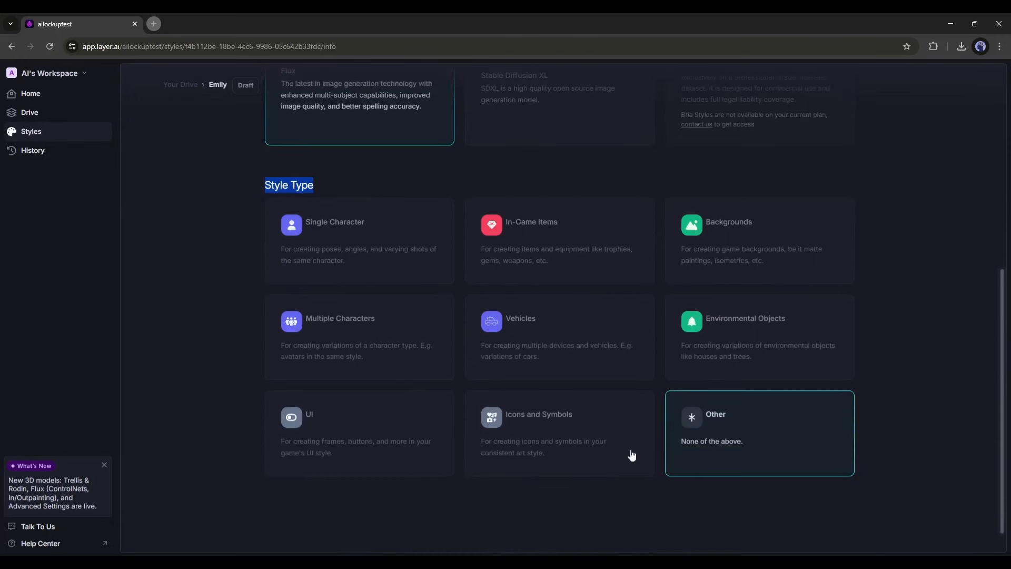
click(369, 238)
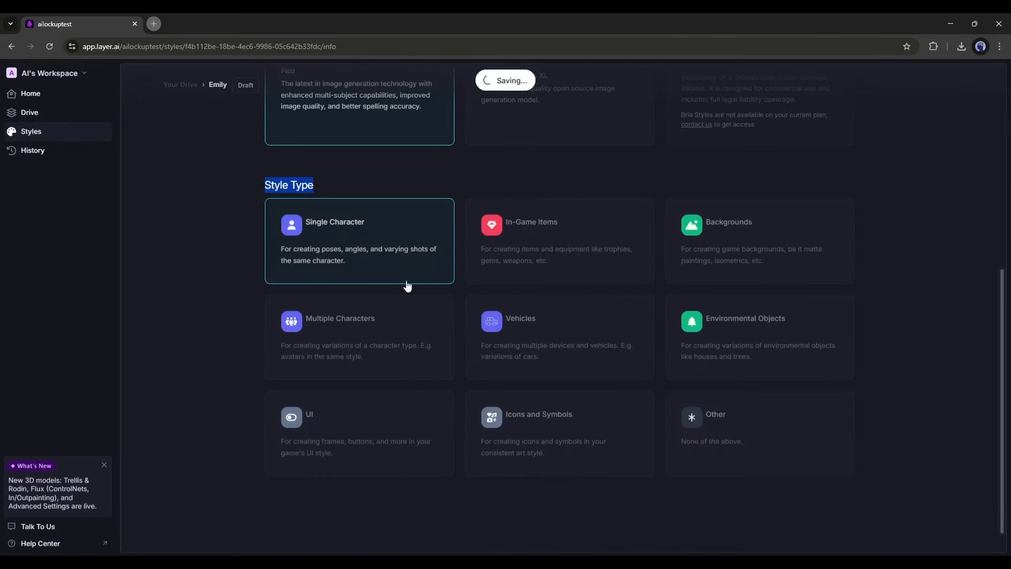
scroll(367, 344, up, 4)
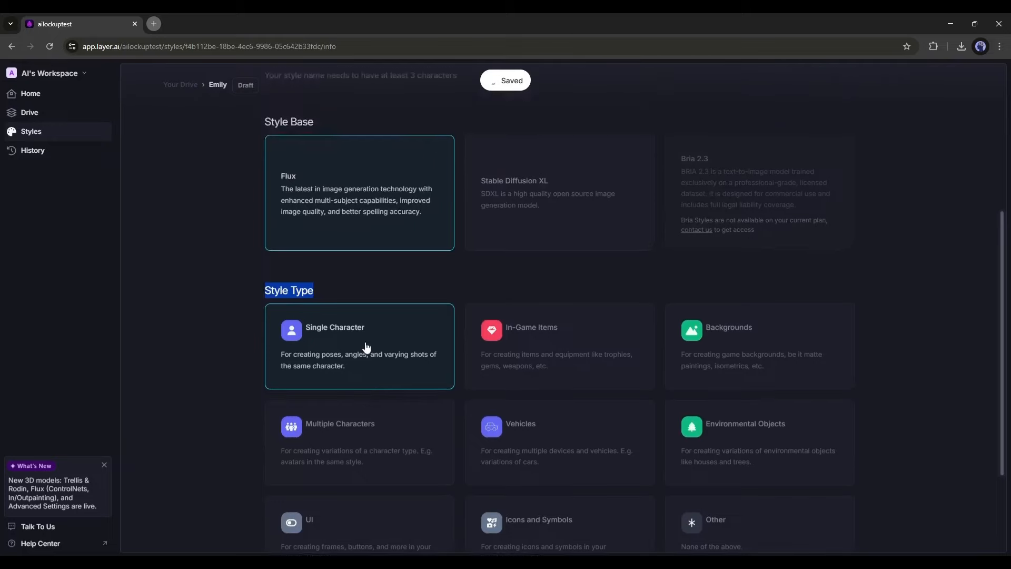
scroll(367, 348, up, 3)
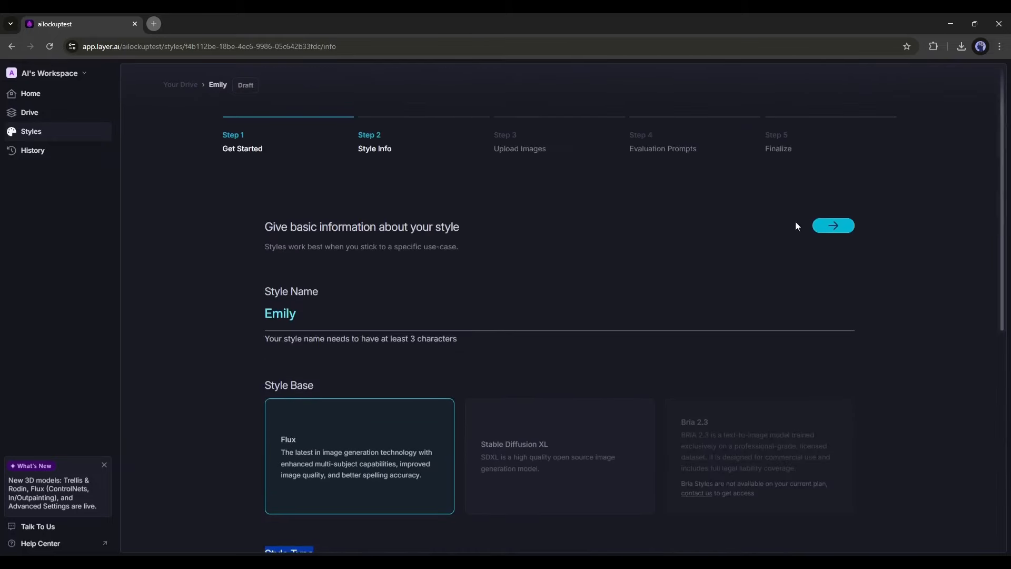
click(832, 225)
Check the asset guidelines and upload the nine character images for training the style
scroll(374, 230, down, 3)
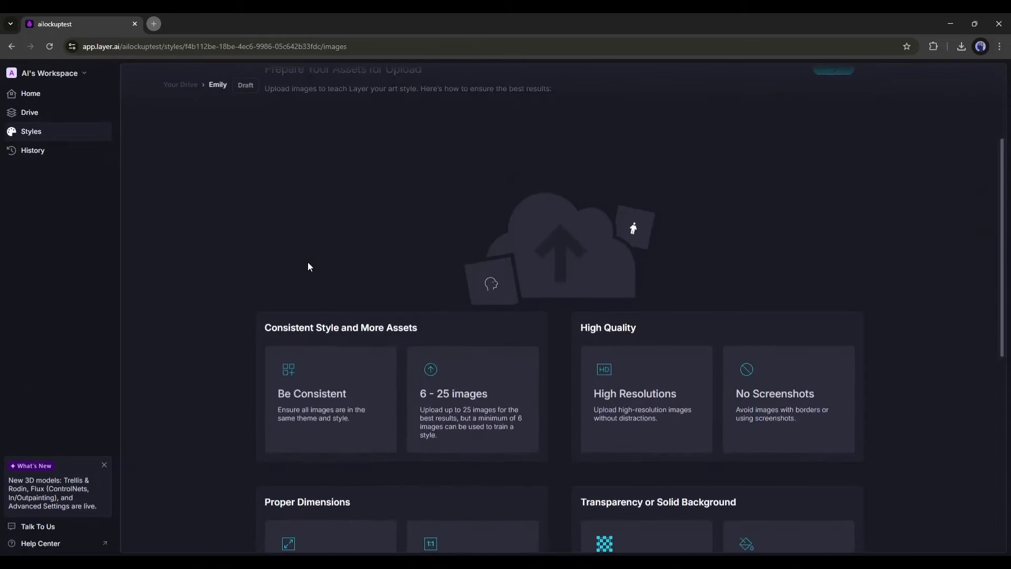
scroll(535, 420, down, 4)
scroll(464, 418, down, 4)
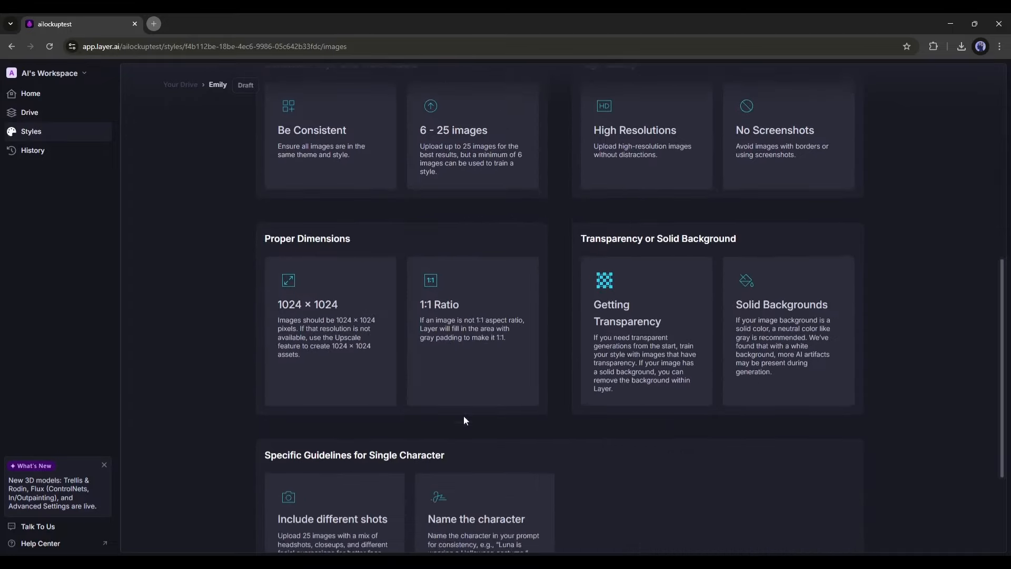
scroll(497, 418, up, 4)
scroll(497, 414, up, 6)
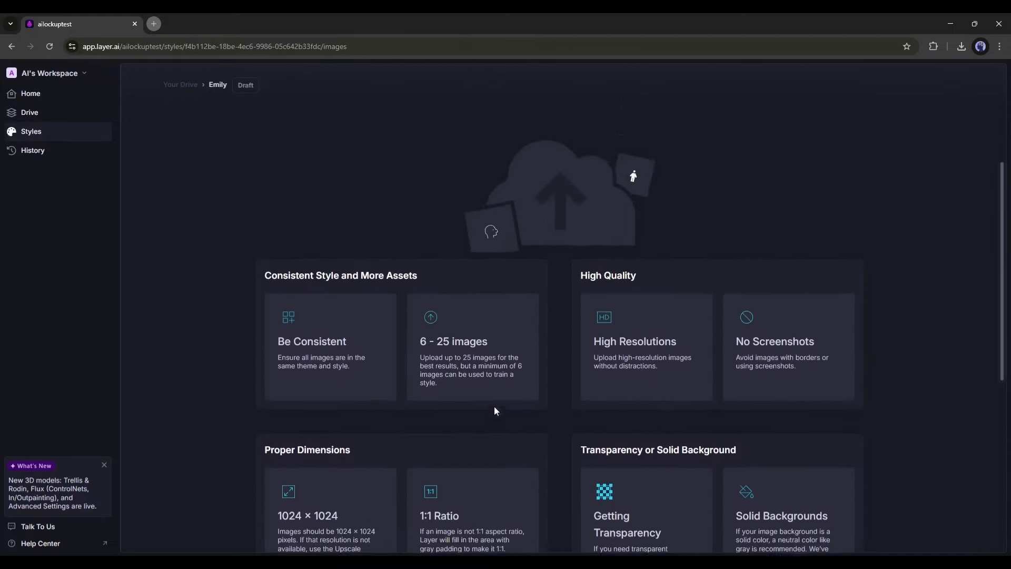
click(589, 368)
click(125, 123)
shift+click(180, 208)
click(416, 276)
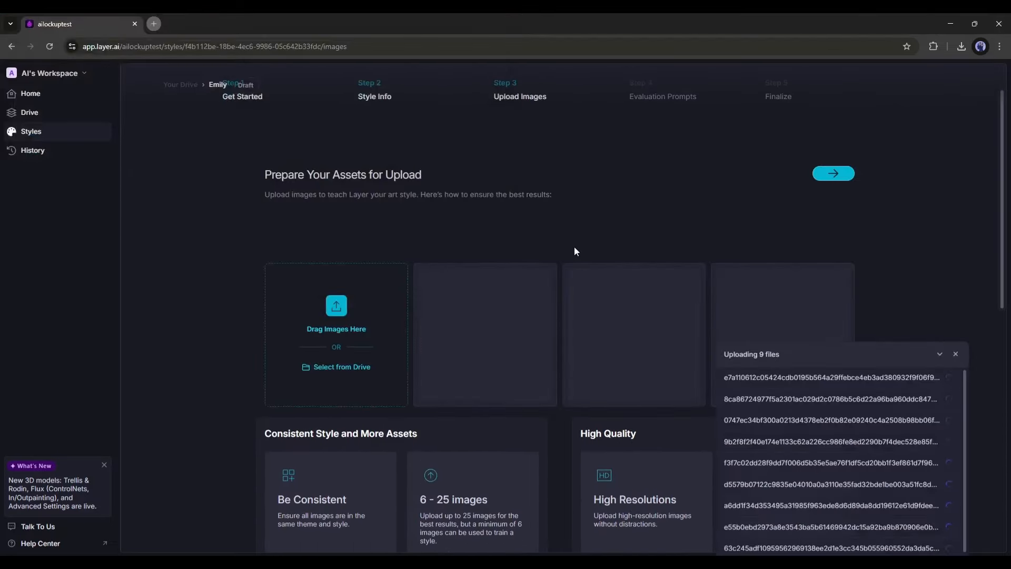
Review the uploaded images' automatic captions and confirm the review to continue to the evaluation prompts
scroll(599, 202, down, 2)
scroll(599, 202, up, 3)
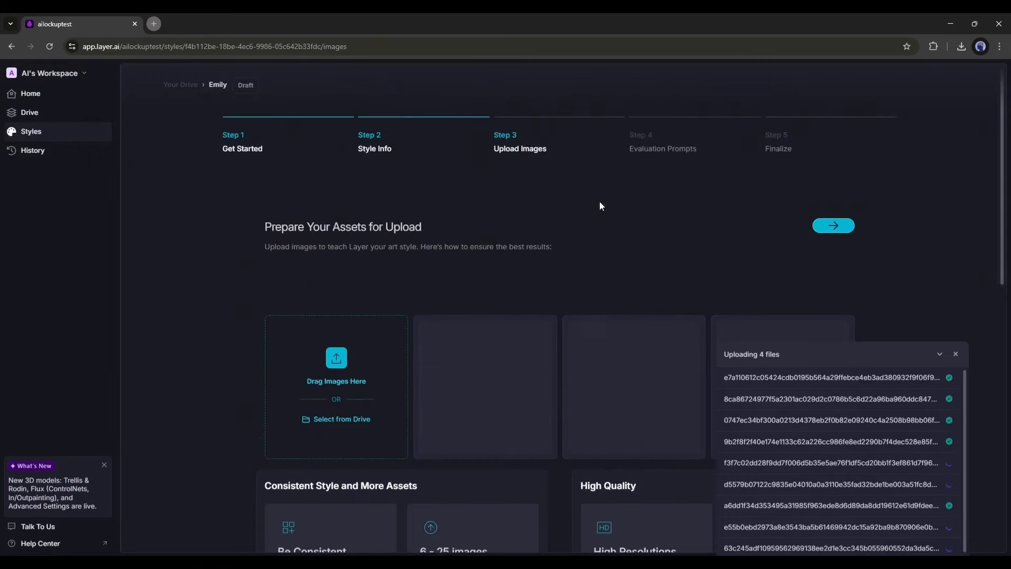
scroll(576, 205, down, 2)
scroll(576, 205, down, 2)
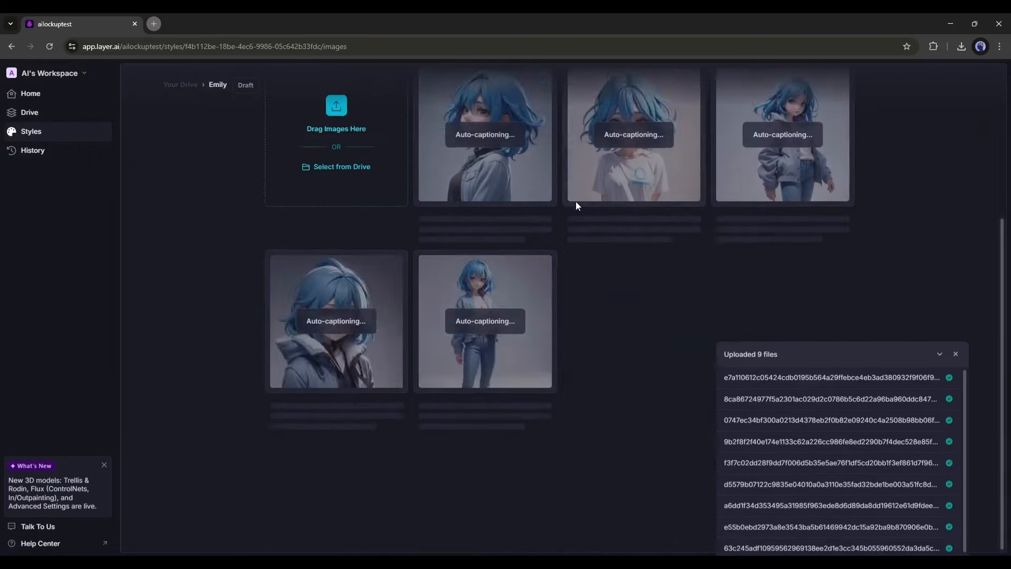
scroll(576, 206, up, 4)
scroll(576, 206, down, 3)
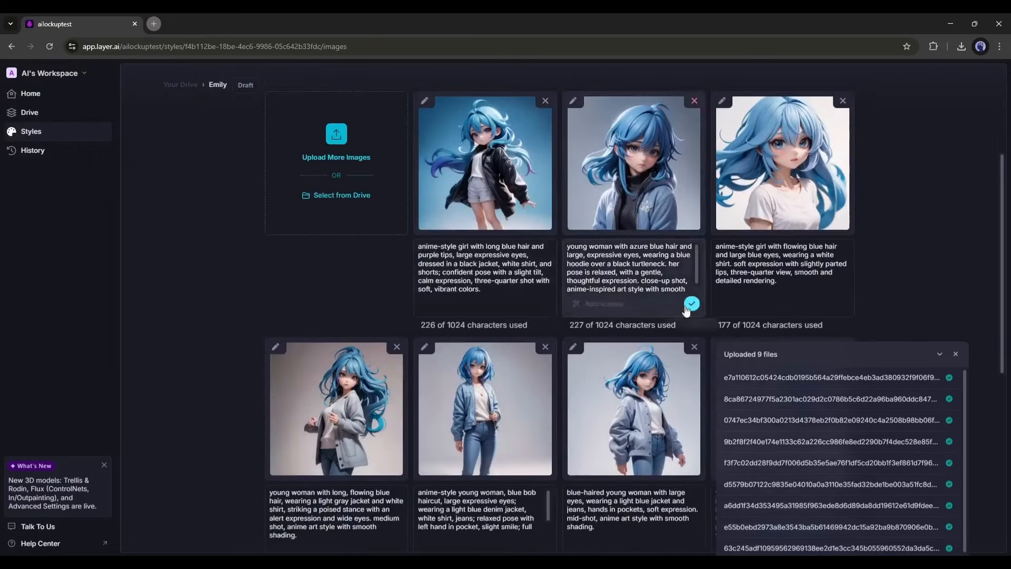
click(940, 354)
scroll(702, 330, down, 5)
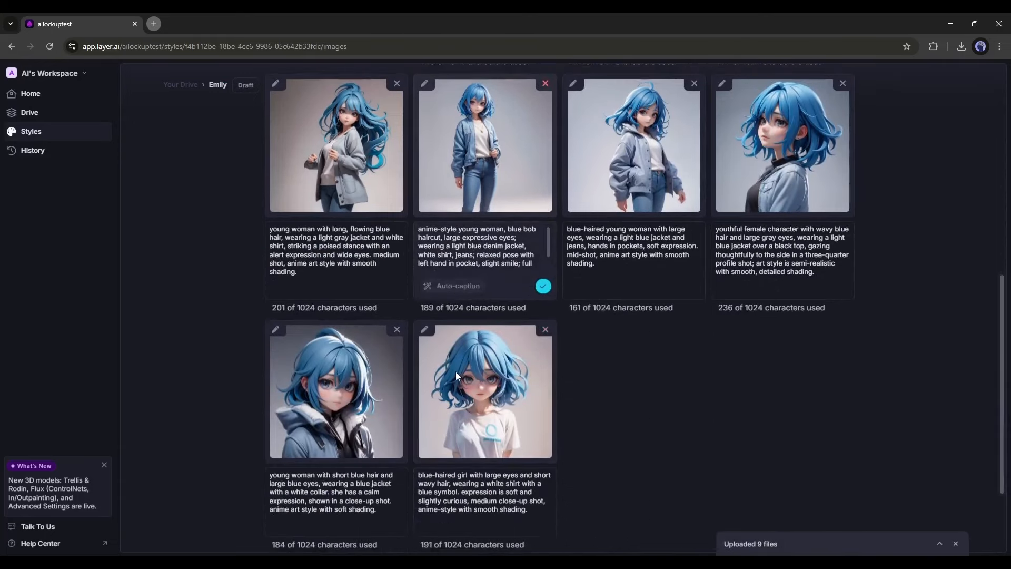
scroll(509, 458, up, 7)
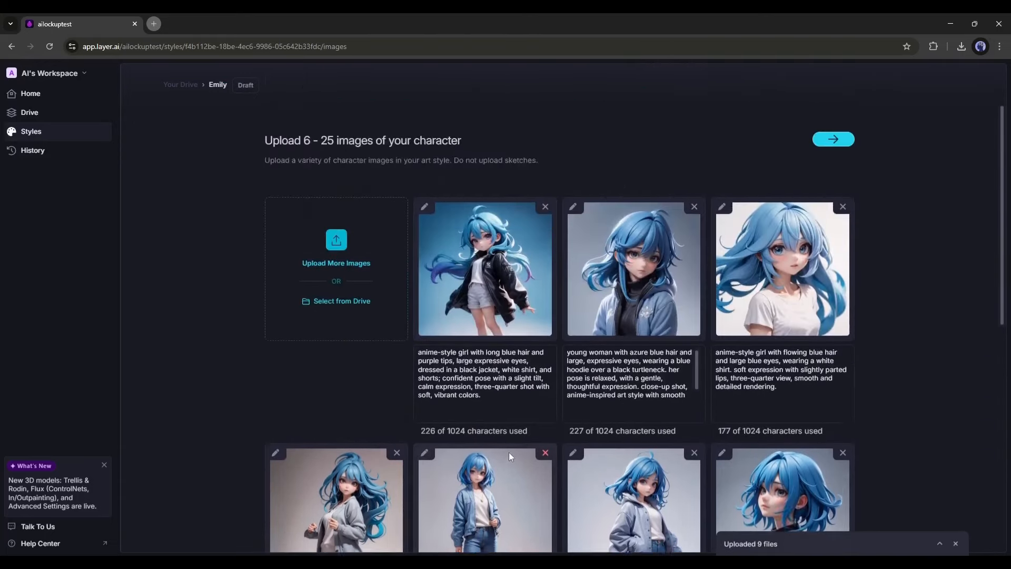
scroll(508, 452, up, 2)
click(844, 226)
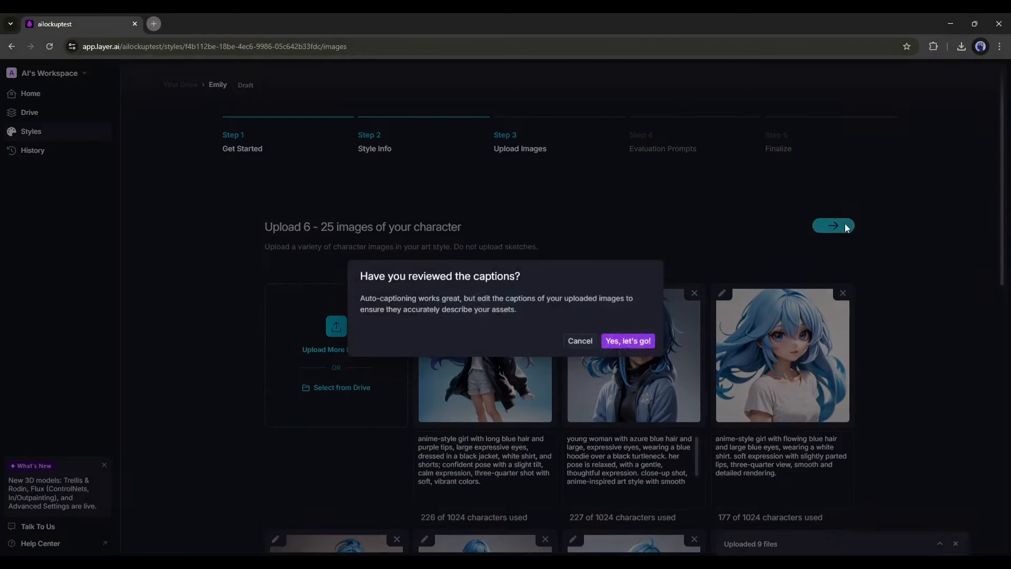
click(630, 341)
Add the first example prompt "20 years old girl with bule hair, big eyes, oversized jacket"
drag(264, 228, 484, 227)
click(378, 298)
text(girl with bule hair, big eyes,)
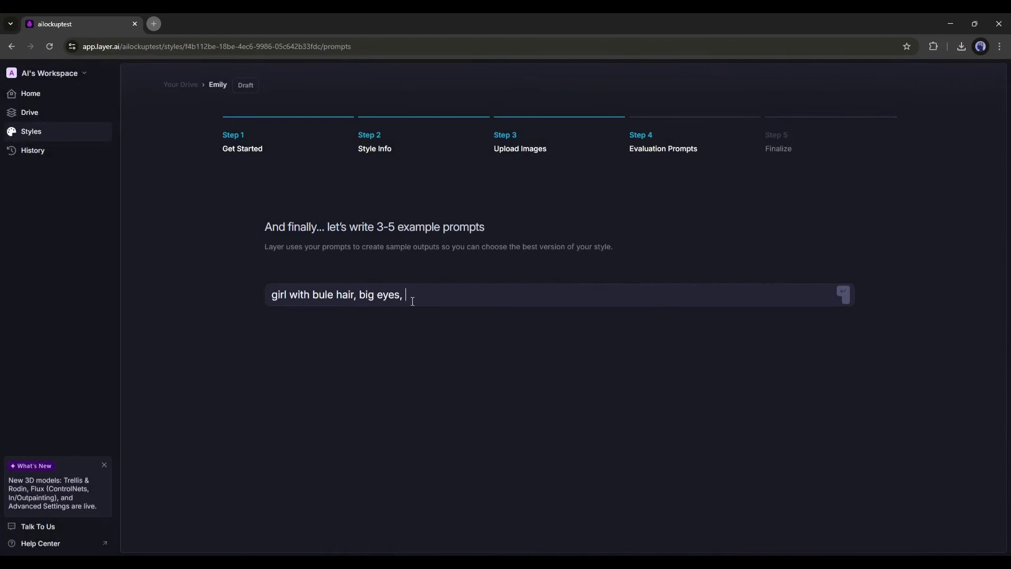
key(Home)
text(20 years old)
key(End)
text(oversized jacket)
click(844, 295)
Add two more example prompts, "Emily walking in a garden\" and "Emily standing on a bolder"
text(Emily is wal)
key(BackSpace)
key(BackSpace)
key(BackSpace)
key(BackSpace)
key(BackSpace)
key(BackSpace)
text(walking in a gar)
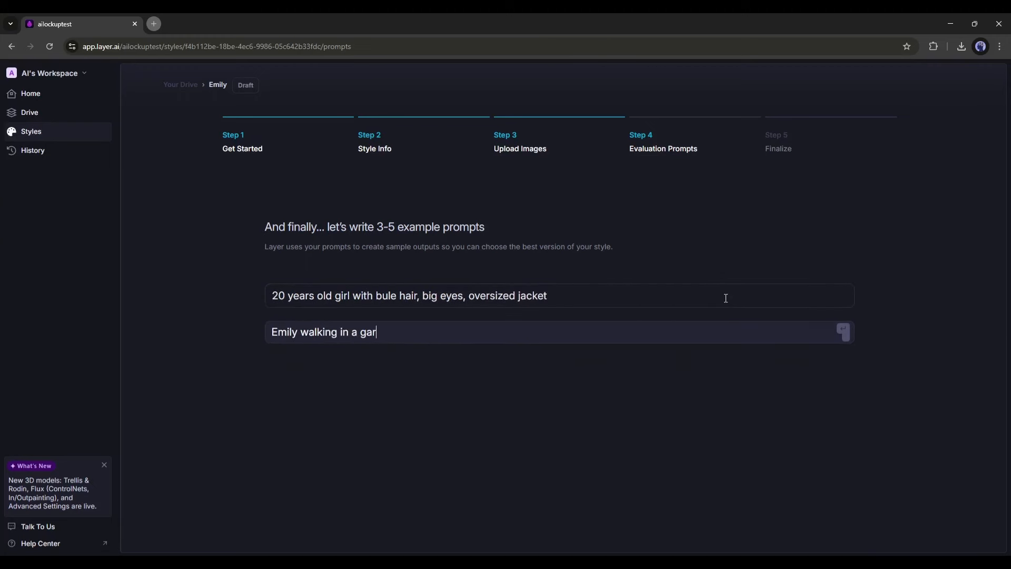
text(den\)
key(Return)
text(Emily standing on a bolder)
key(Return)
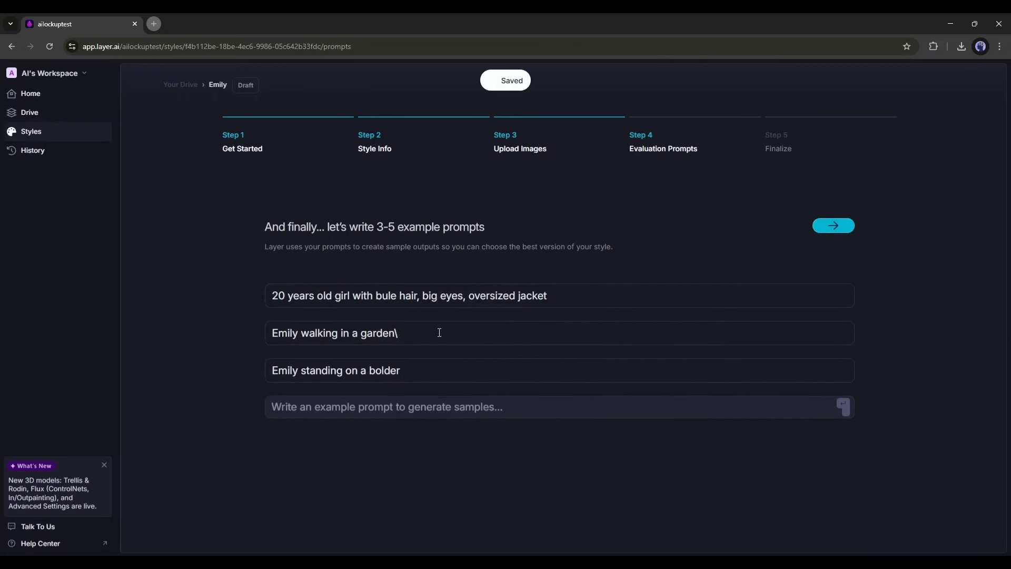
Remove the stray backslash from the end of the garden prompt and continue to the Finalize stage
click(439, 333)
key(BackSpace)
click(835, 227)
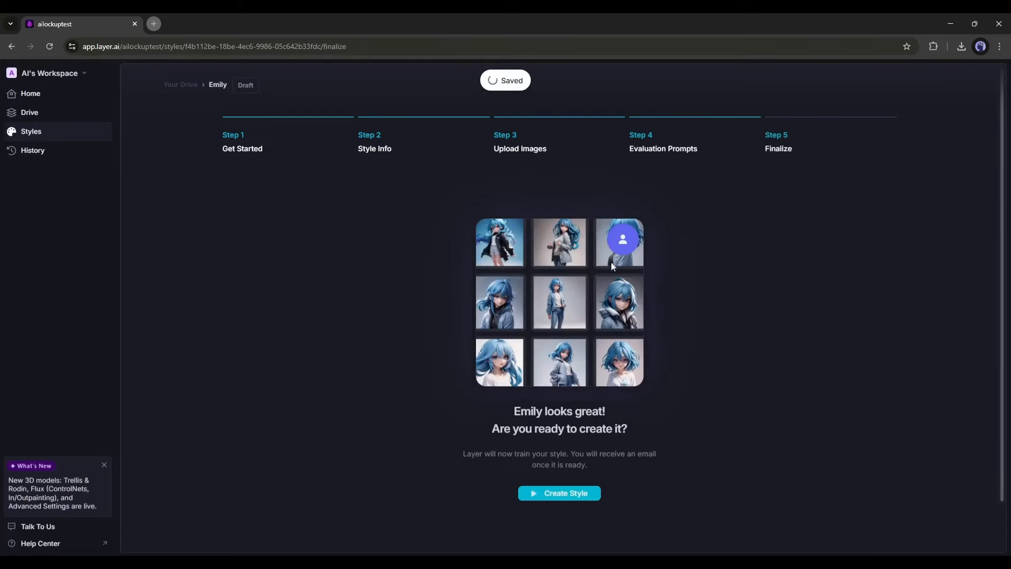
Create the Emily style to start its training and look over its training images on the style page
scroll(528, 330, down, 1)
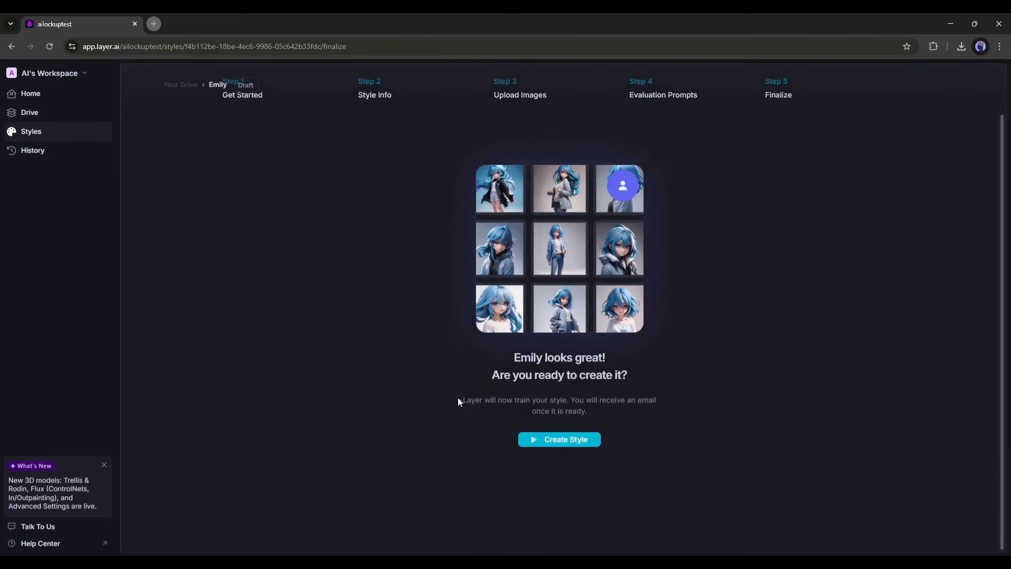
click(538, 444)
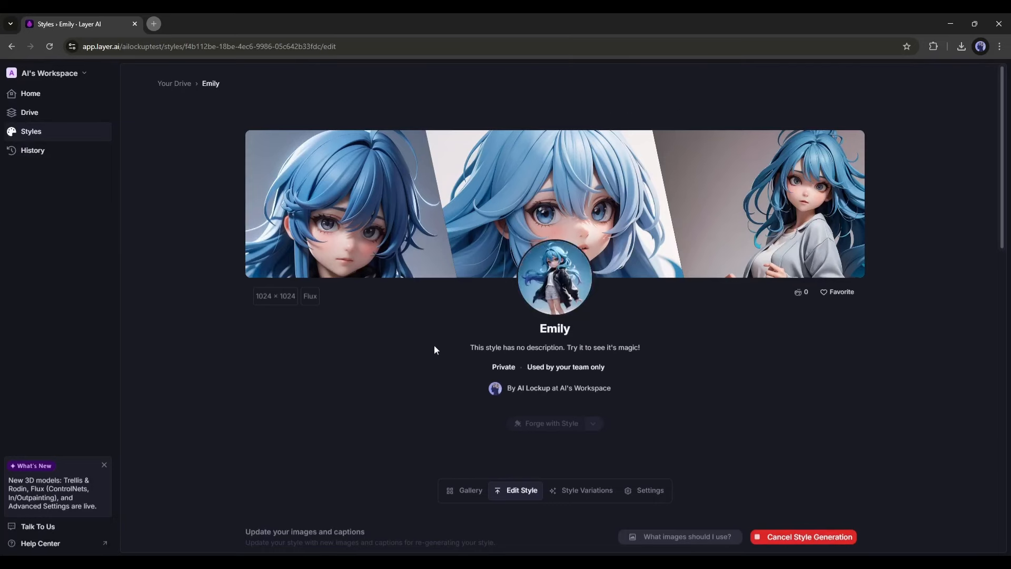
scroll(434, 348, down, 4)
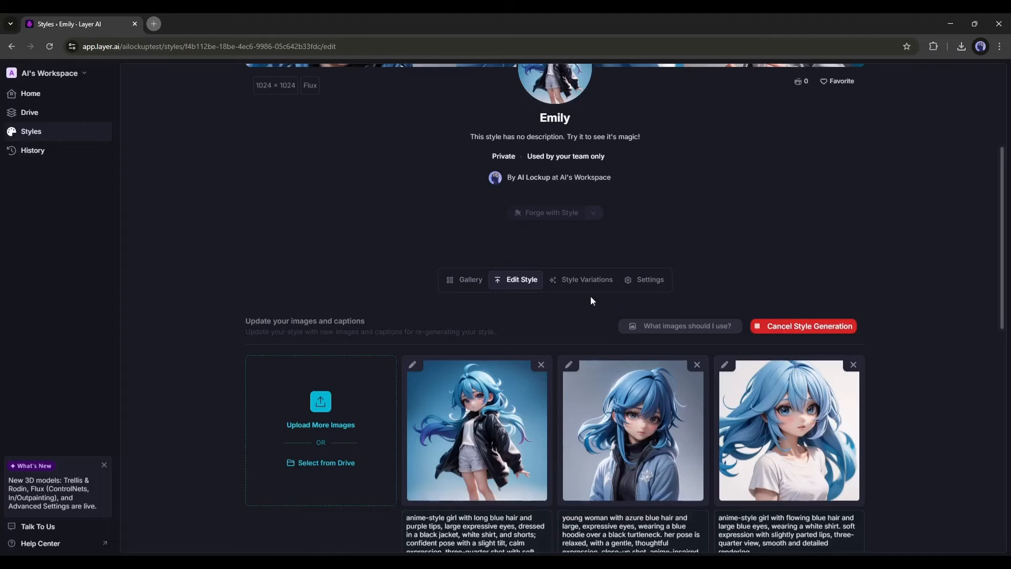
scroll(745, 330, up, 4)
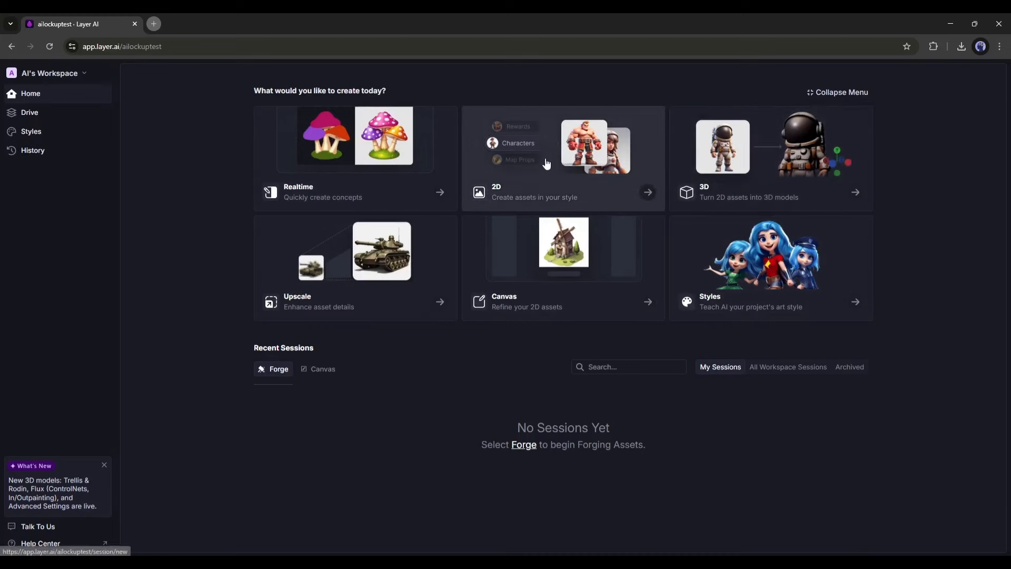
Start a new 2D session from the home page and choose Cartoon 3D as its style
click(521, 181)
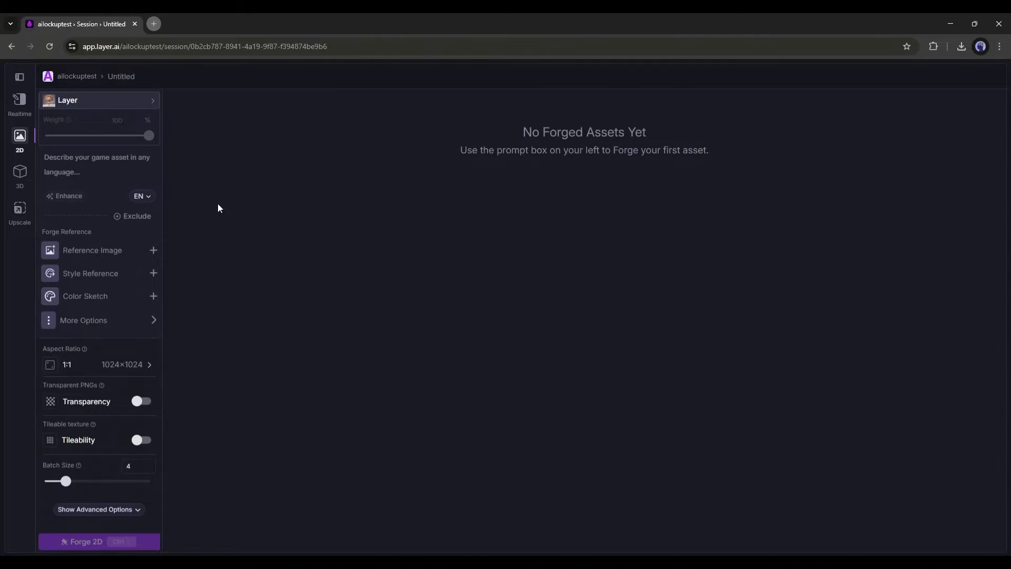
click(87, 102)
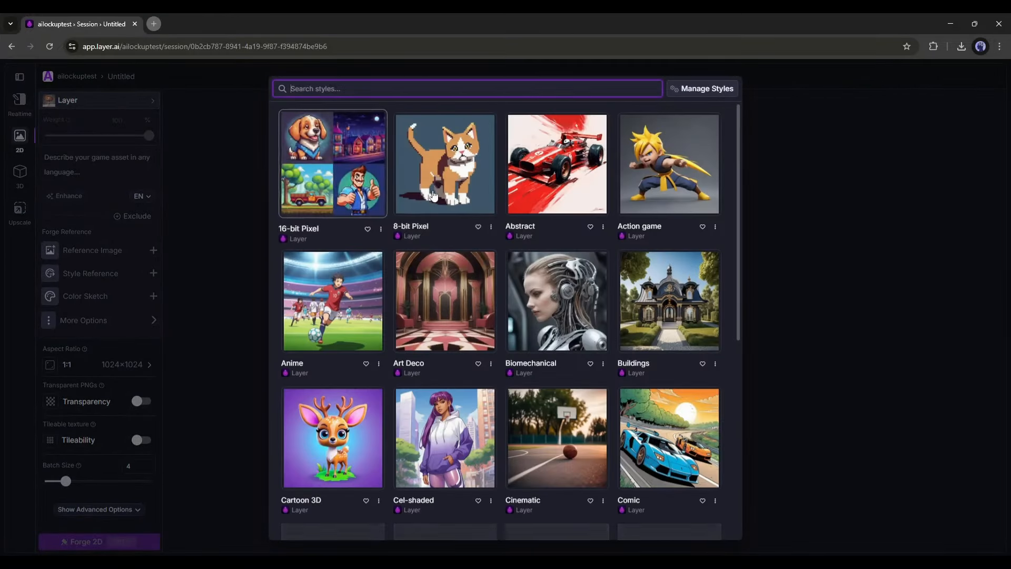
scroll(356, 248, down, 3)
scroll(356, 249, down, 3)
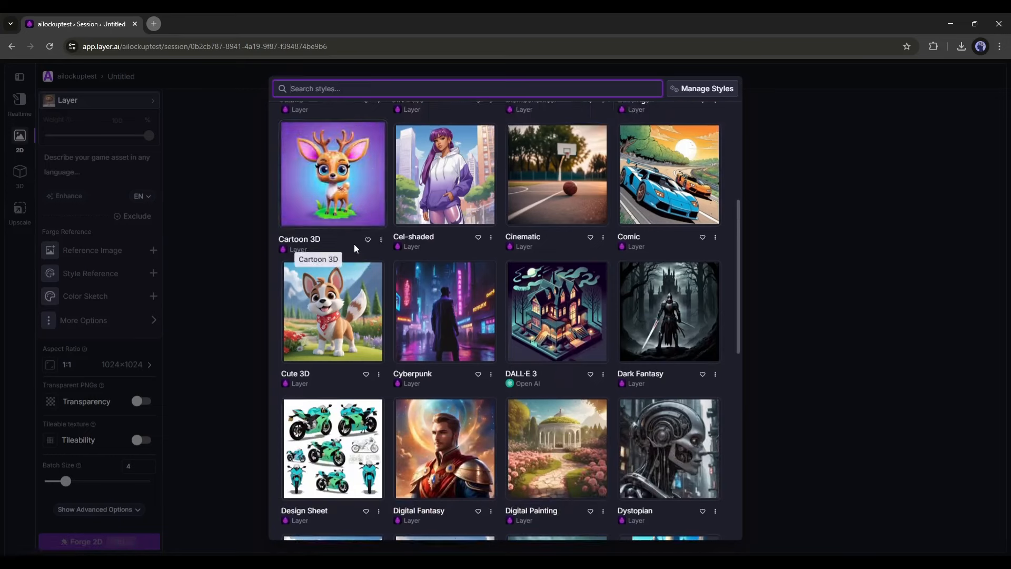
scroll(617, 289, down, 11)
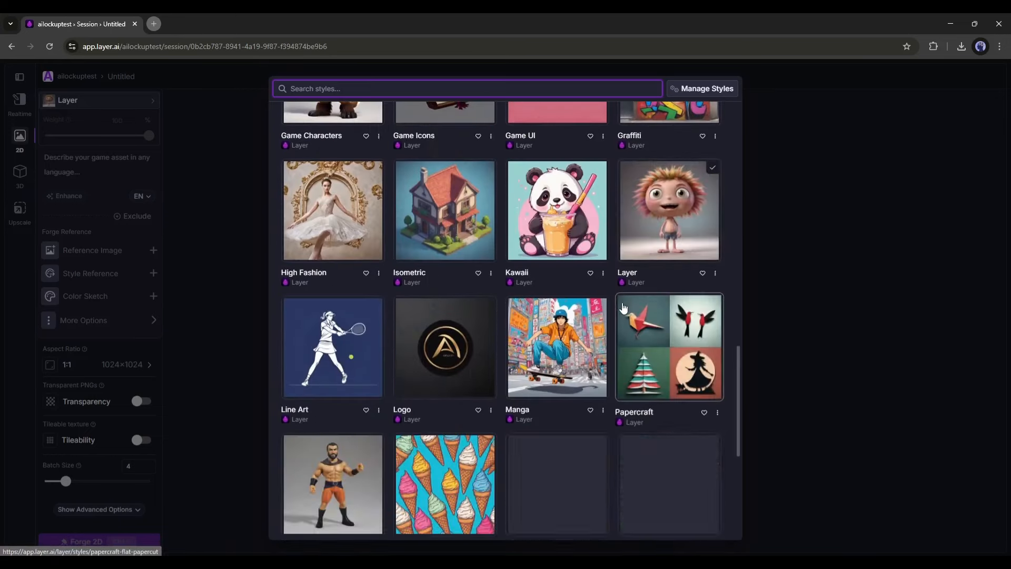
scroll(494, 294, down, 6)
scroll(439, 320, up, 12)
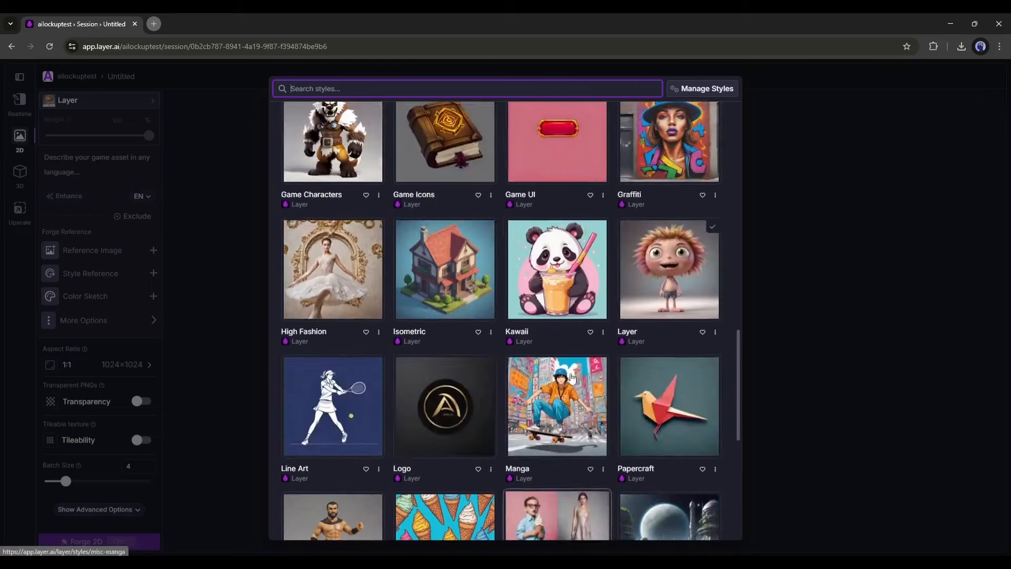
scroll(440, 320, down, 5)
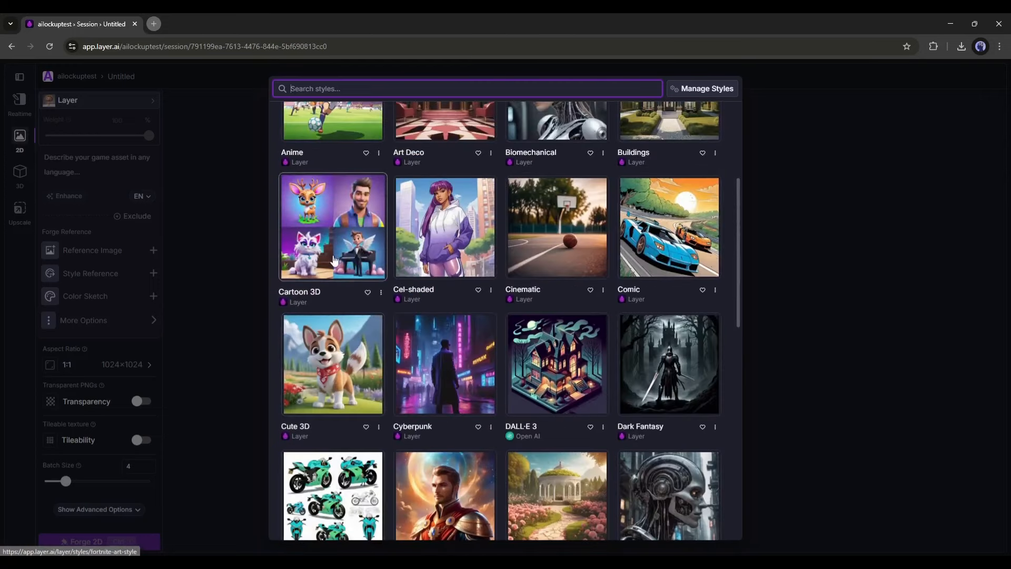
click(334, 247)
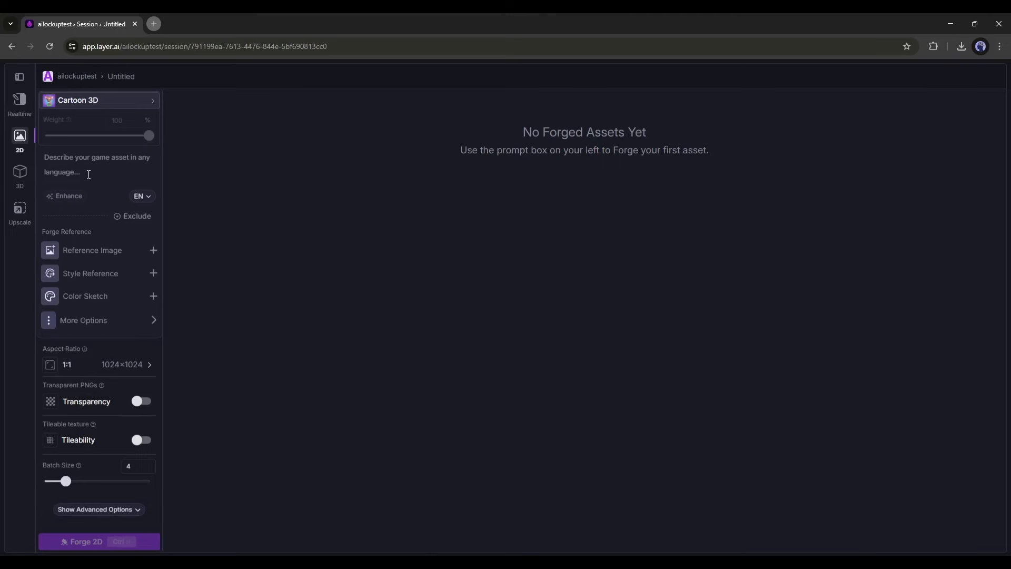
Write the prompt "1 girl, 20 years old, blonde hair, blue eyes, standing on a bolder" and enhance it automatically
text(1 girl, 20 years old)
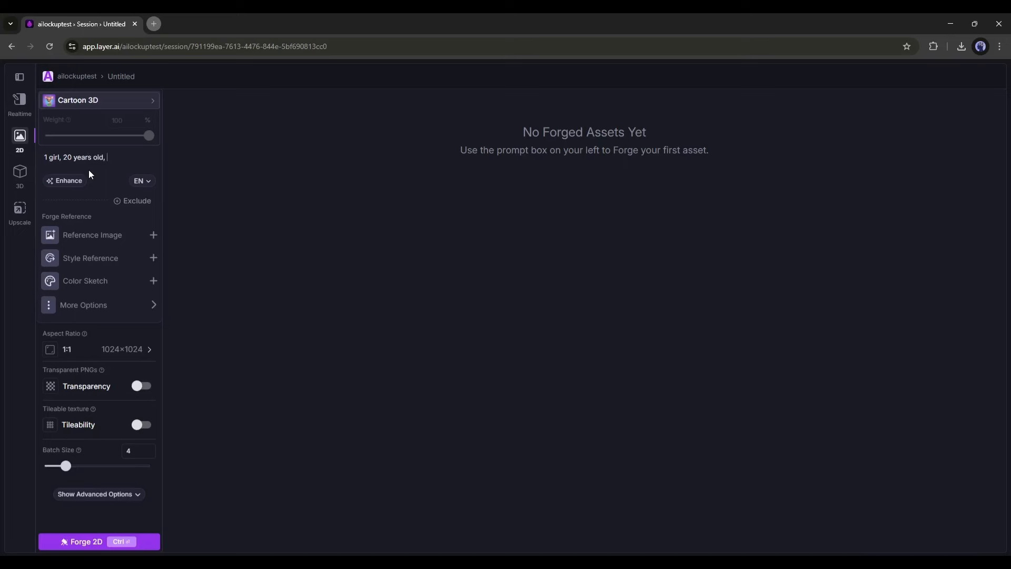
text(, blonde hair, blue eyes, standing on a bolder)
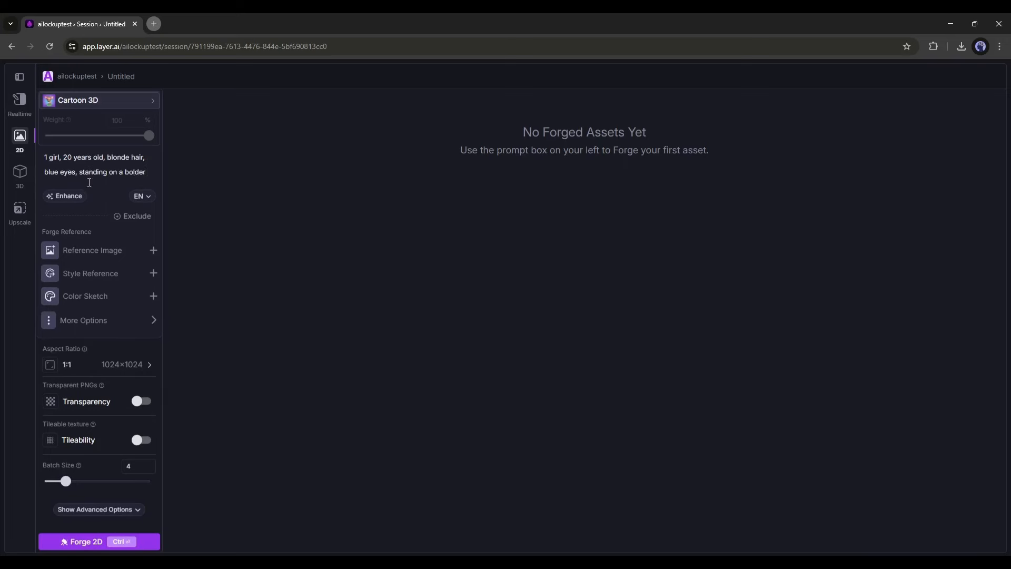
click(65, 203)
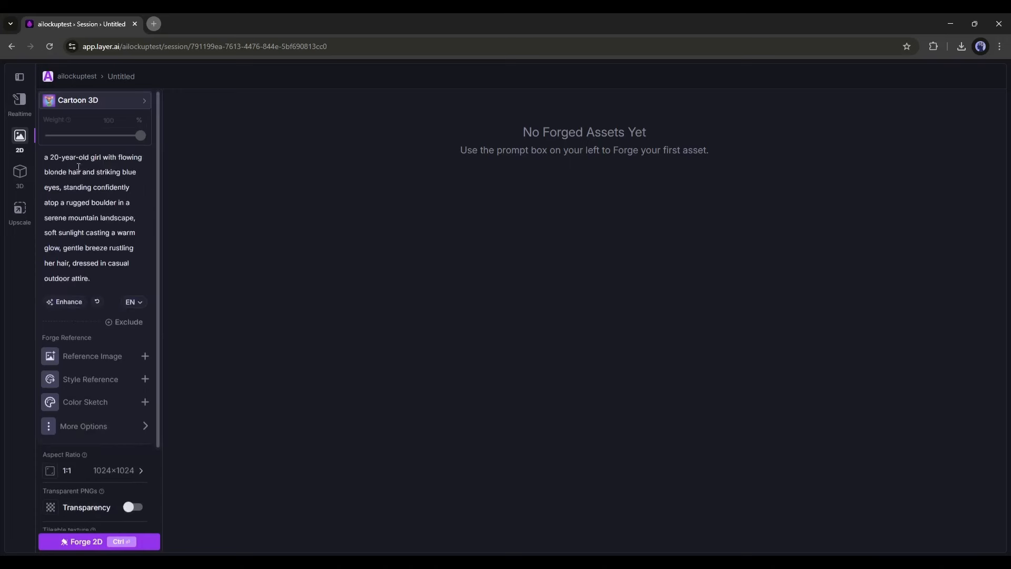
Examine the forge reference types, from Reference Image, Style Reference and Color Sketch to the additional ones such as Structure and Canny Edge
scroll(118, 176, down, 1)
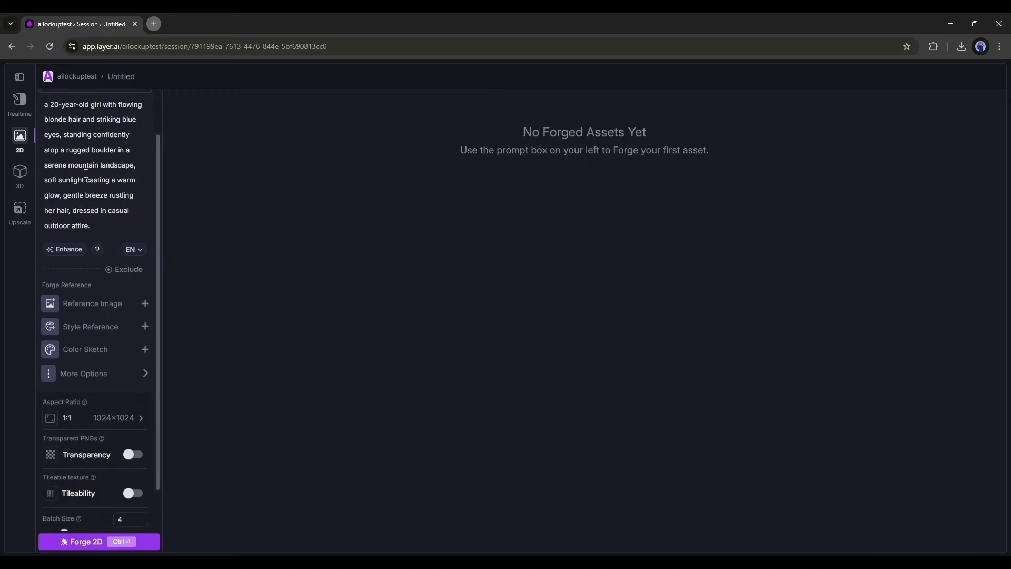
scroll(86, 173, down, 1)
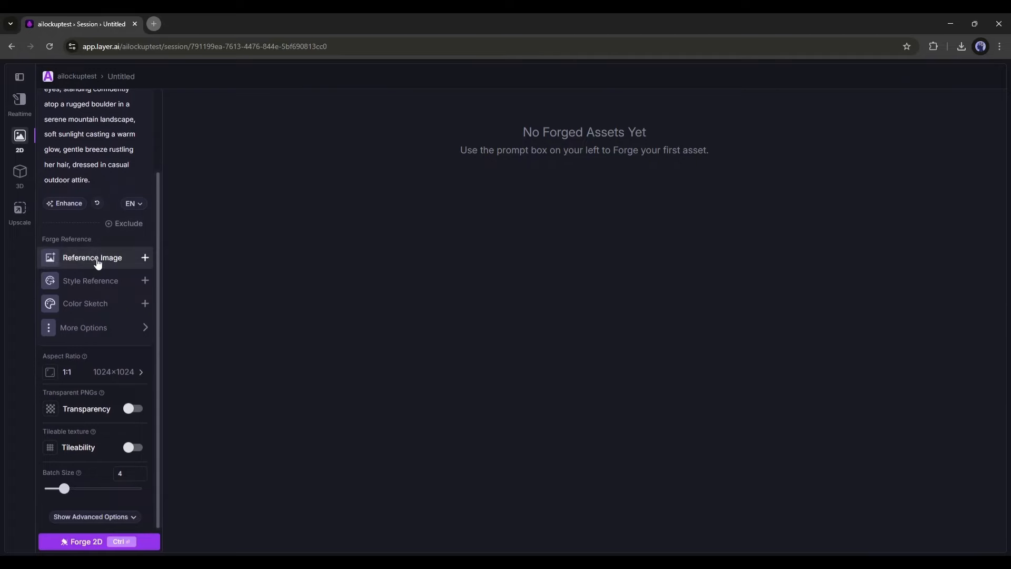
click(100, 262)
click(118, 243)
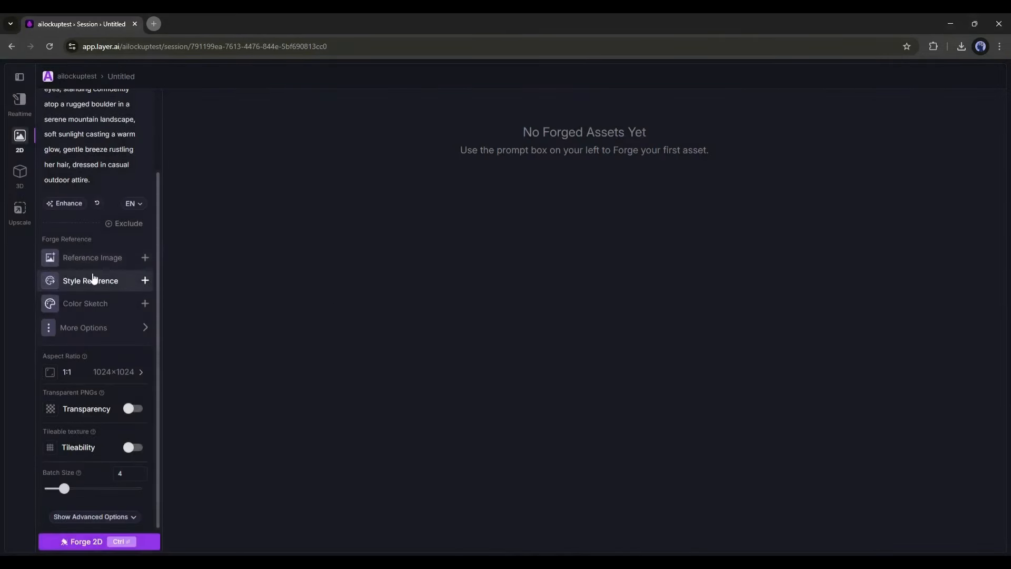
mouse_move(97, 310)
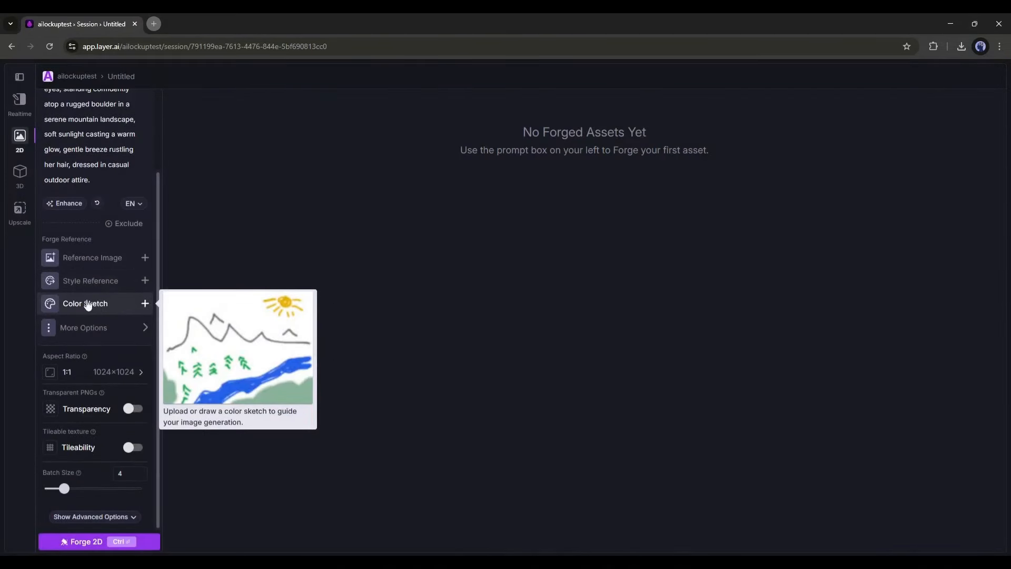
mouse_move(121, 329)
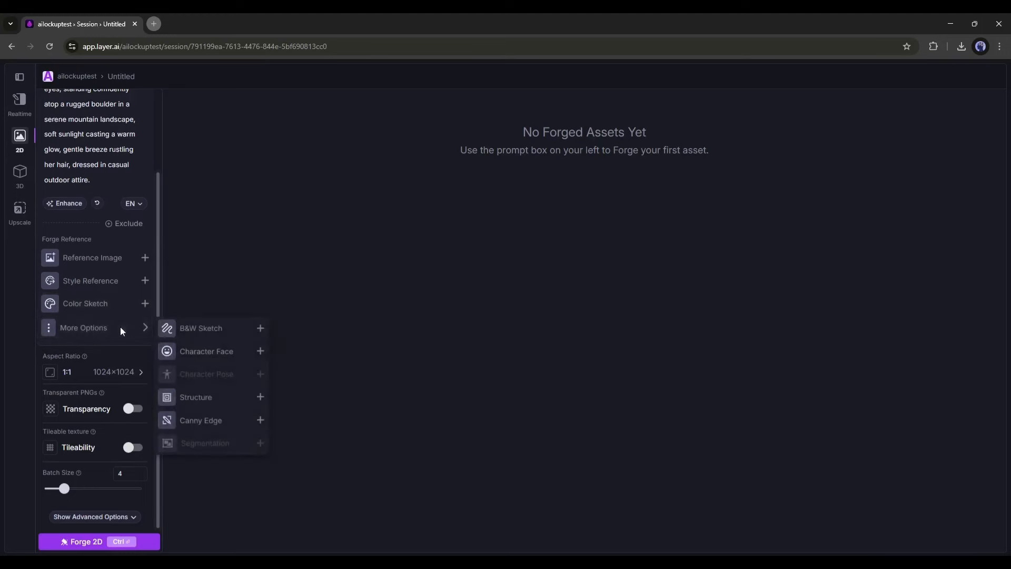
mouse_move(210, 337)
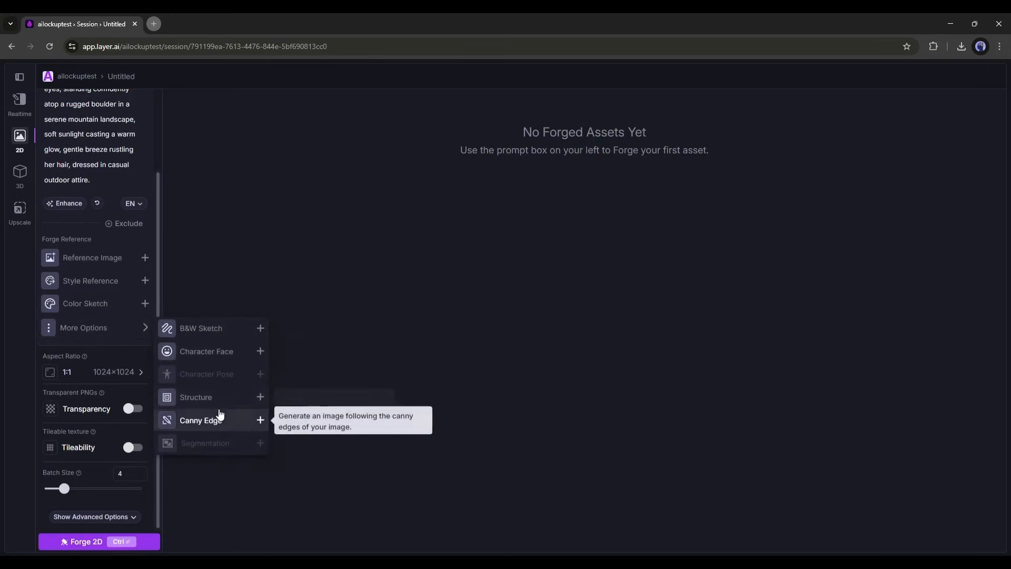
mouse_move(222, 403)
mouse_move(220, 374)
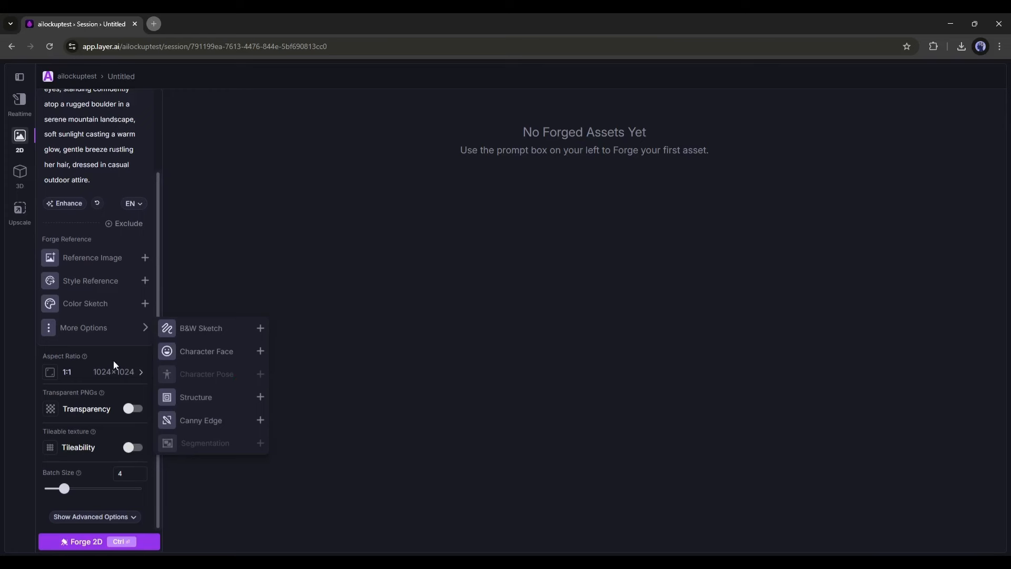
Check the aspect ratio choices and try switching the Transparency and Tileability options on and off
click(97, 379)
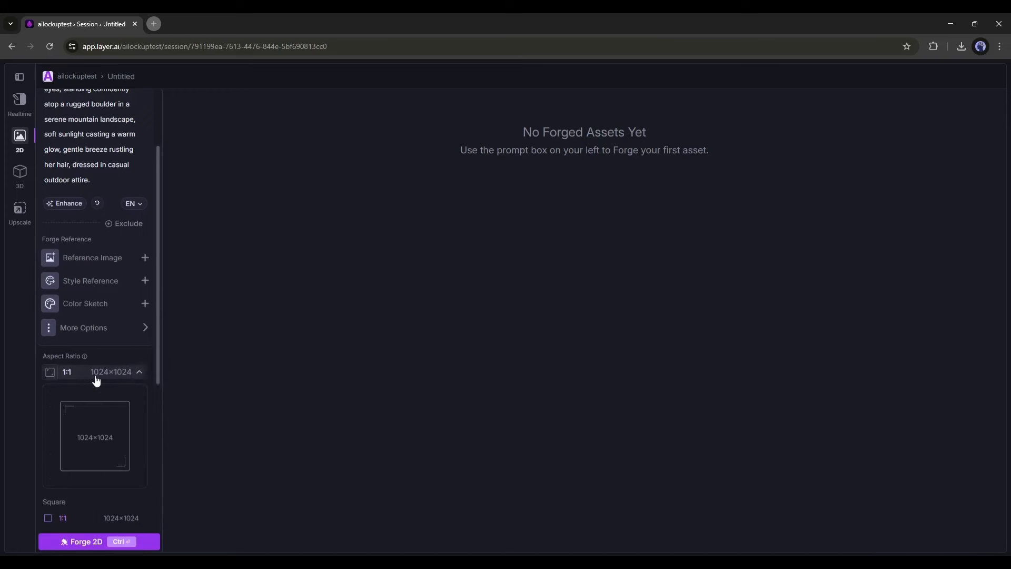
click(97, 379)
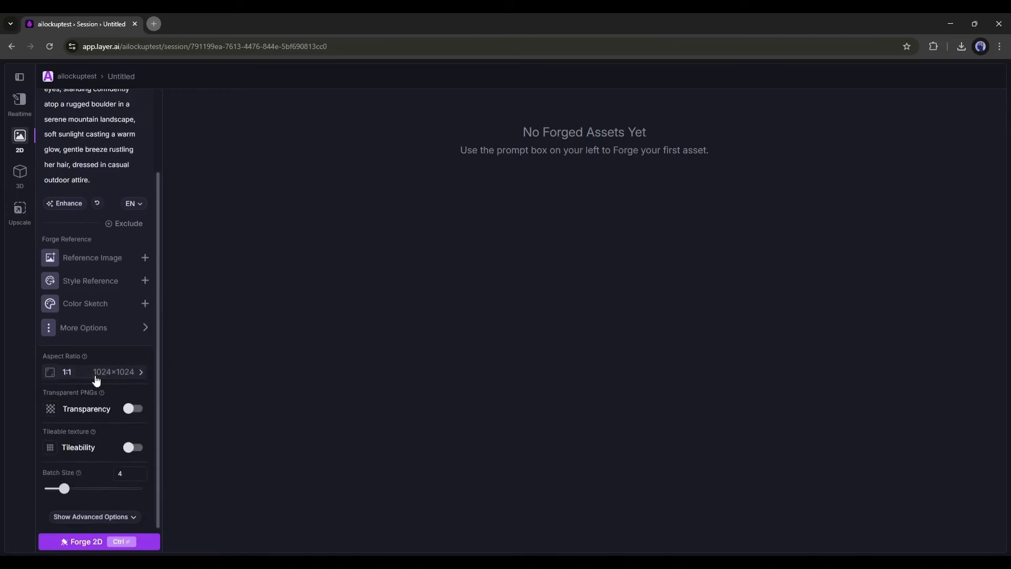
click(132, 415)
click(136, 412)
click(141, 412)
click(140, 413)
click(133, 457)
click(133, 456)
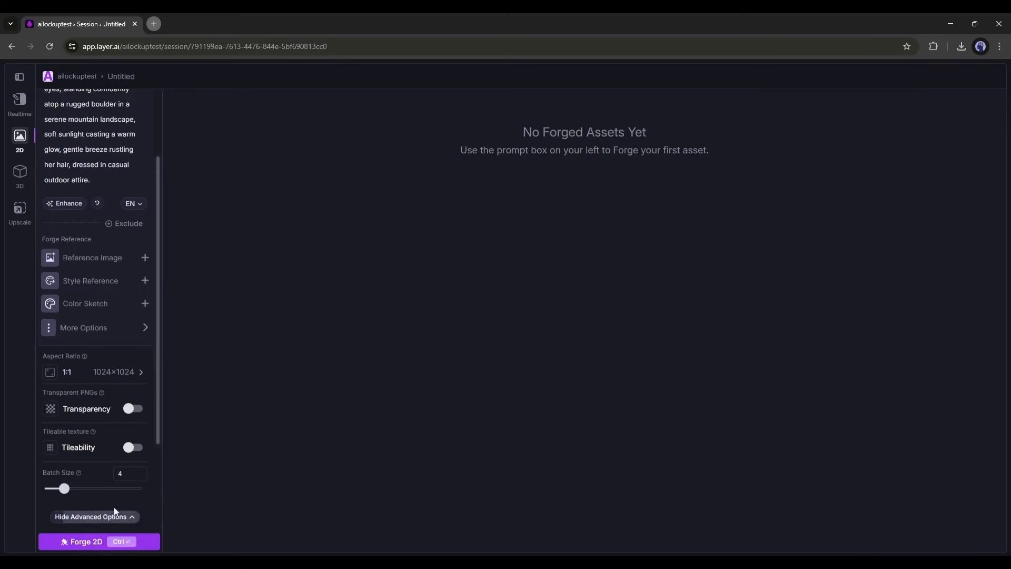
Set the guidance scale to 7 in the advanced options, then forge and look over the 2D images
click(98, 518)
scroll(144, 446, down, 3)
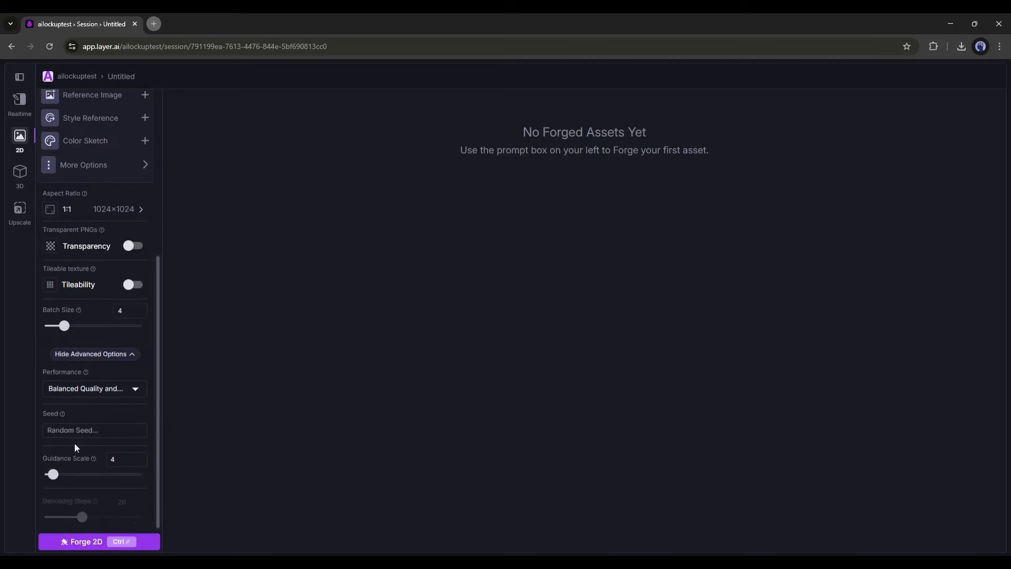
drag(53, 475, 65, 477)
click(107, 543)
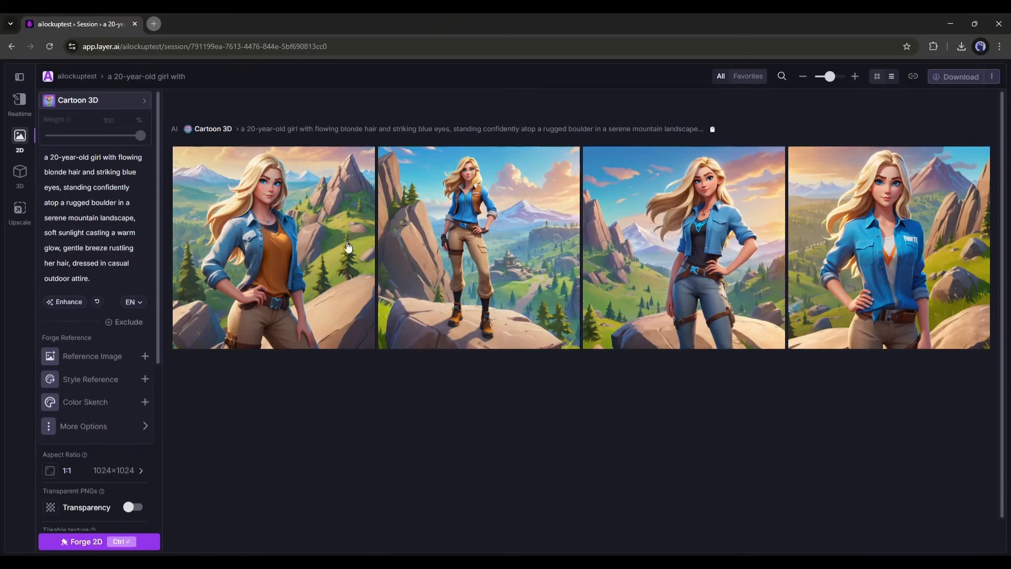
scroll(522, 269, down, 1)
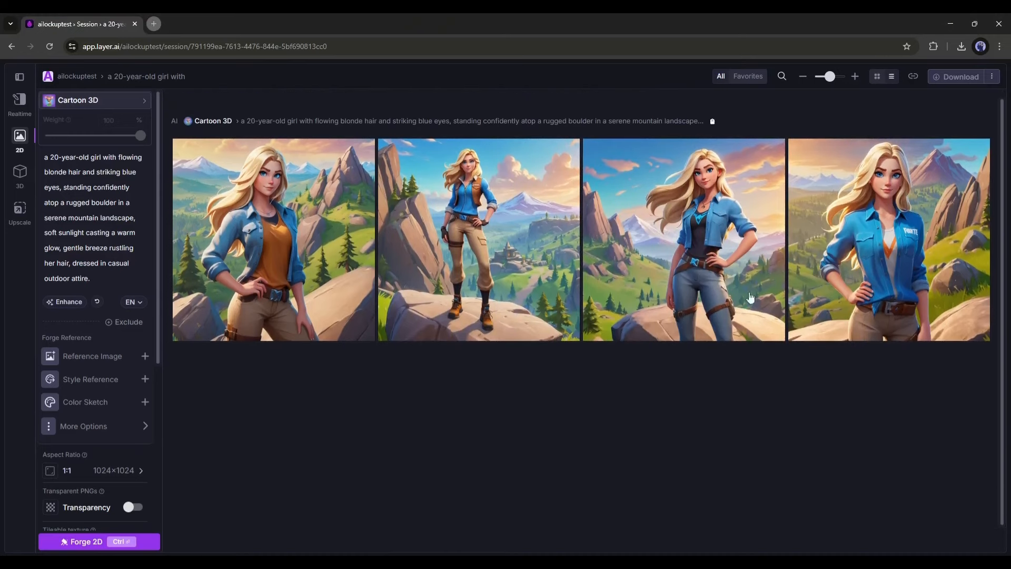
scroll(750, 295, up, 1)
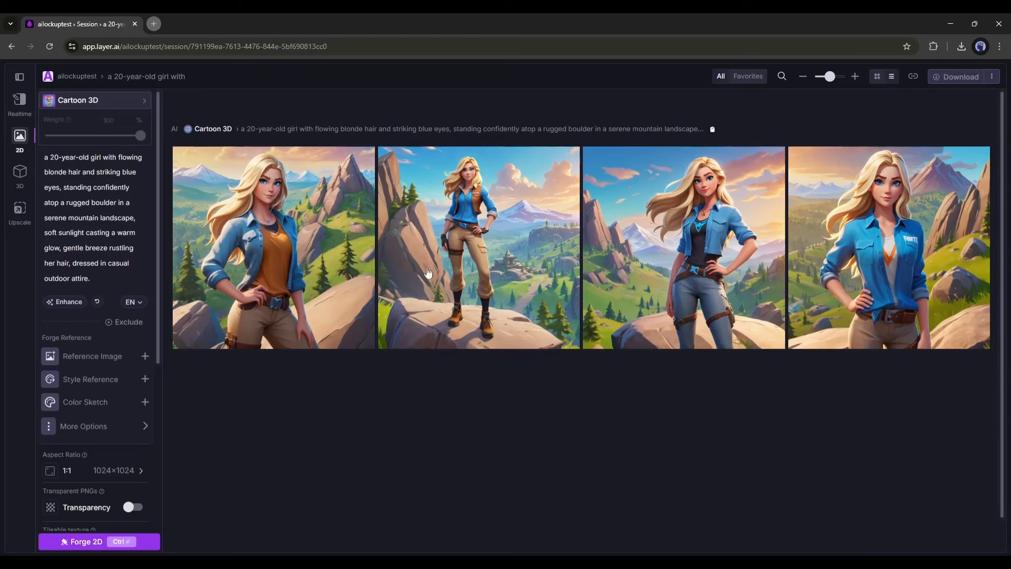
Replace the prompt with one for a full-body shot of a 20-year-old girl with blue eyes and blonde hair against a solid backdrop, and forge it
triple_click(95, 233)
key(BackSpace)
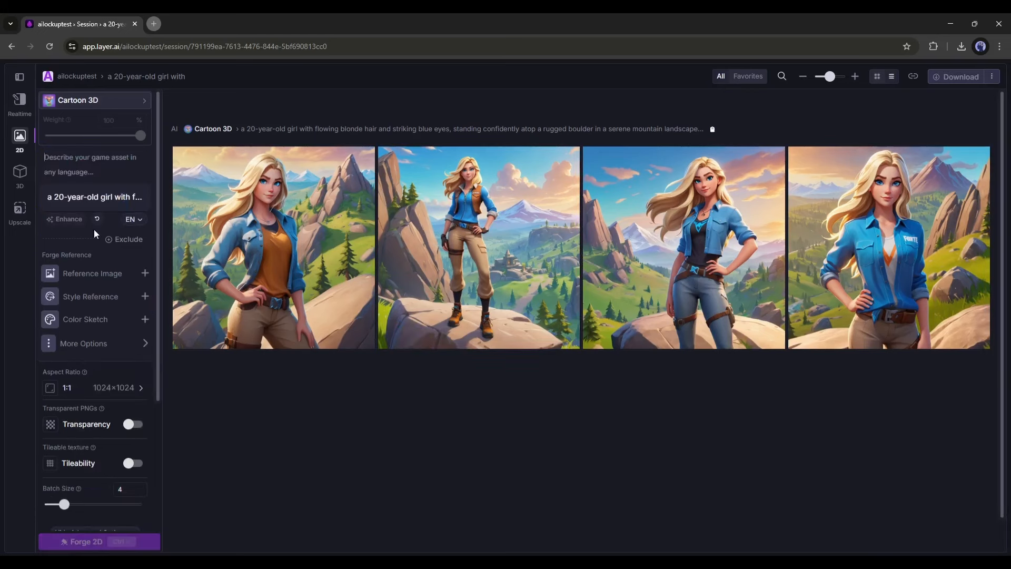
text(a full-body shot of a 20-year-old girl with blue eyes and blonde hair, standing confidently against a solid backdrop, casual chic clothing, soft natural lighting, emphasizing her youthful and vibrant energy.)
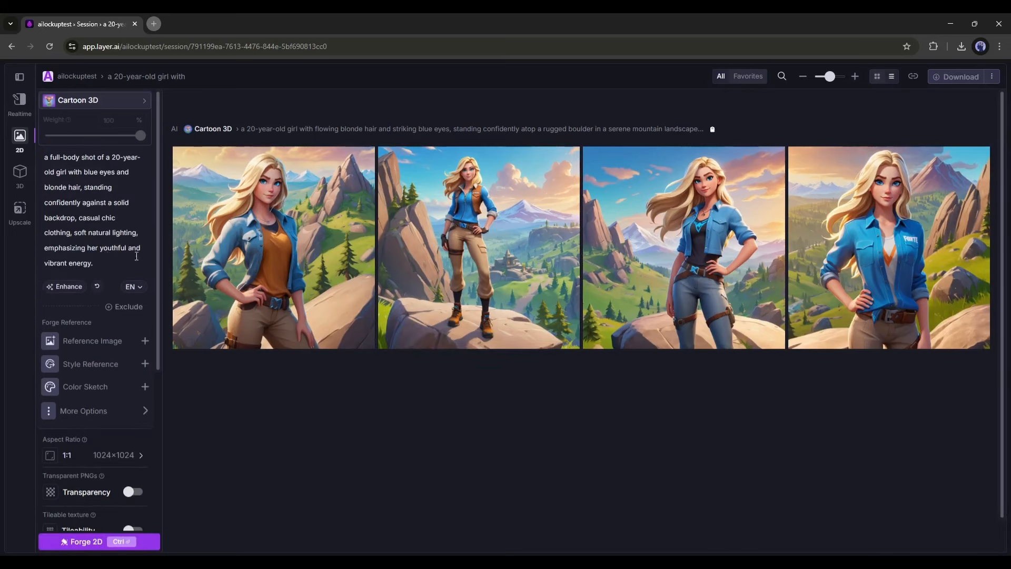
scroll(102, 242, down, 2)
scroll(101, 264, down, 3)
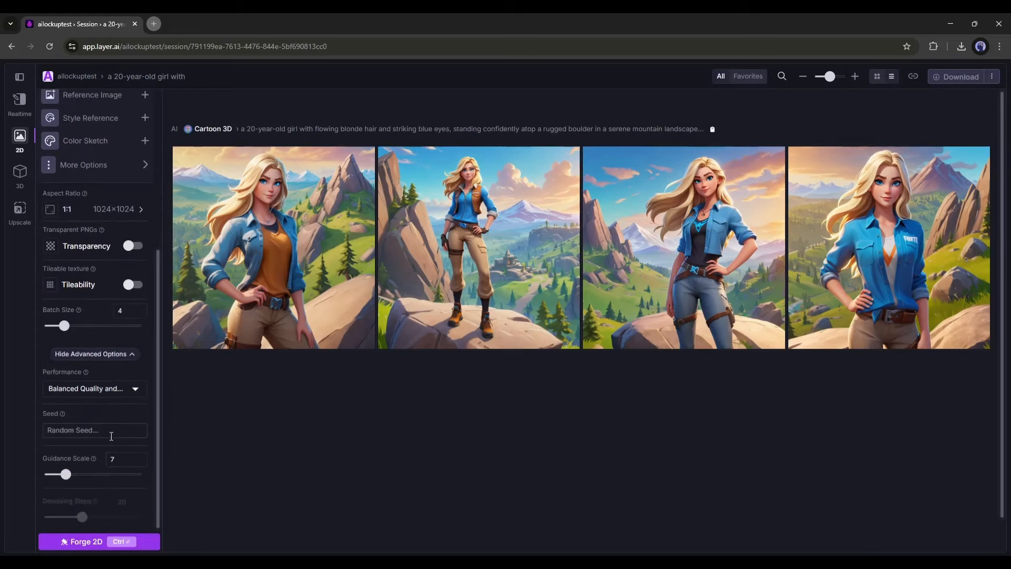
key(ctrl+Return)
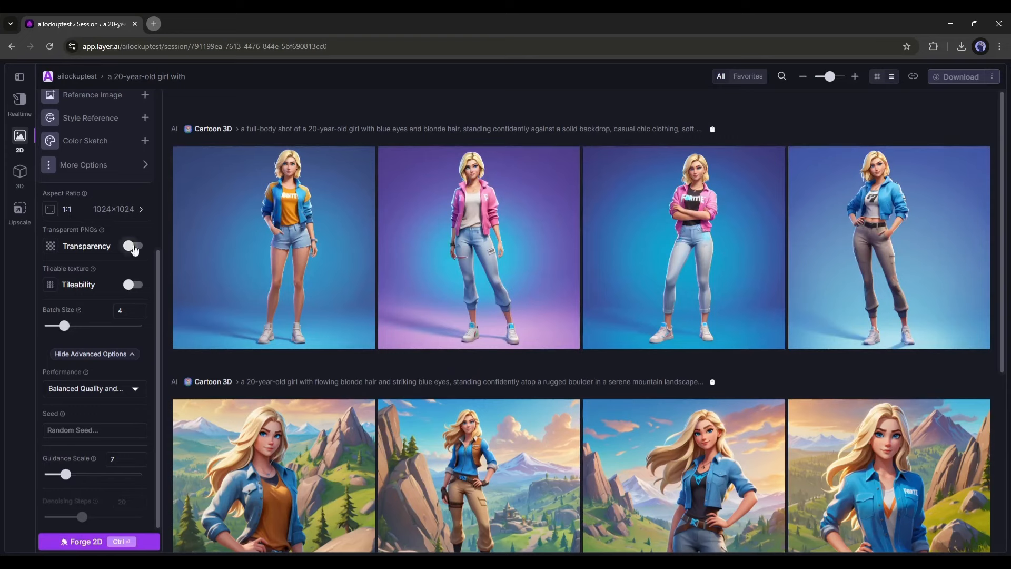
Forge the full-body prompt again with transparency enabled and open the second transparent result
click(127, 247)
key(ctrl+Return)
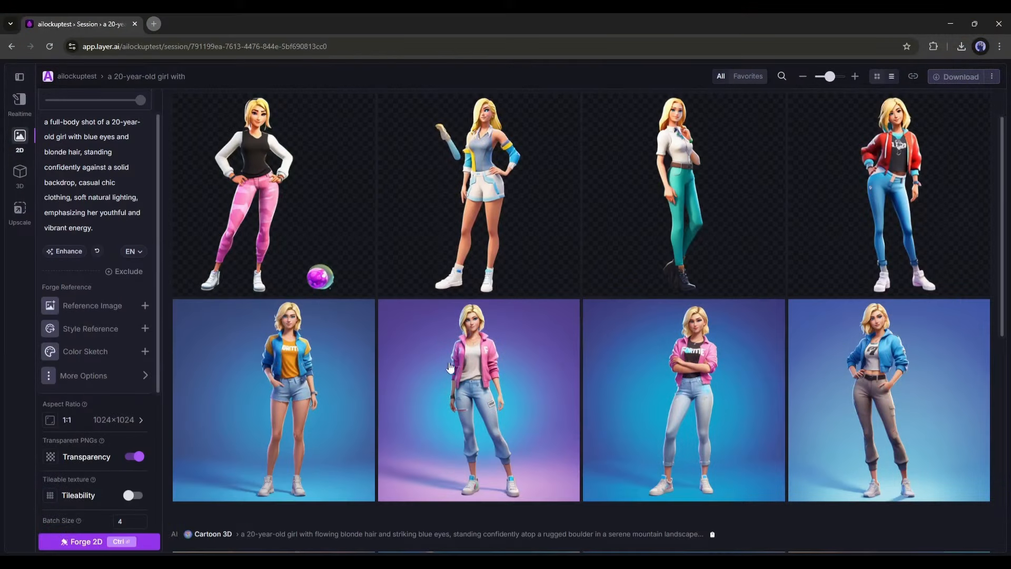
scroll(598, 221, up, 1)
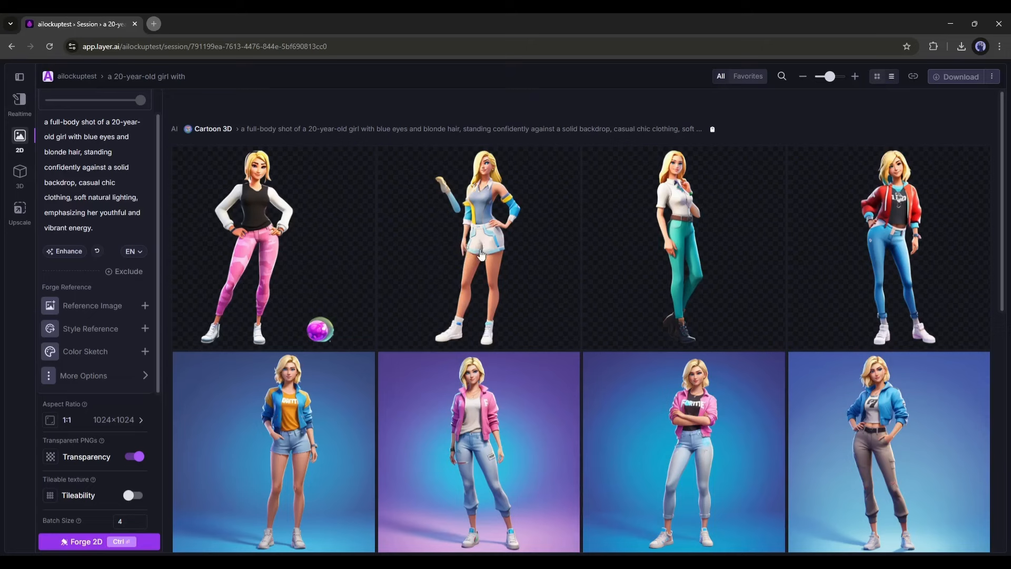
click(472, 236)
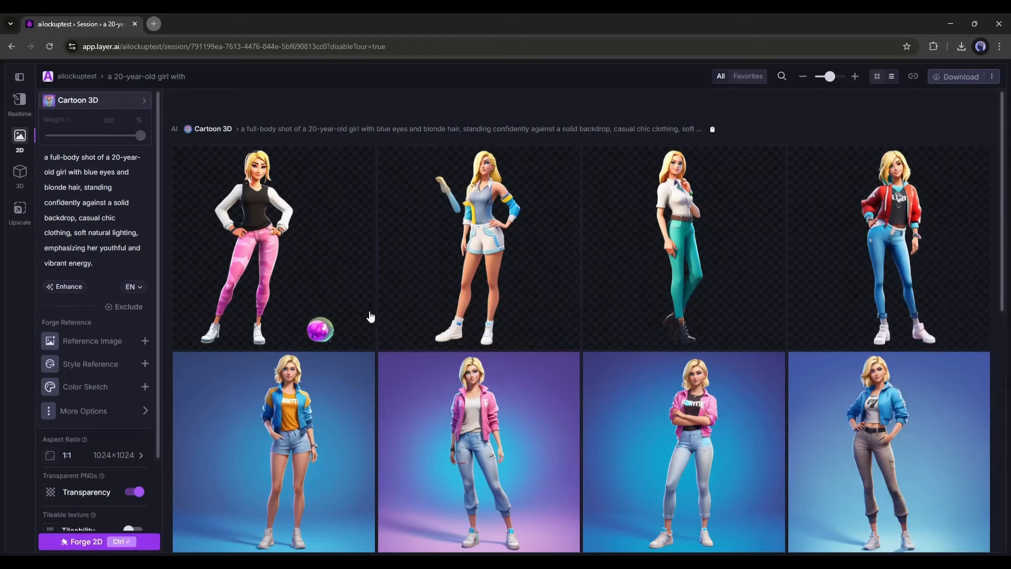
Open the second mountain-landscape image of the girl on the boulder for editing in the canvas and examine it
scroll(443, 316, down, 8)
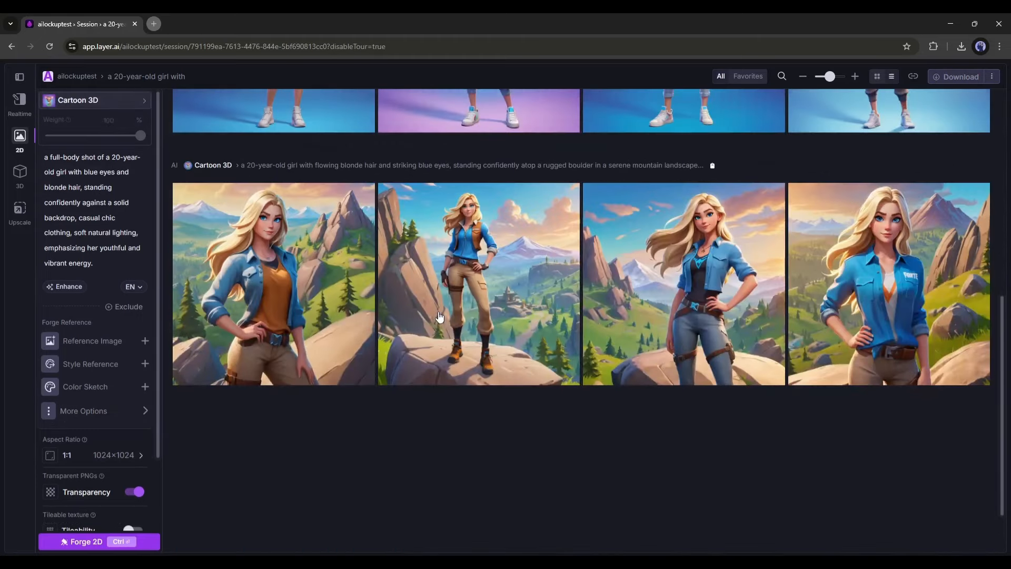
scroll(439, 316, up, 1)
click(463, 312)
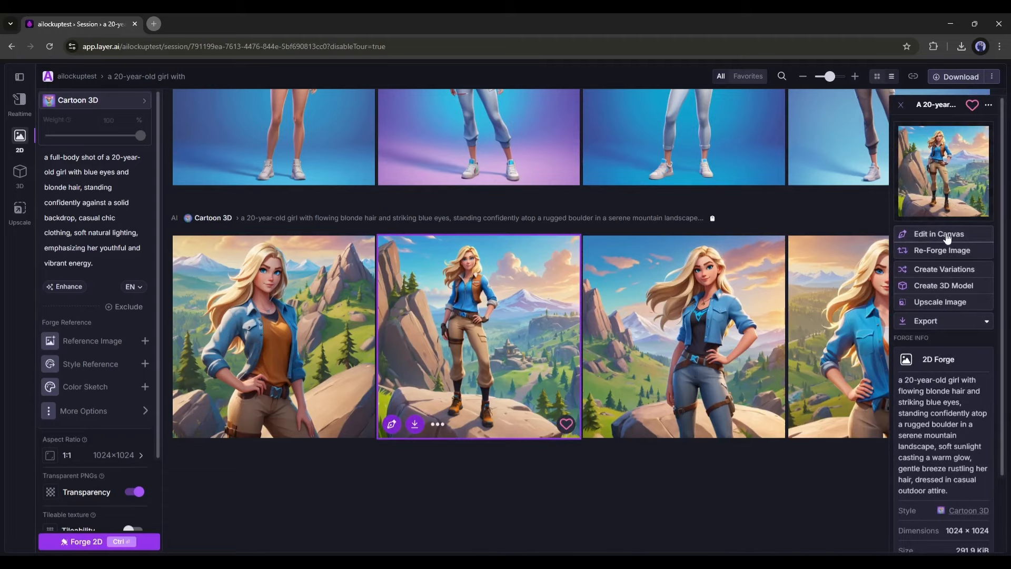
click(947, 237)
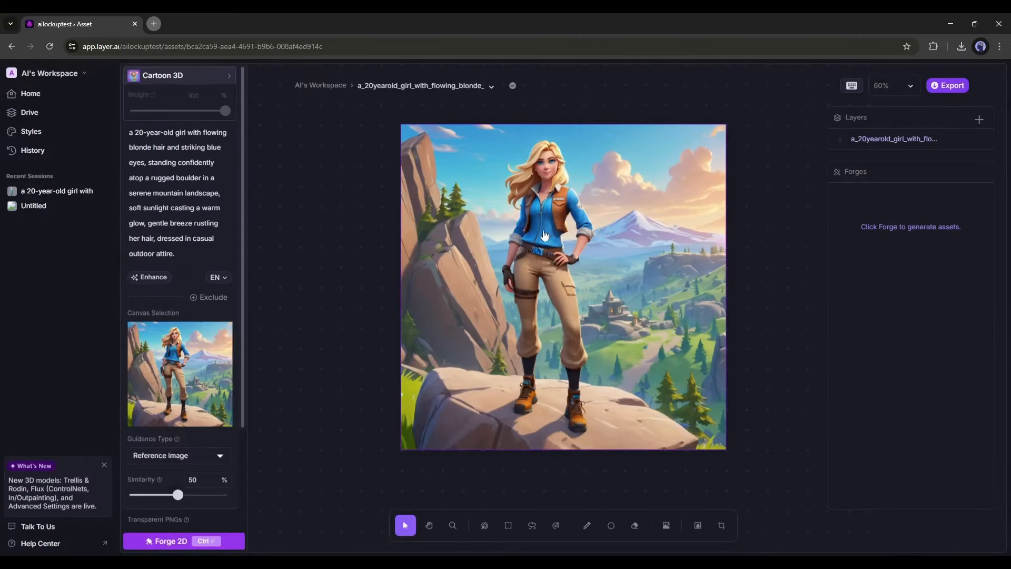
scroll(555, 274, up, 3)
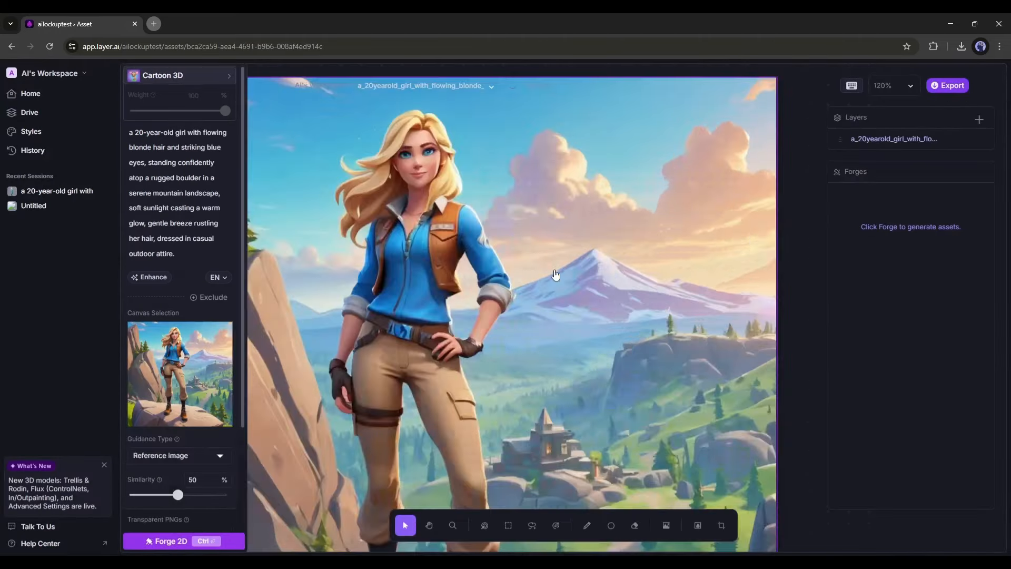
scroll(555, 274, down, 2)
scroll(561, 363, down, 1)
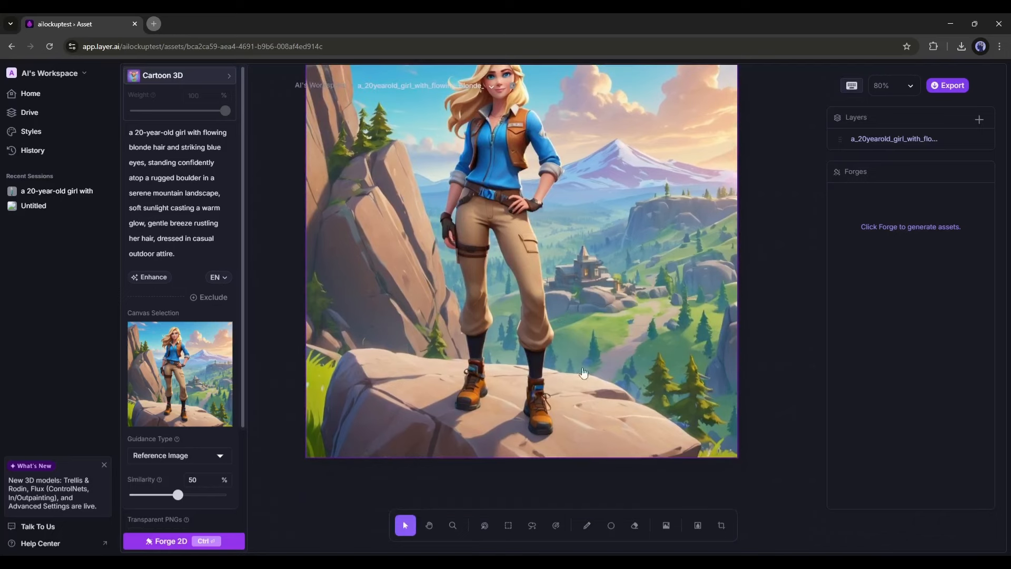
scroll(583, 372, up, 1)
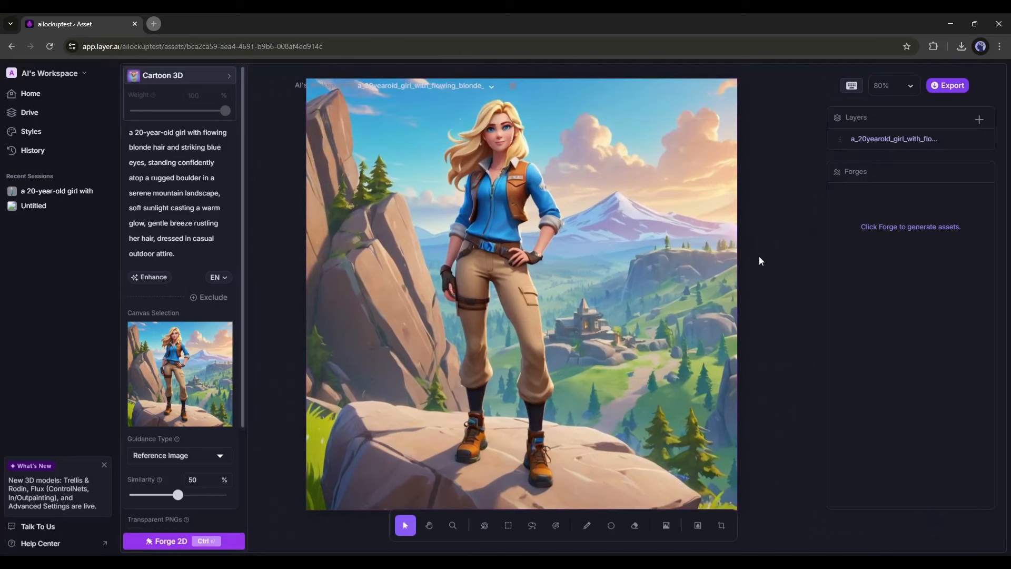
Remove the background from the girl image and inspect the cut-out with the Eraser tool selected
click(594, 258)
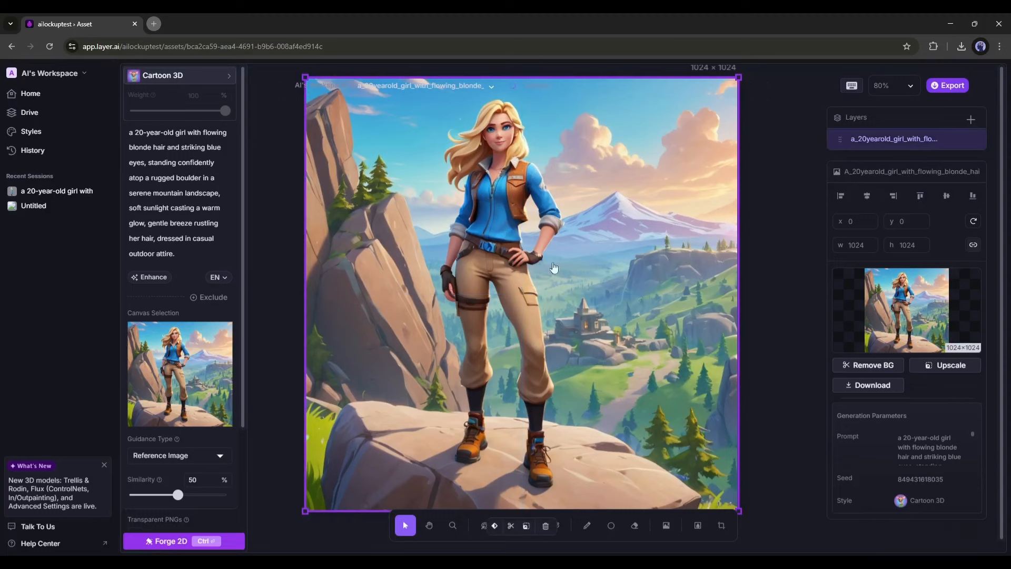
click(881, 372)
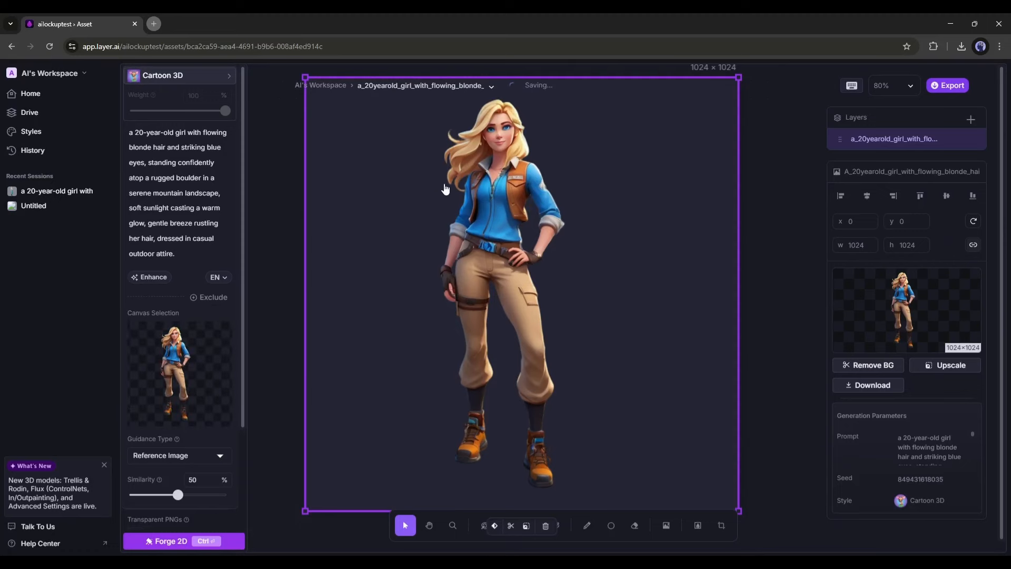
click(635, 532)
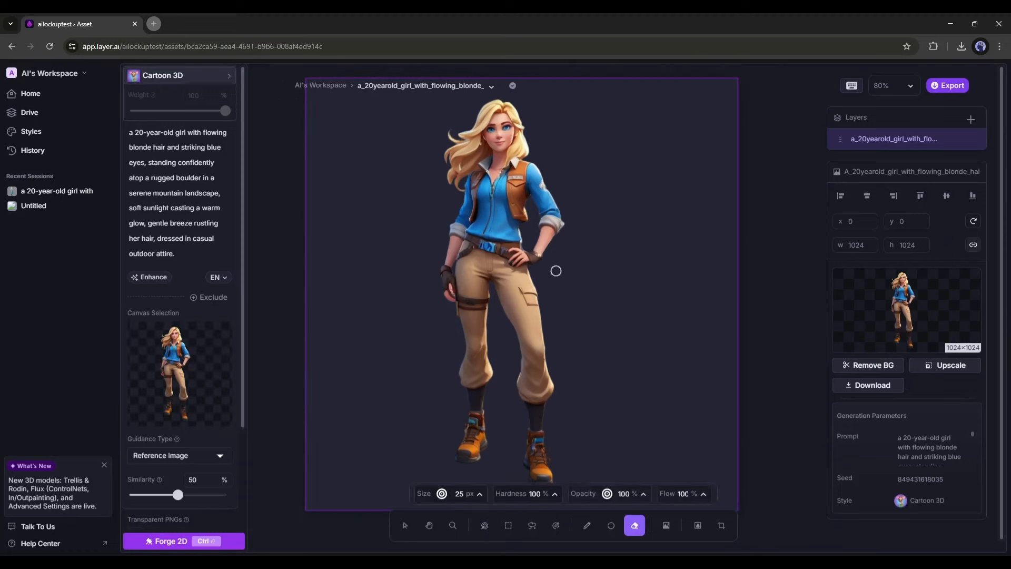
scroll(565, 232, up, 2)
scroll(565, 232, up, 3)
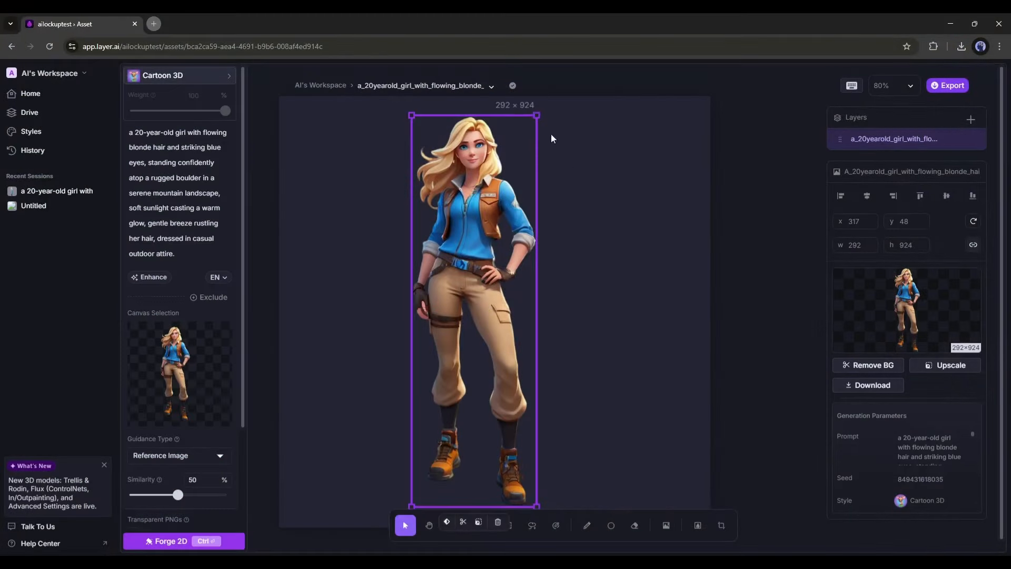
Resize the cut-out girl to about 281 × 889 and place her at about x 352, y 96 on the canvas
drag(537, 110, 516, 185)
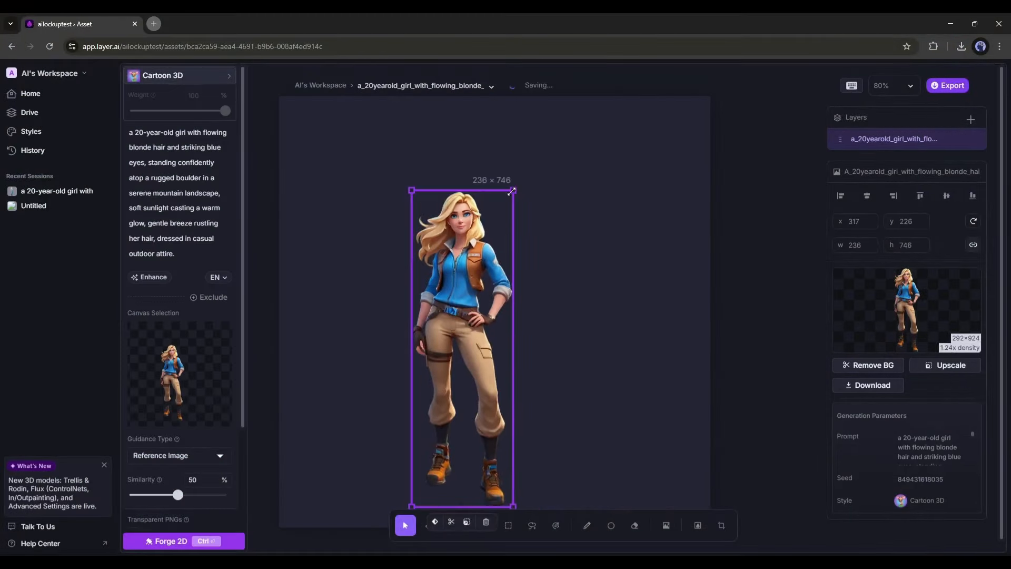
drag(458, 279, 462, 236)
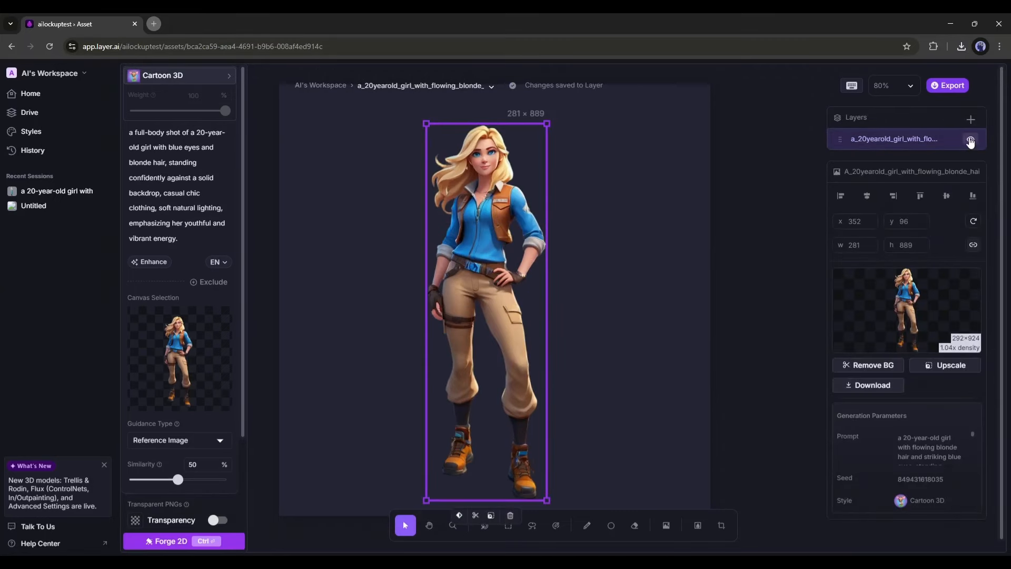
Hide the girl's layer and add a new empty layer above it
click(970, 140)
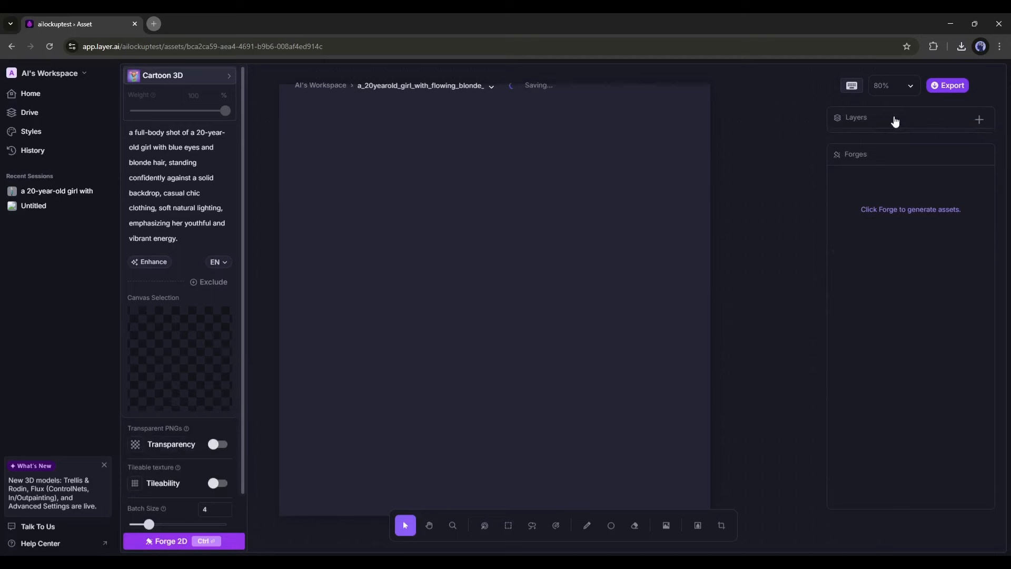
click(979, 119)
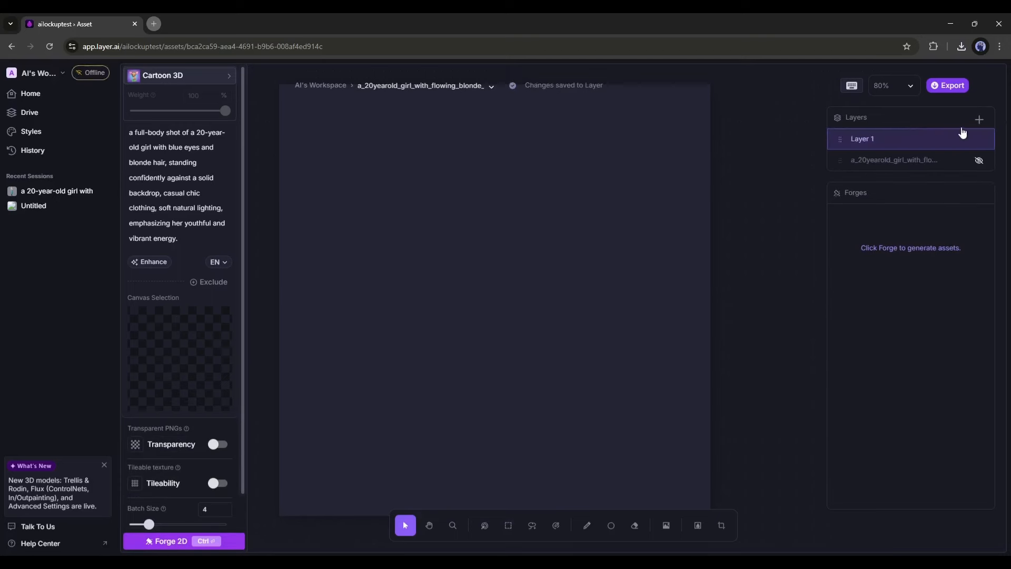
click(499, 214)
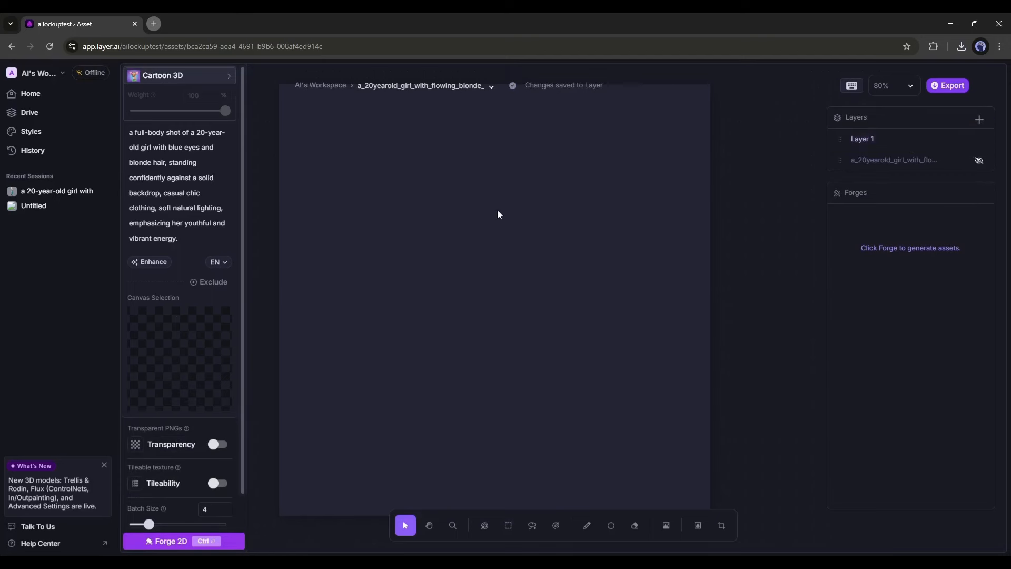
Replace the prompt with a short phrase for a deserted city road and enhance it into a full dystopian scene description
double_click(162, 182)
key(ctrl+a)
key(BackSpace)
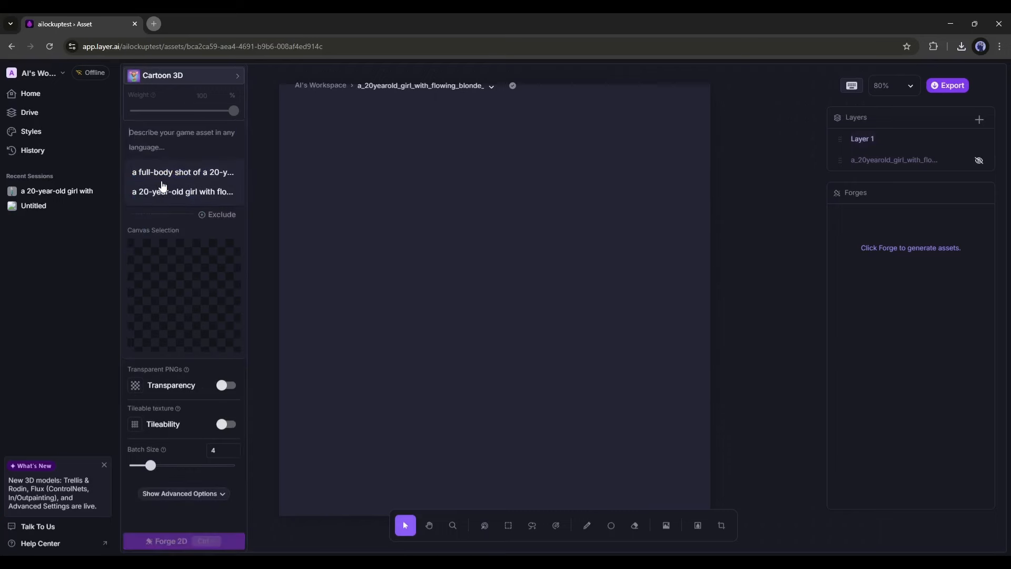
text(A)
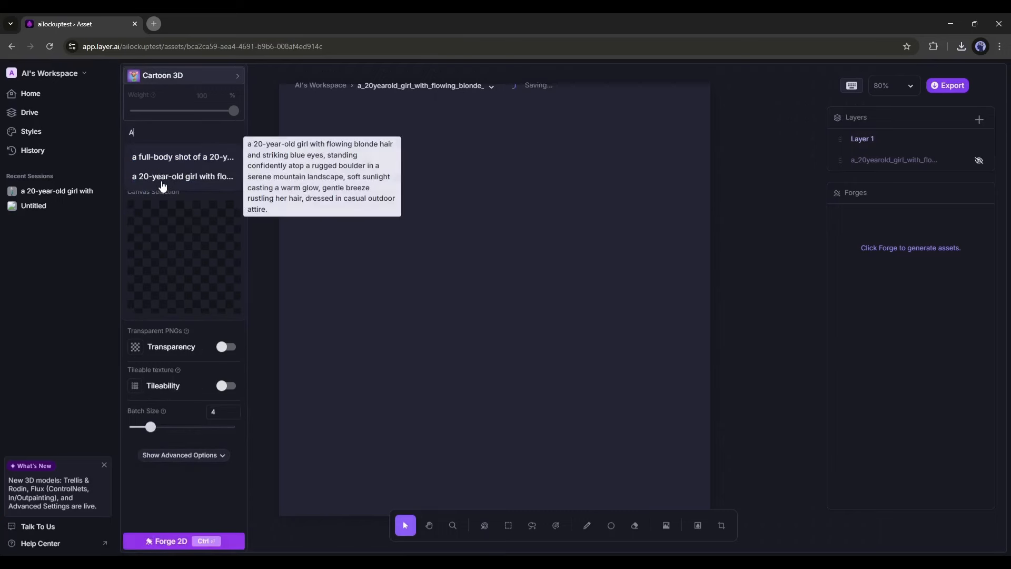
text( to)
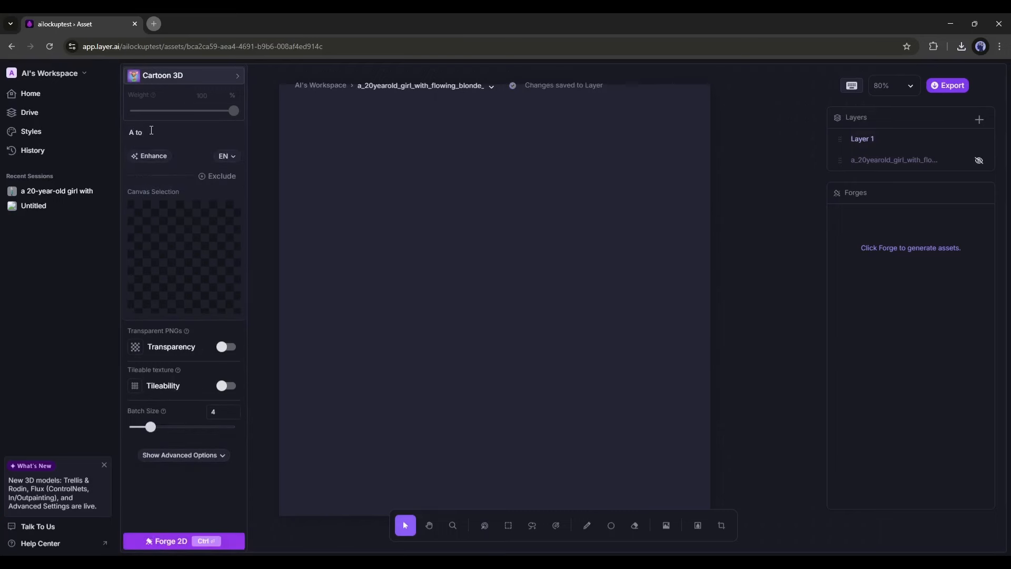
key(BackSpace)
key(BackSpace)
text(deserted city road)
click(153, 155)
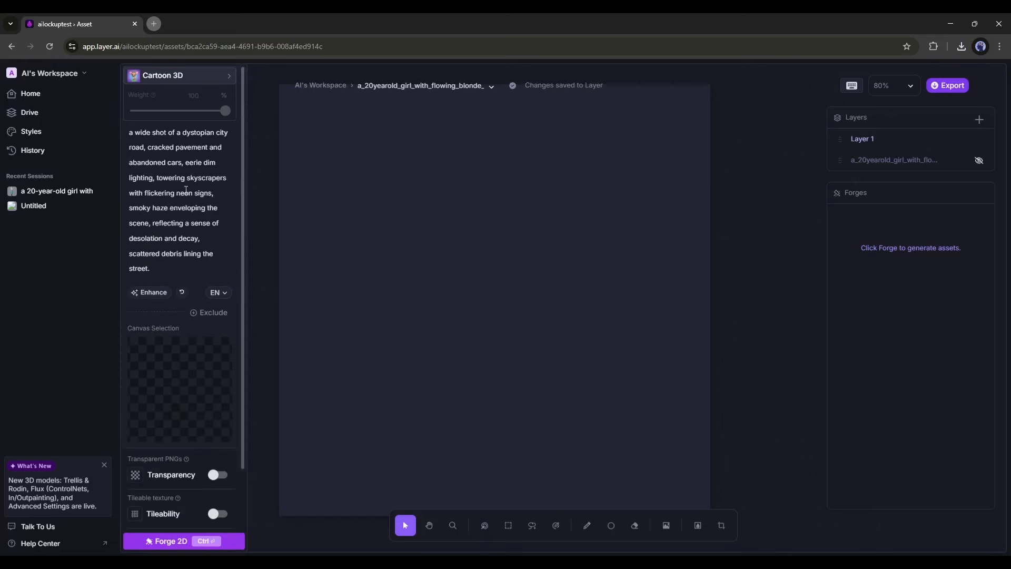
Forge the dystopian city road prompt with transparency off and a batch size of 4, and preview the third and second results
scroll(175, 257, down, 1)
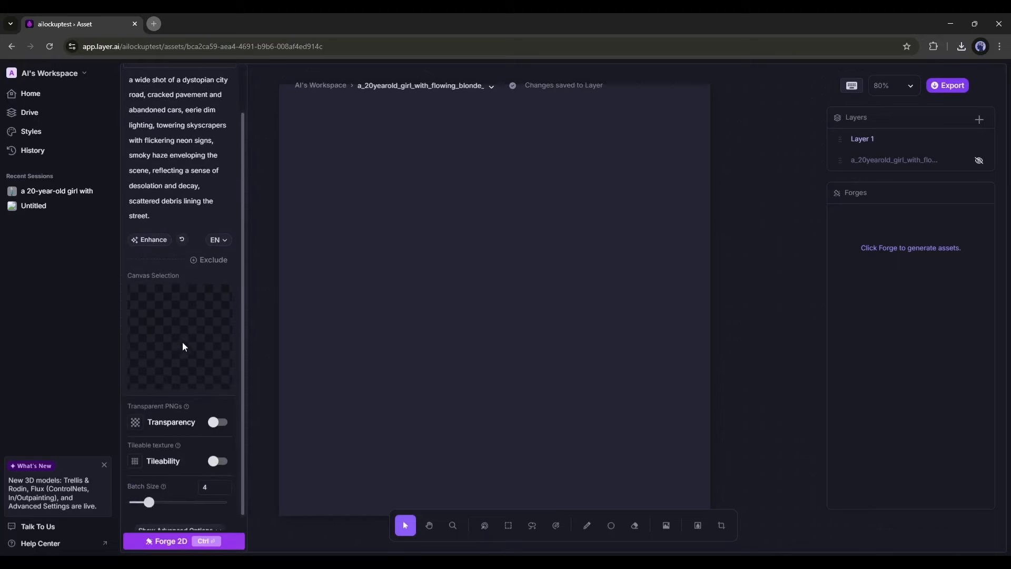
scroll(182, 346, down, 1)
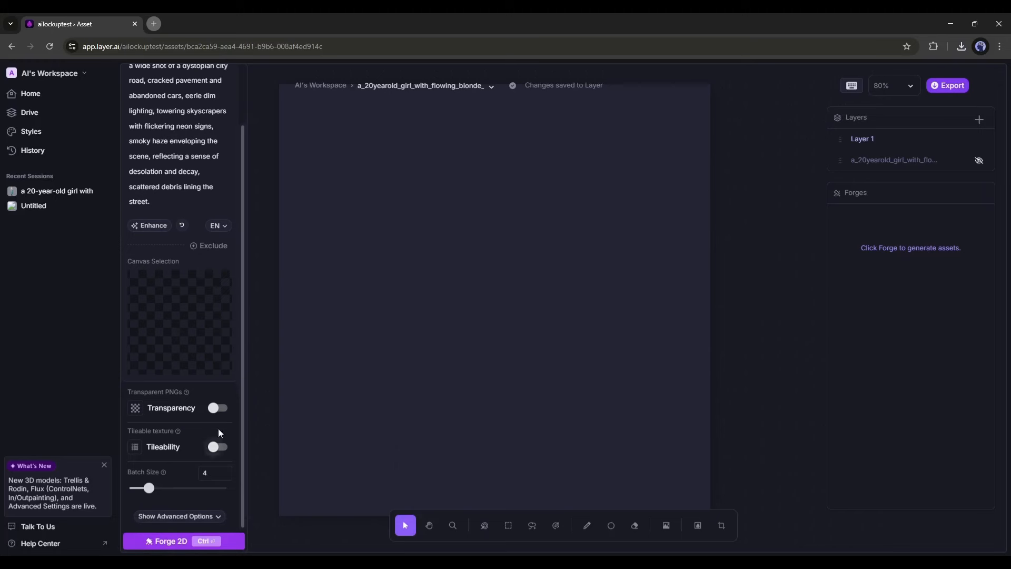
click(170, 542)
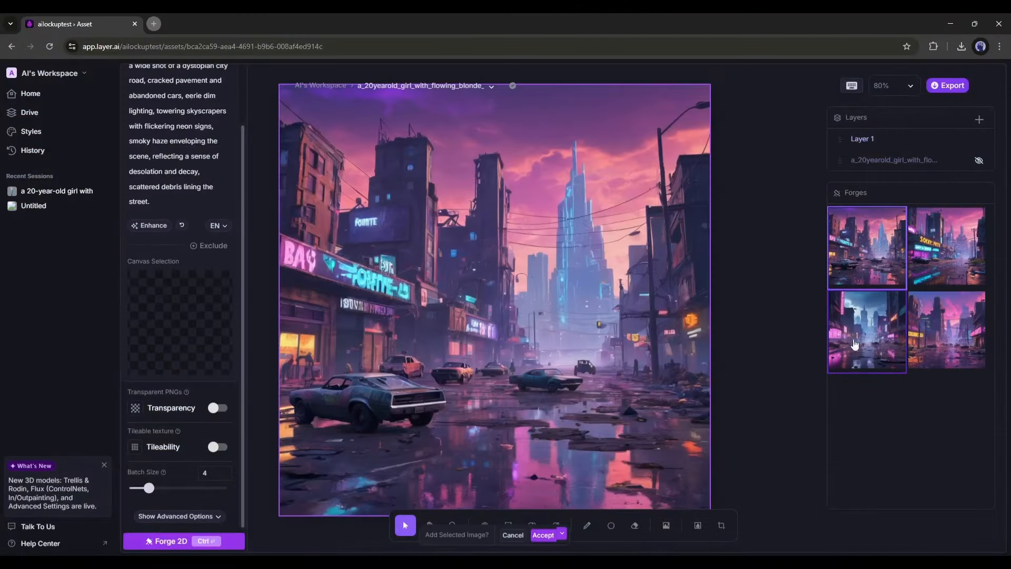
click(854, 345)
click(938, 274)
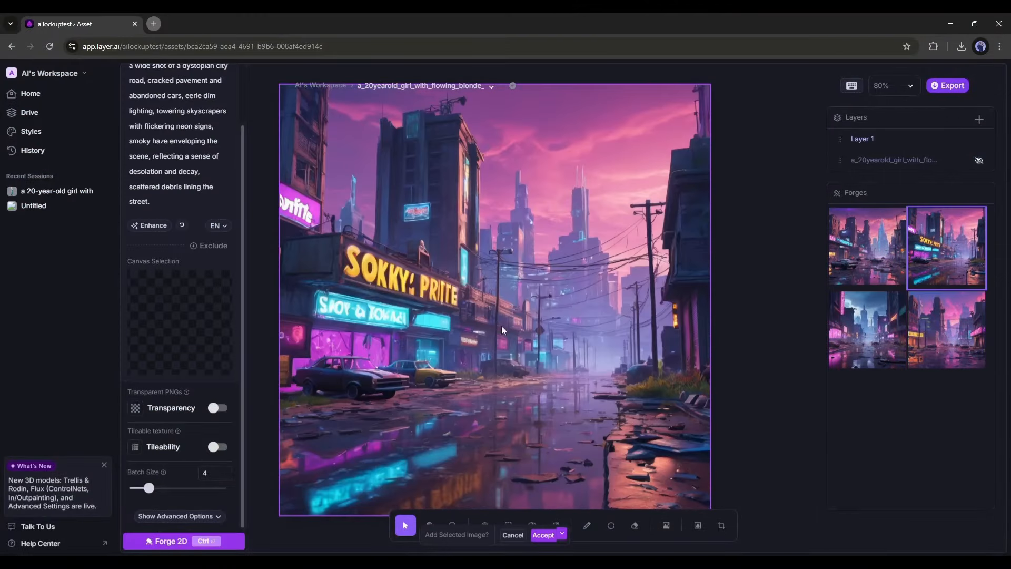
Replace the prompt with "A small town road", enhance it and forge the background images
scroll(504, 328, down, 1)
scroll(505, 342, up, 1)
triple_click(168, 244)
text(A small town road)
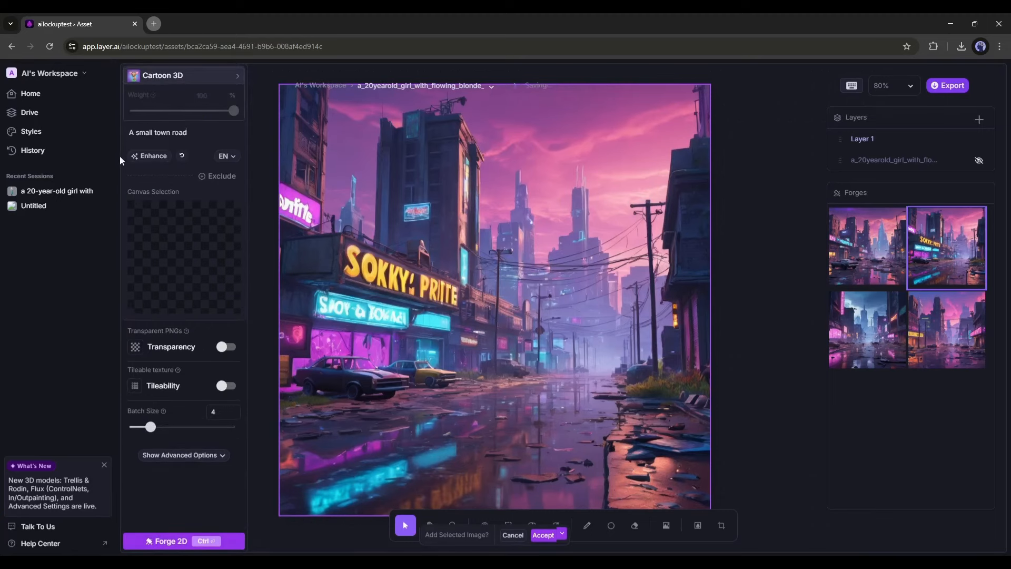
click(149, 156)
click(176, 541)
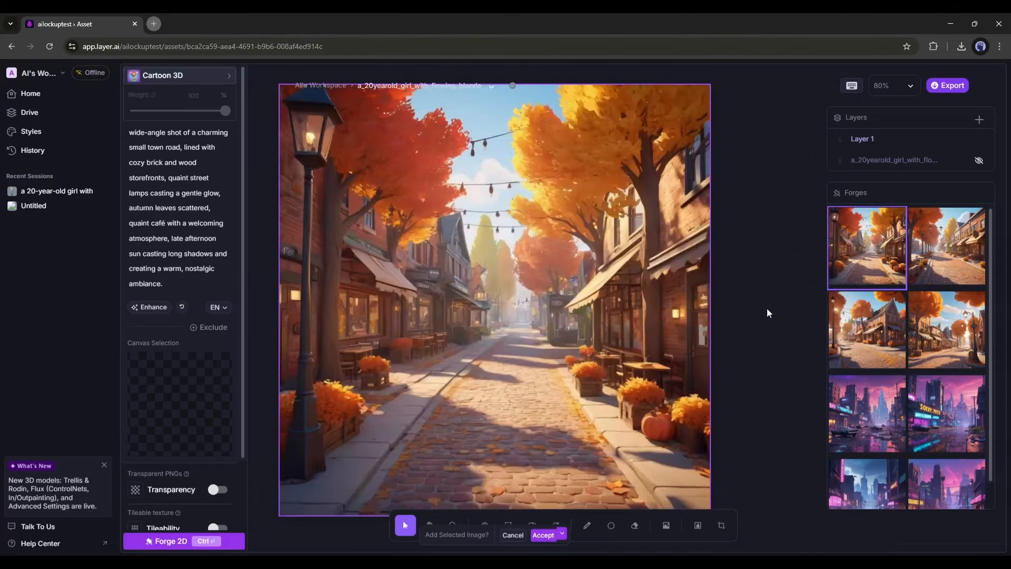
Pick the forged autumn street image with the café storefronts on one side and add it to a new layer
click(863, 328)
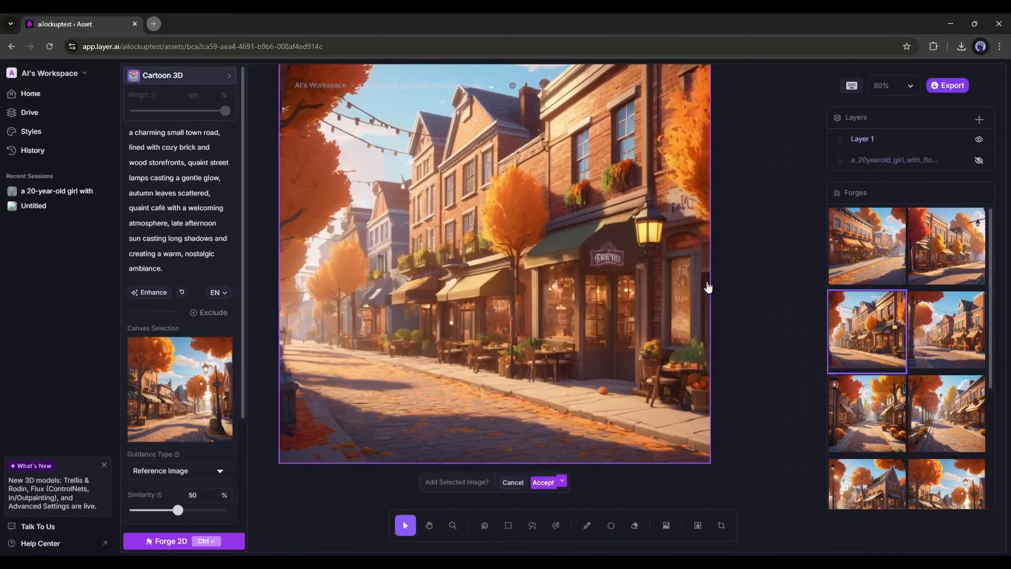
click(562, 481)
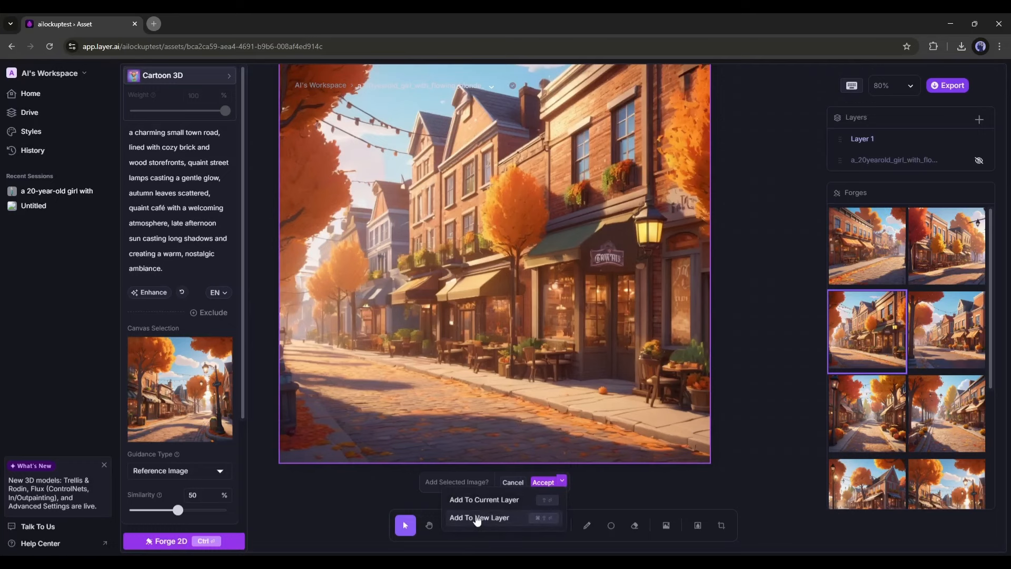
click(489, 518)
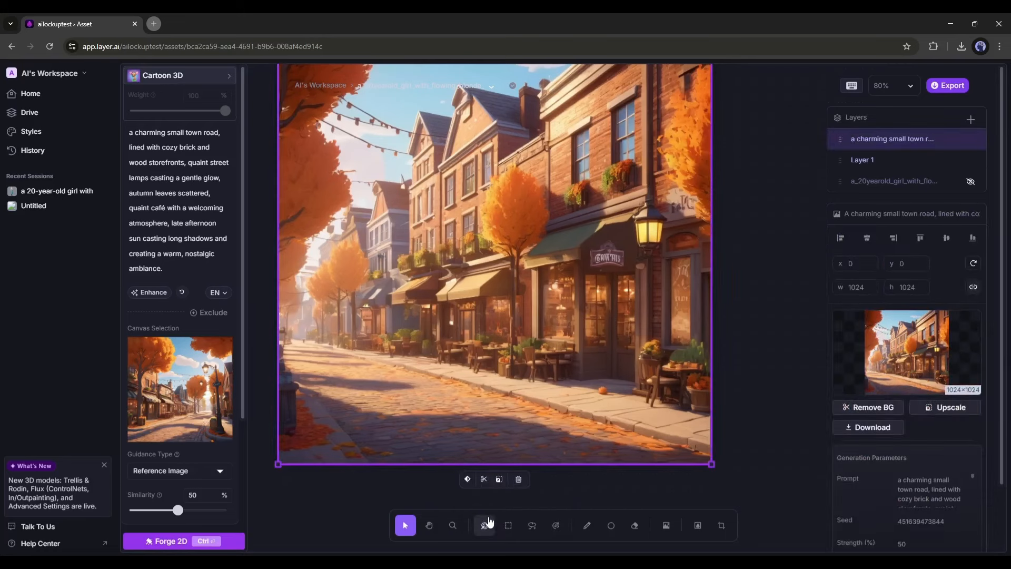
Hide Layer 1, move the girl's layer above the small town street layer and make it visible
click(969, 160)
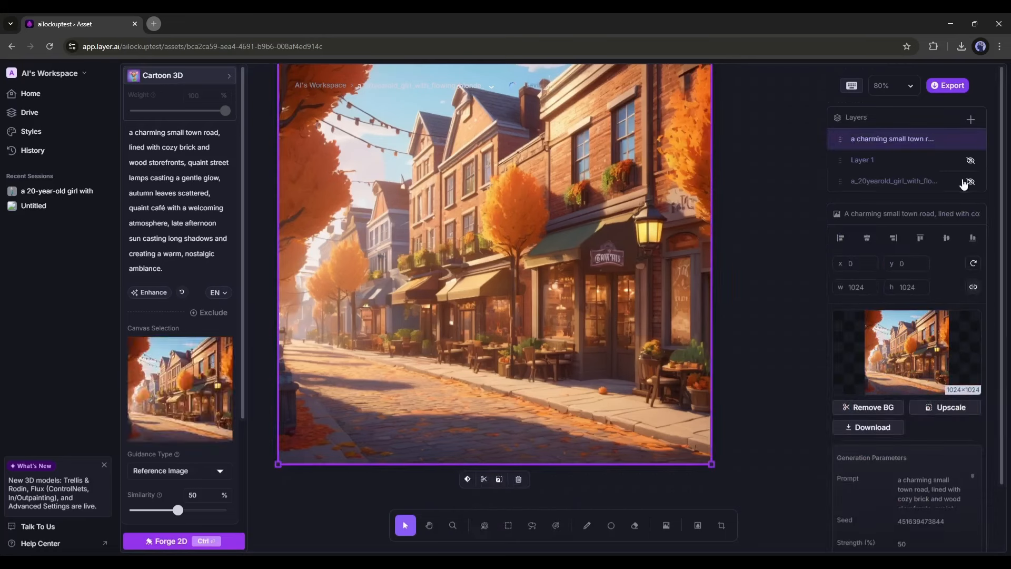
drag(839, 165, 840, 138)
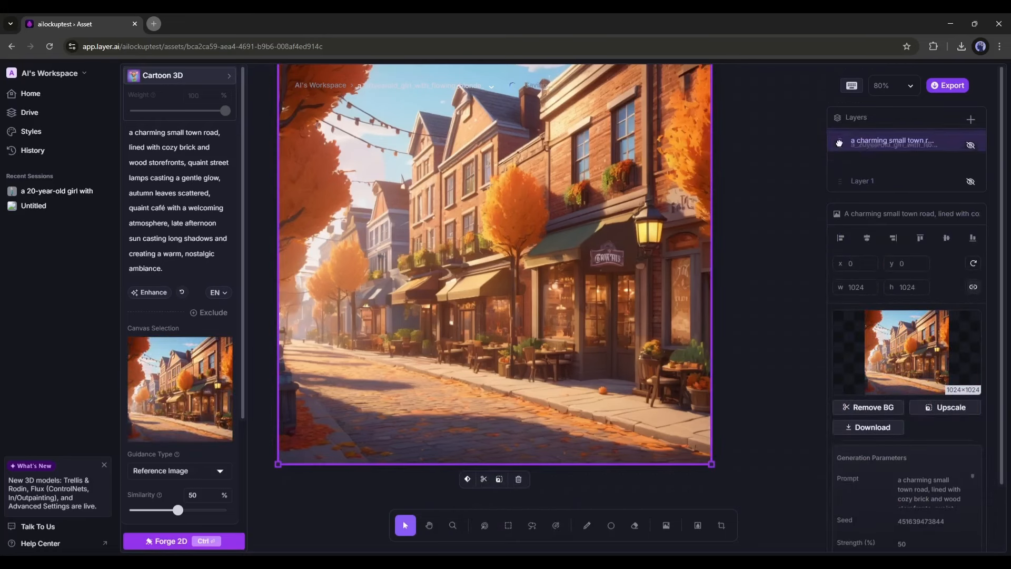
click(969, 139)
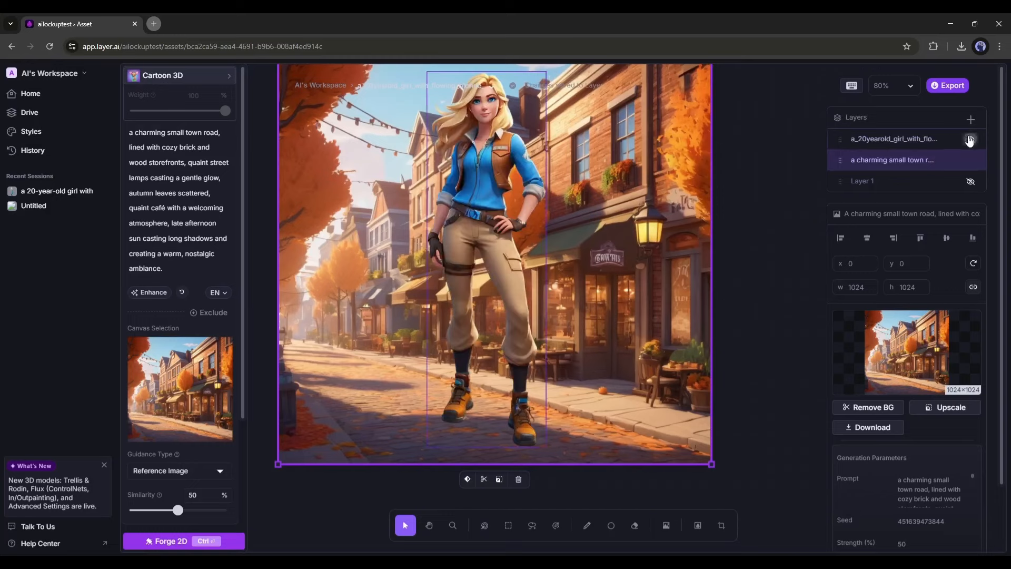
Scale the girl down to about 153 × 484, stand her on the cobbled street at about x 256, y 528, and deselect her
click(419, 352)
drag(419, 352, 340, 394)
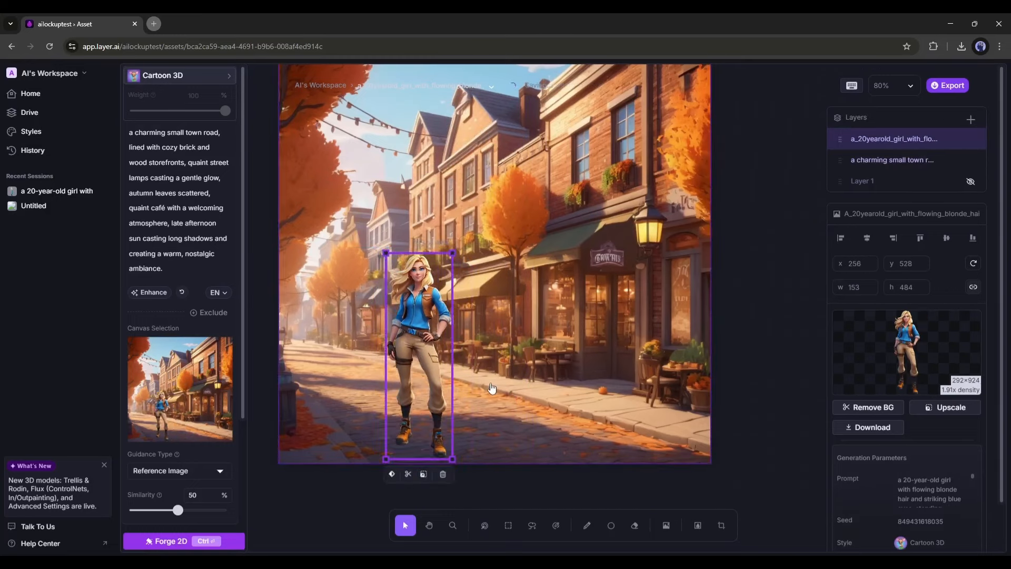
click(490, 388)
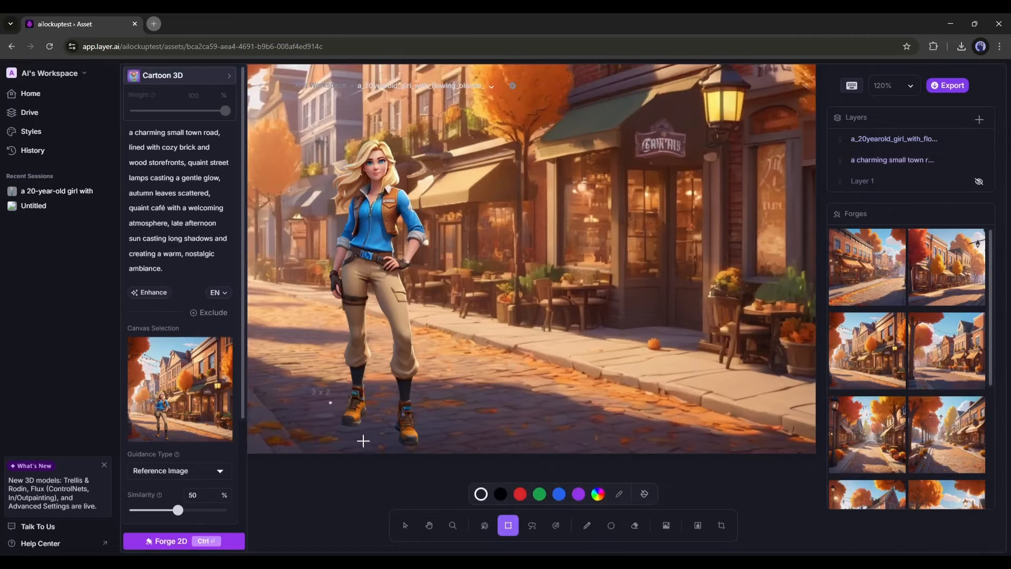
Select the area around the girl's boot nearer the café street's far side and replace the prompt with "a shooe on brick made road"
drag(363, 440, 392, 447)
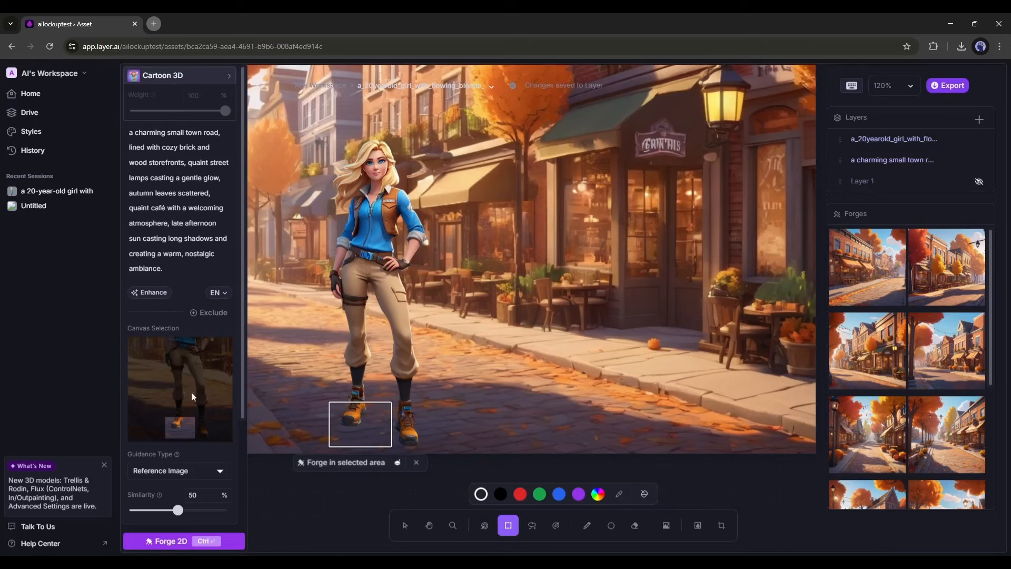
click(177, 231)
key(ctrl+a)
key(BackSpace)
text(a)
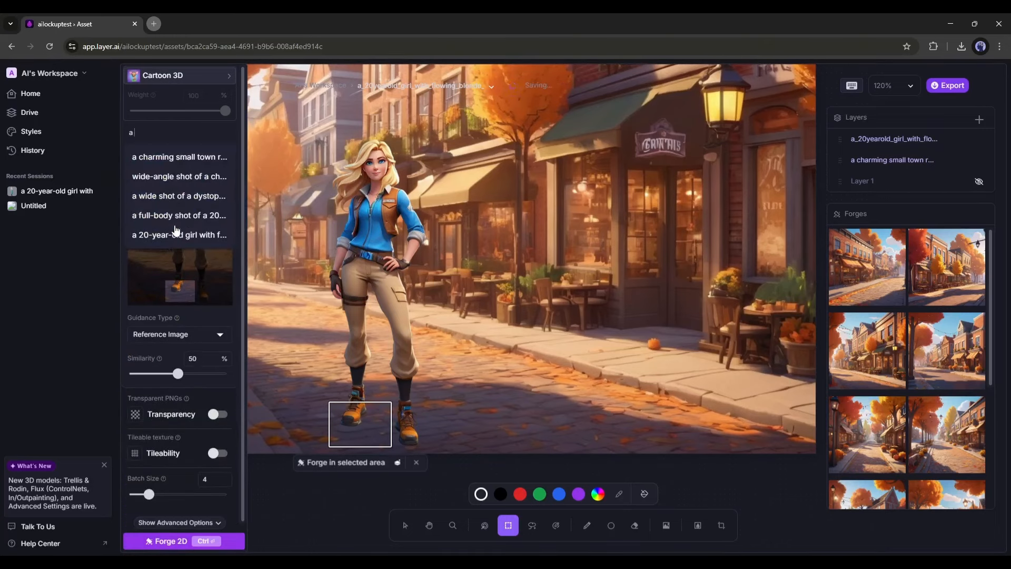
text( shoee omn)
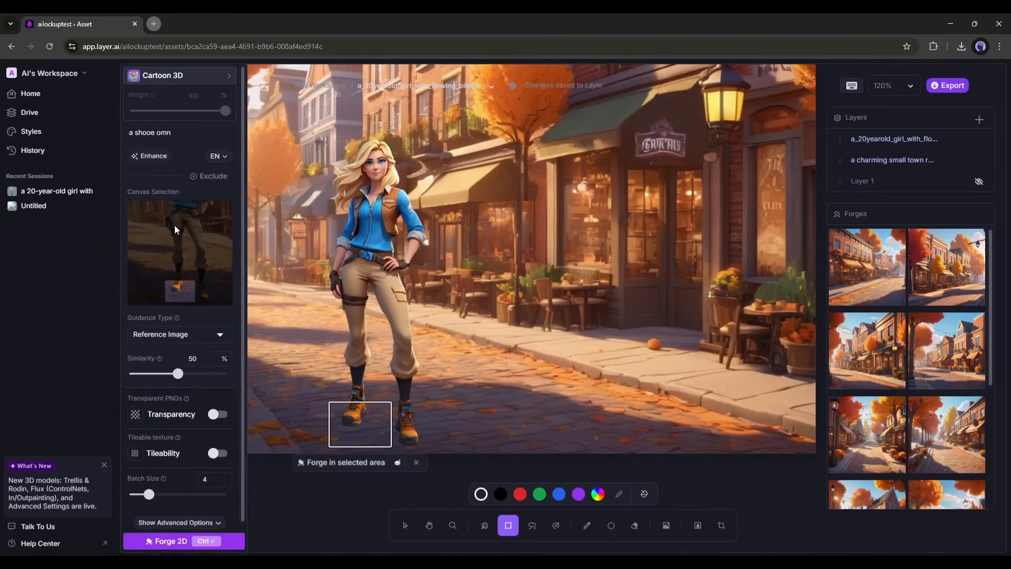
key(BackSpace)
key(BackSpace)
text(n brick made road)
Set the similarity to 60 %, forge the selected boot area and preview several of the variations
drag(180, 383, 188, 384)
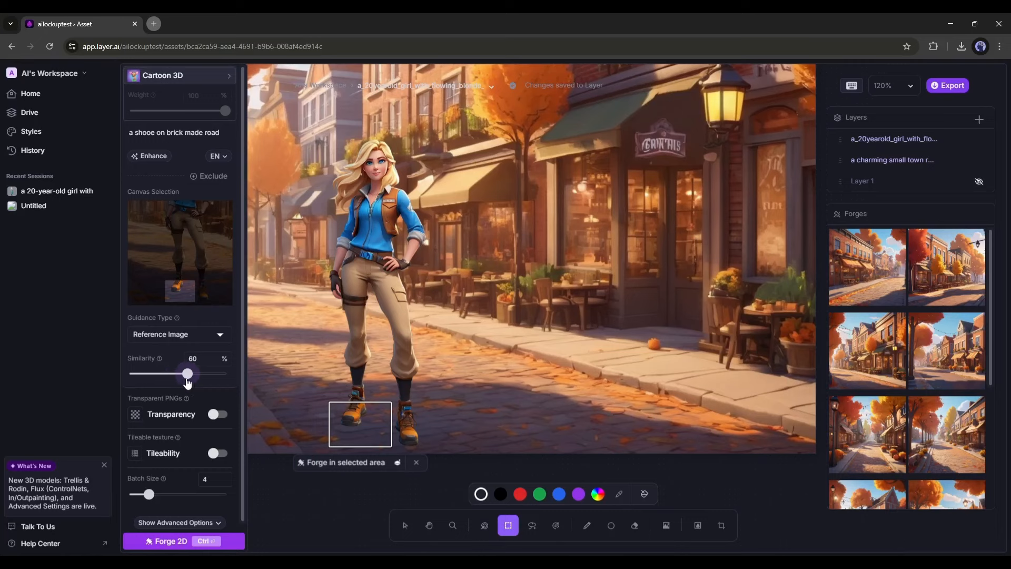
scroll(157, 448, down, 1)
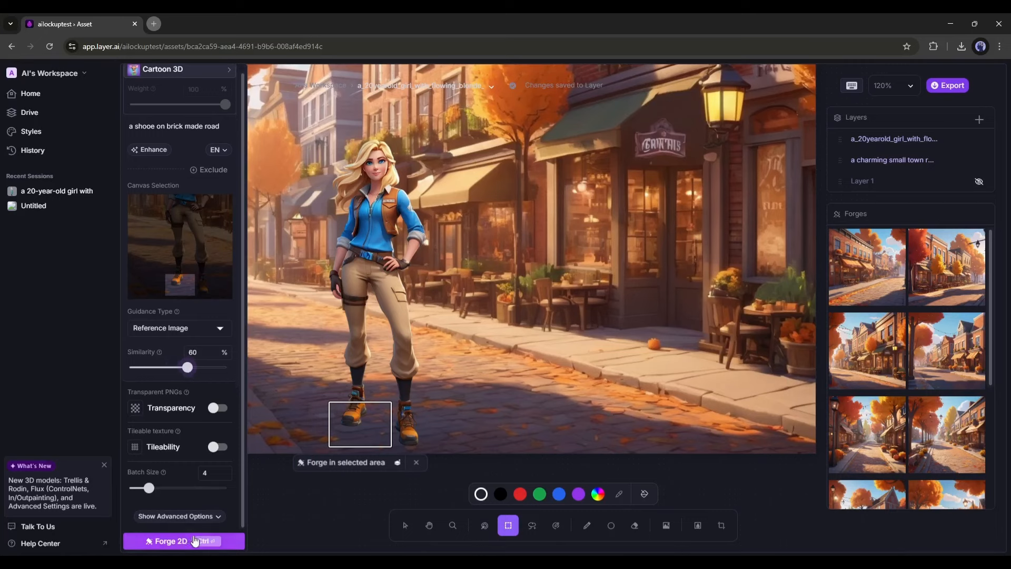
click(166, 541)
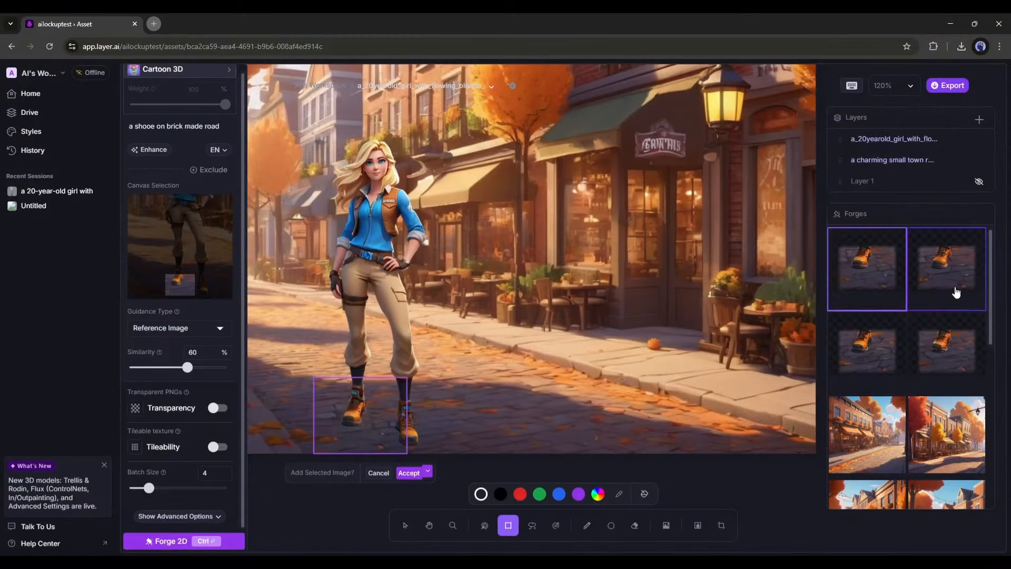
click(947, 352)
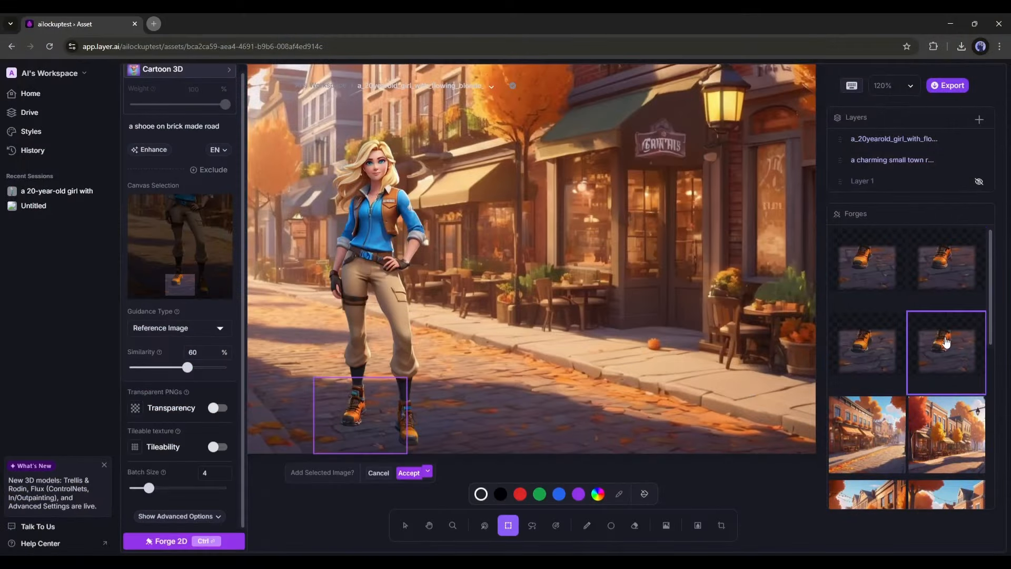
click(880, 348)
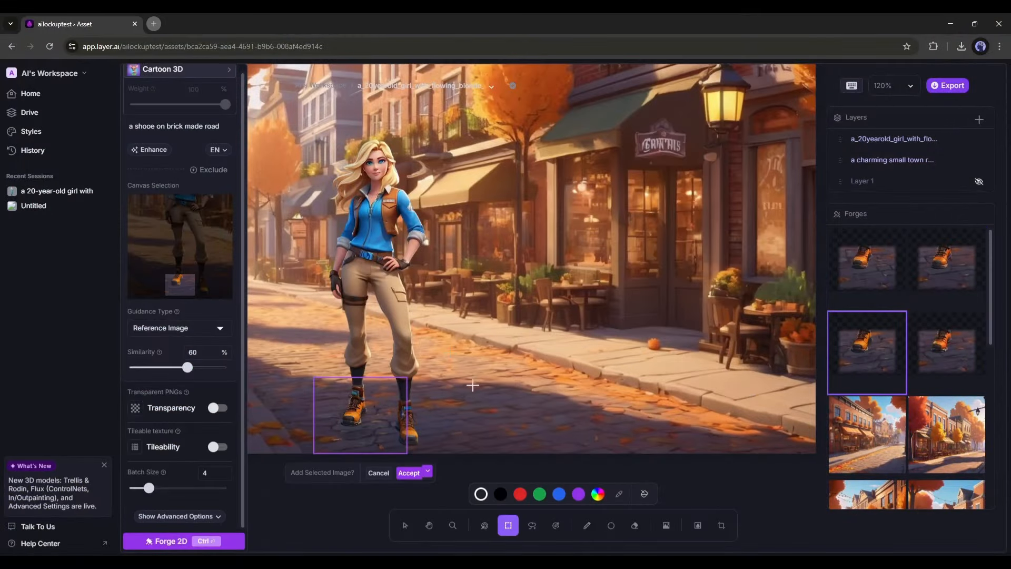
Set the similarity to 50 %, forge the boot area again and add the chosen variation to a new layer
drag(187, 367, 178, 367)
key(ctrl+Return)
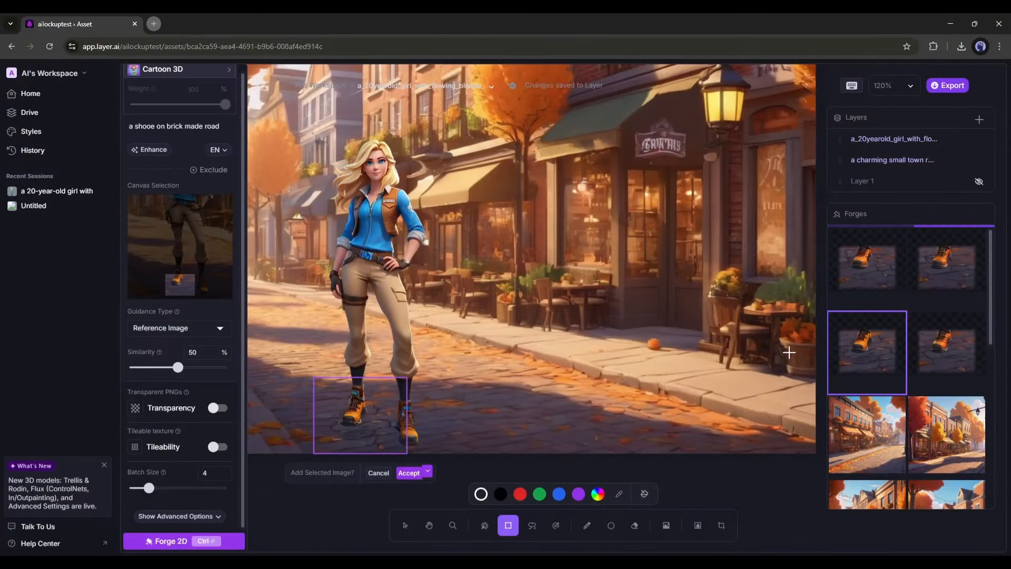
click(874, 353)
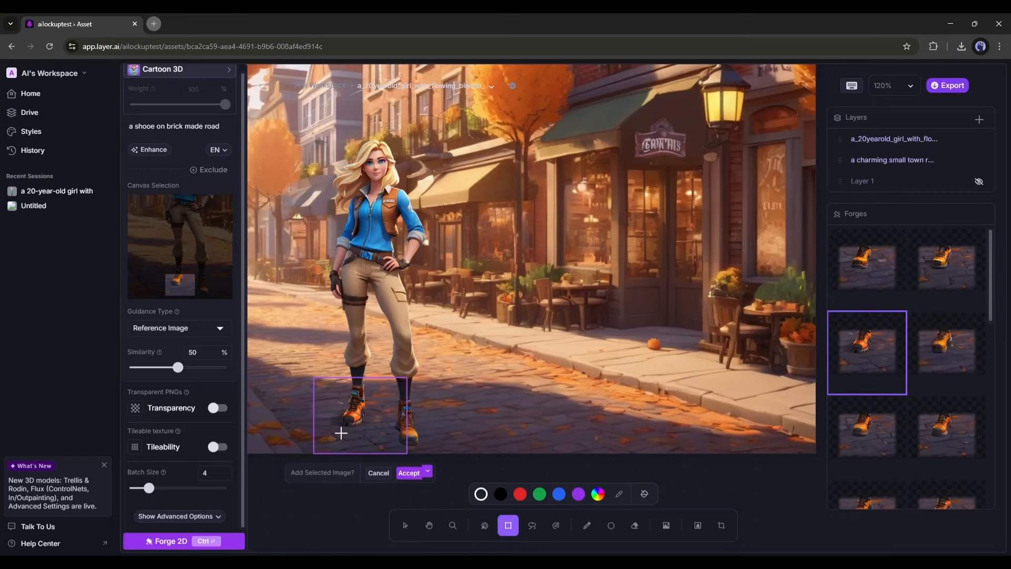
click(428, 473)
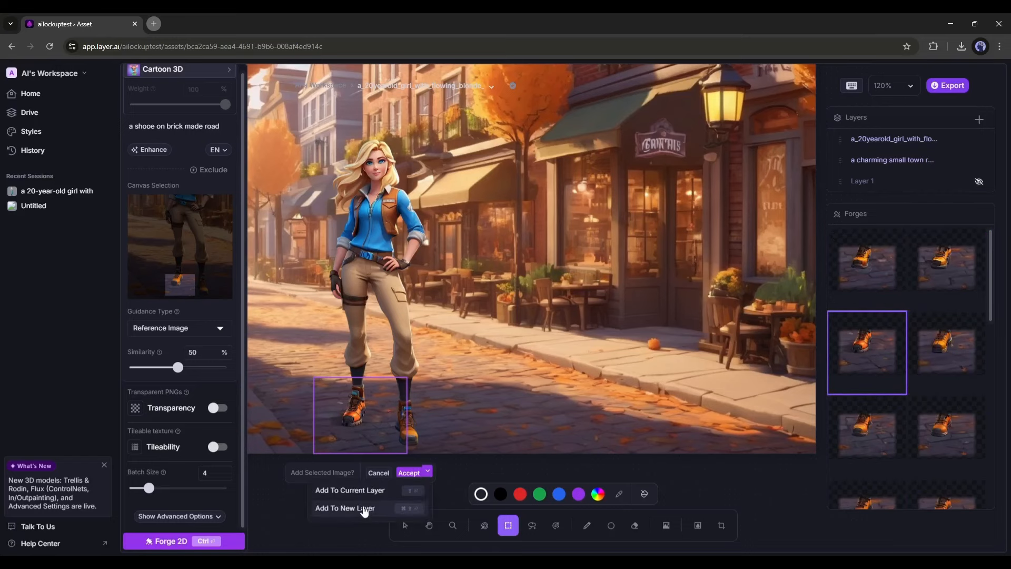
click(365, 511)
Select the area around the girl's other boot, forge it with the same prompt and add a variation to a new layer
drag(389, 404, 469, 462)
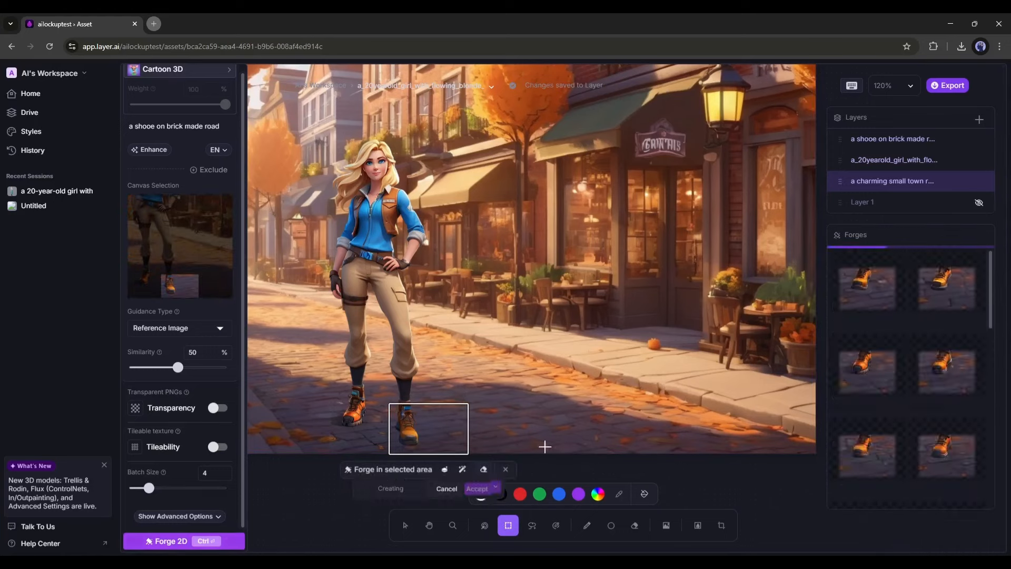
key(ctrl+Return)
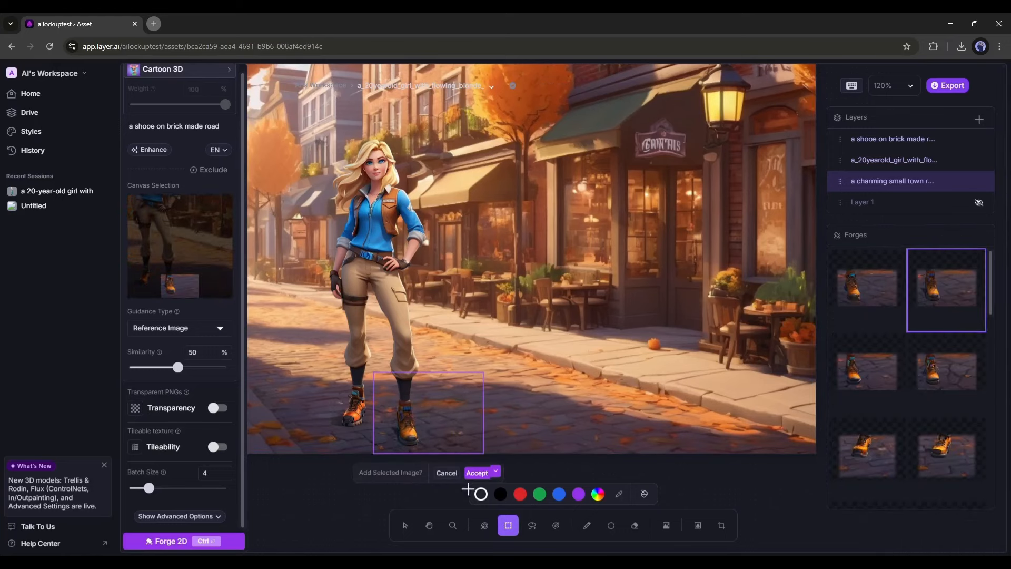
click(495, 471)
click(421, 508)
Look through the canvas tools one by one, including the hand, zoom, rectangle selection, lasso, brush and crop tools
scroll(315, 423, down, 3)
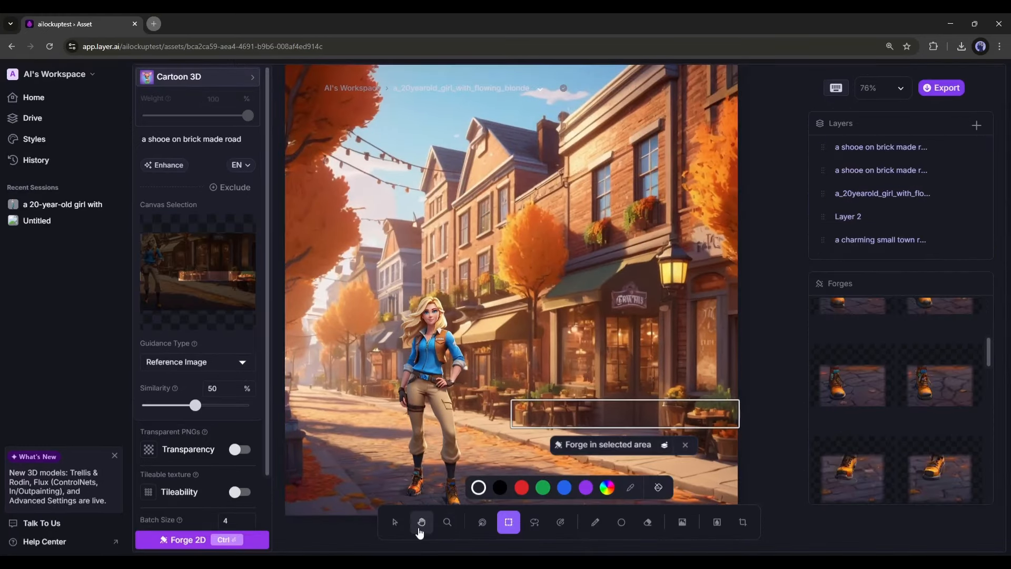
click(429, 530)
click(447, 529)
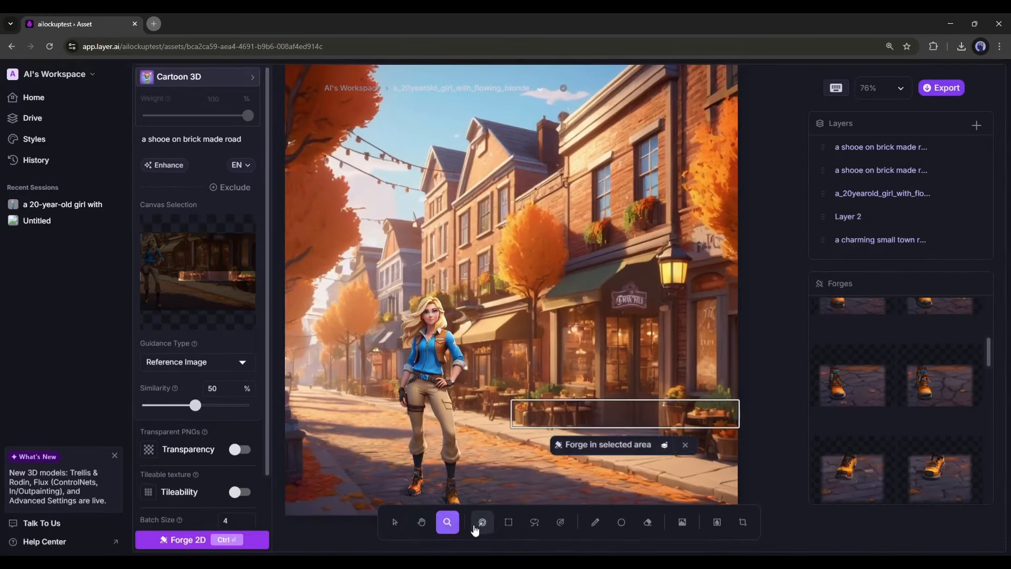
click(481, 525)
click(510, 528)
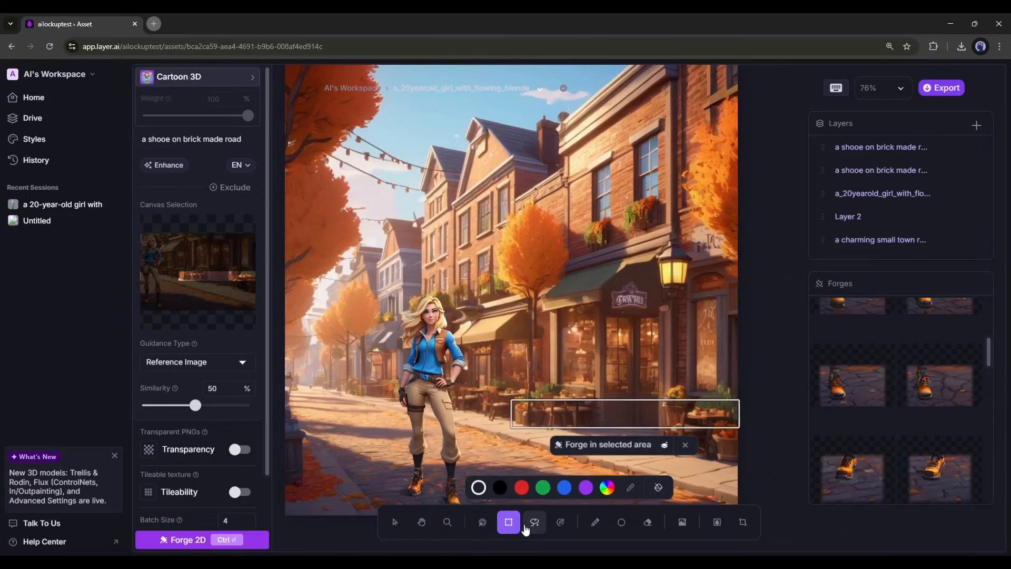
click(535, 529)
click(561, 526)
click(596, 523)
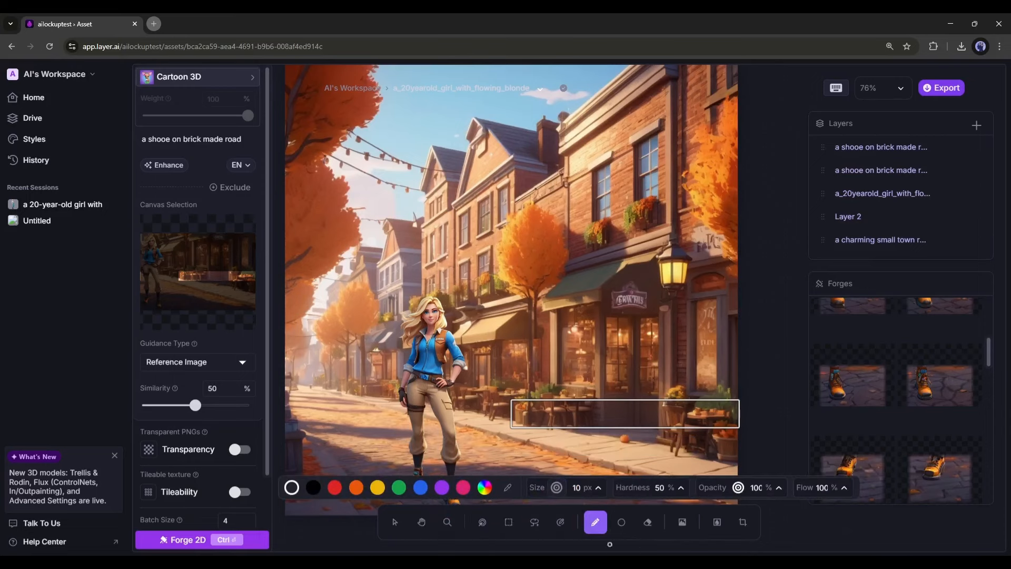
click(743, 522)
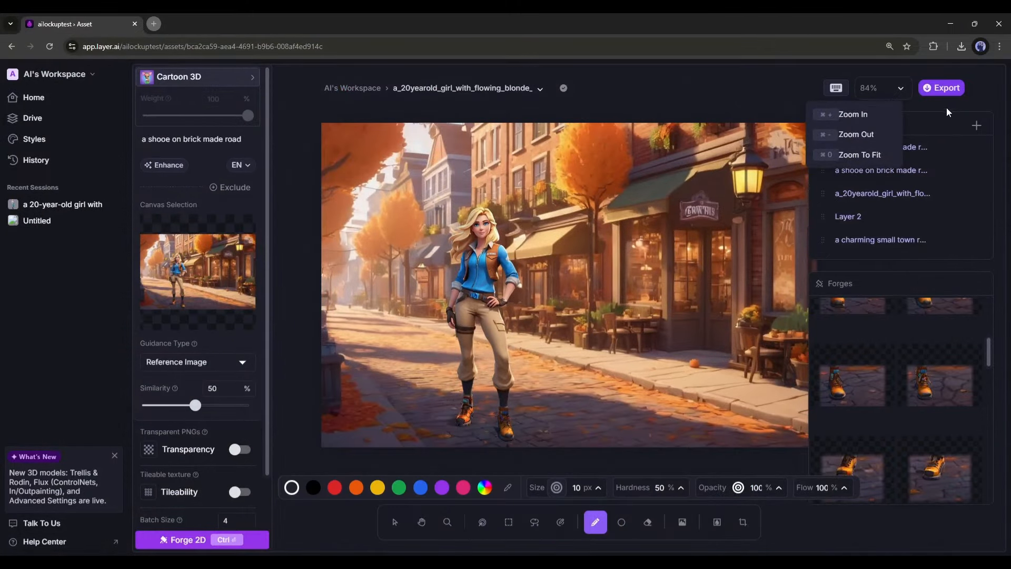
Export the composite of the girl on the street as a PSD file
click(962, 102)
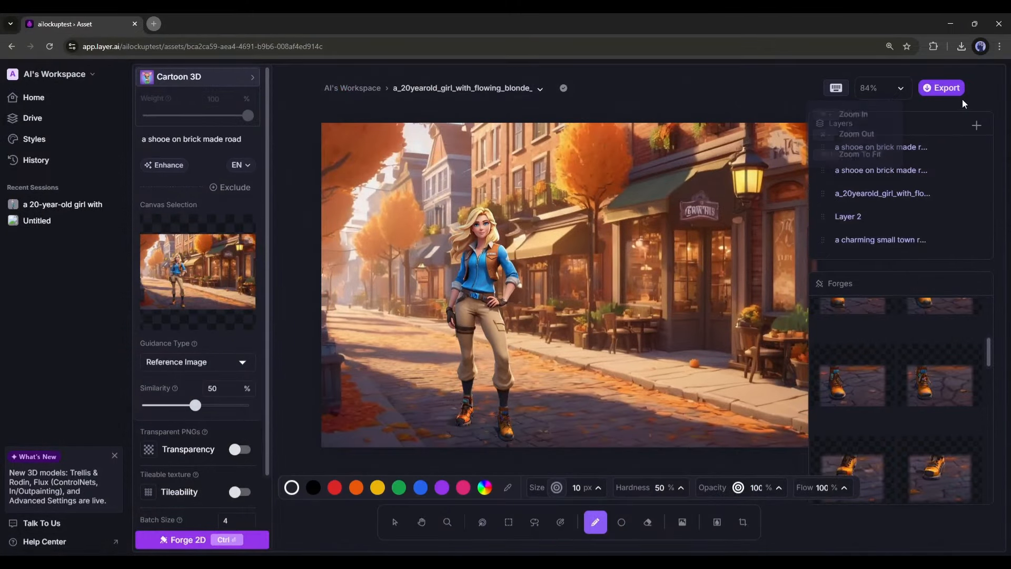
click(925, 94)
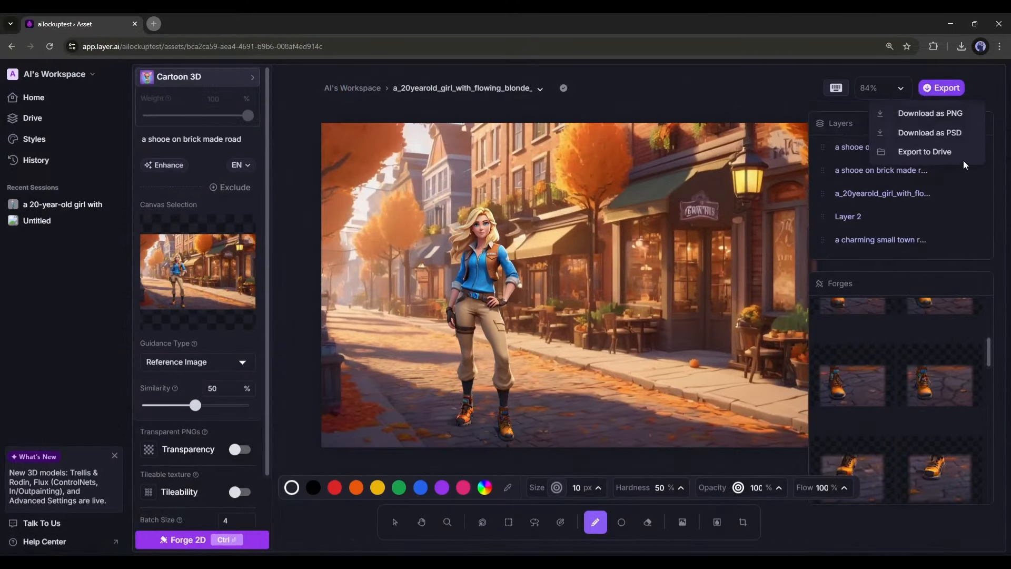
click(922, 139)
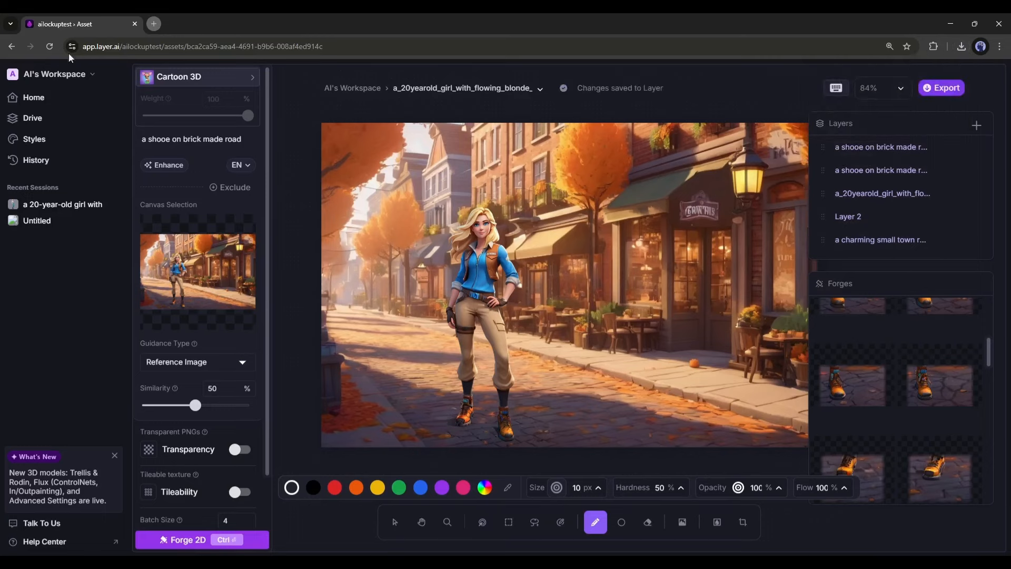
Start a new 3D session from the home page and set its style to Rodin
click(18, 100)
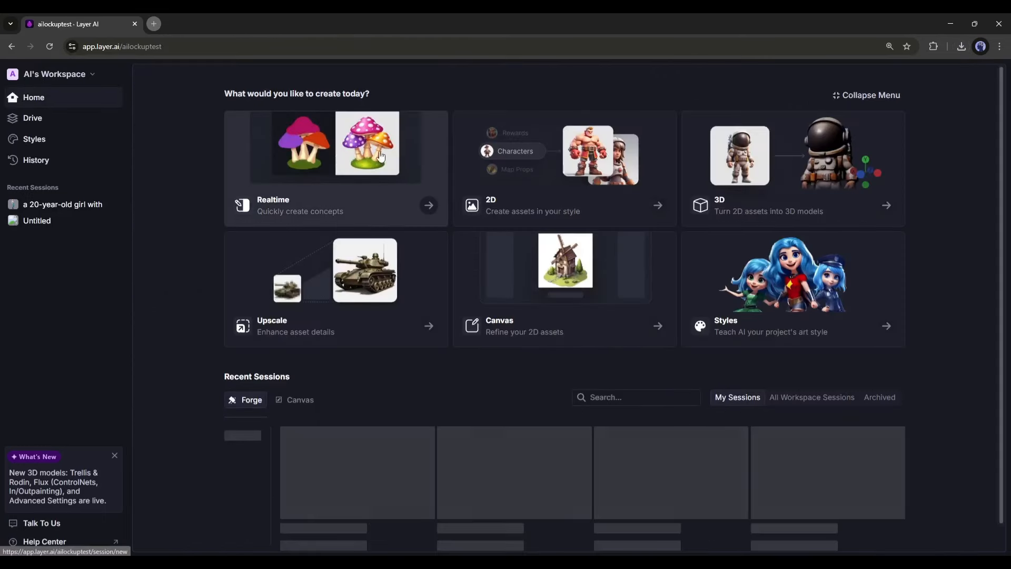
click(774, 161)
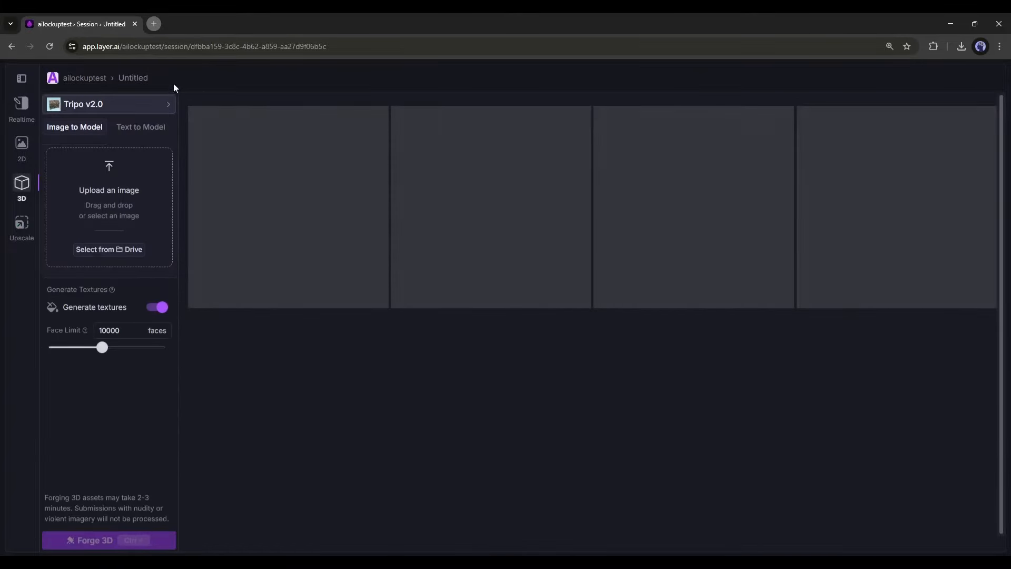
click(135, 109)
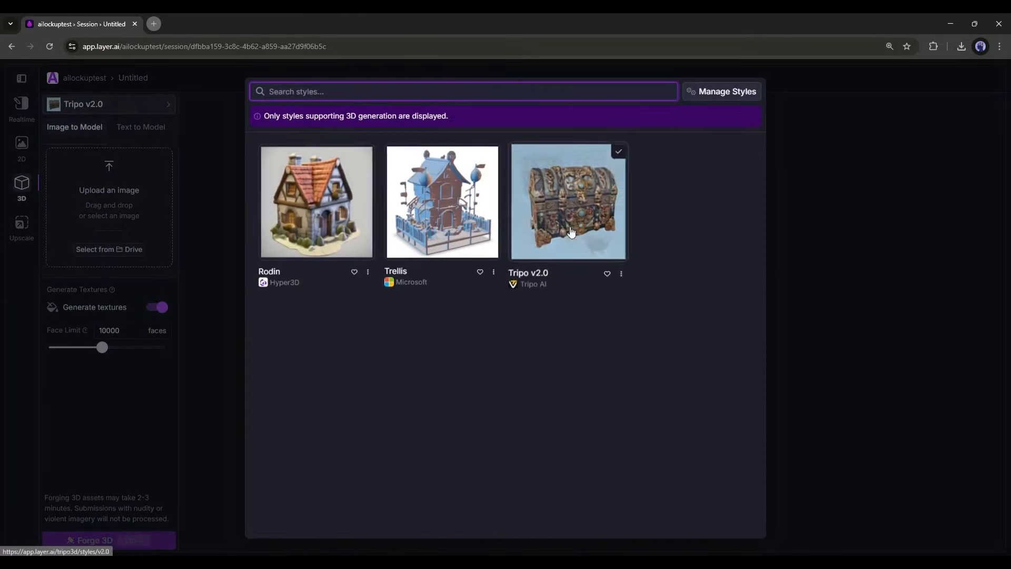
click(327, 205)
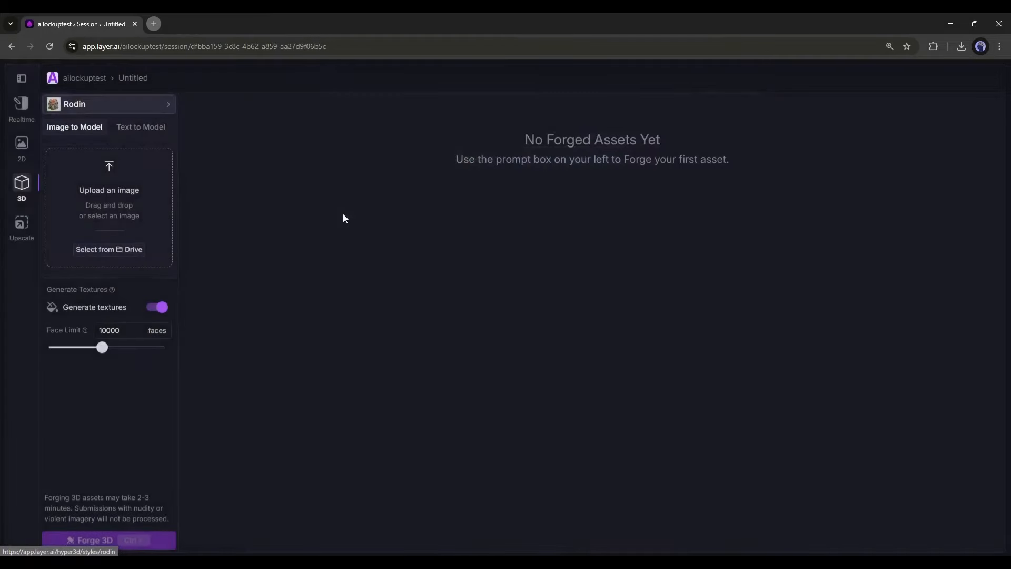
click(136, 127)
click(90, 167)
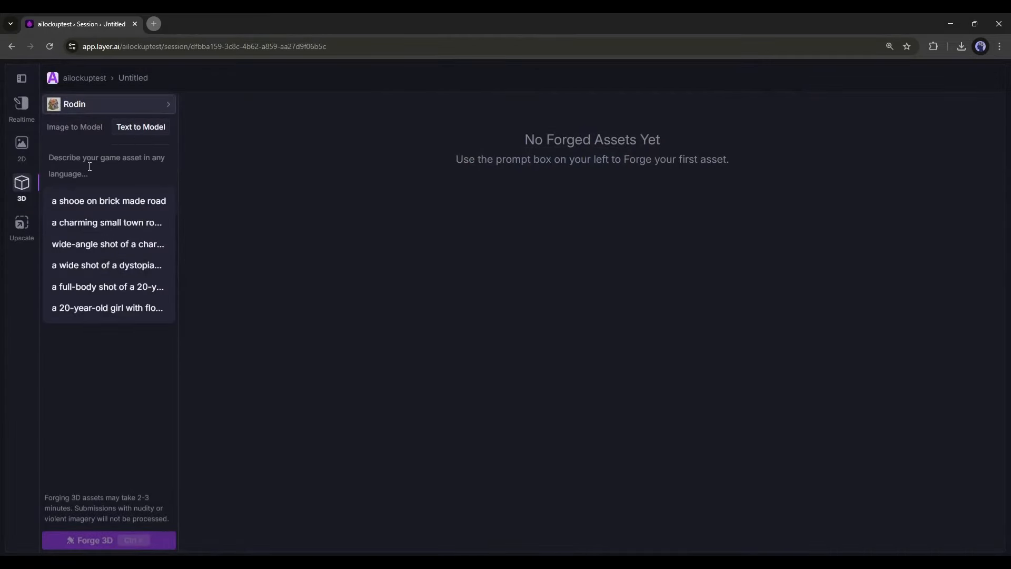
click(72, 138)
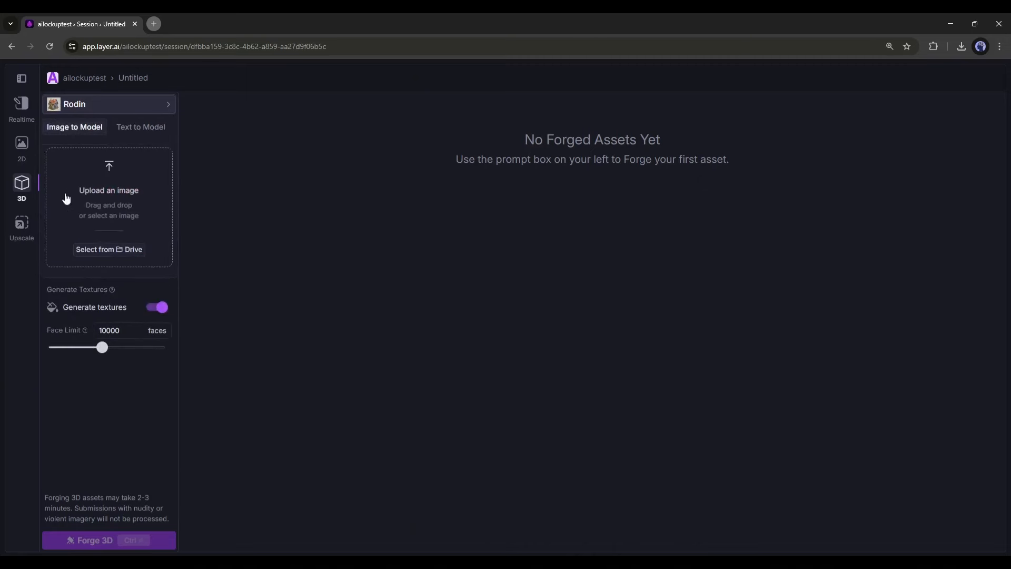
Upload the cut-out blonde girl's image from the Downloads folder as the model reference, with texture generation on
click(95, 184)
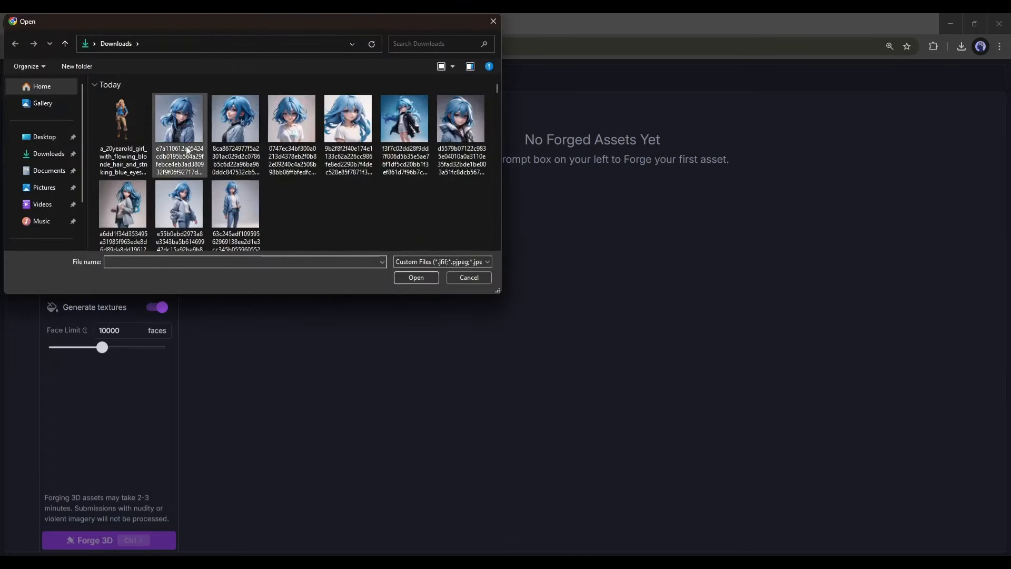
double_click(119, 112)
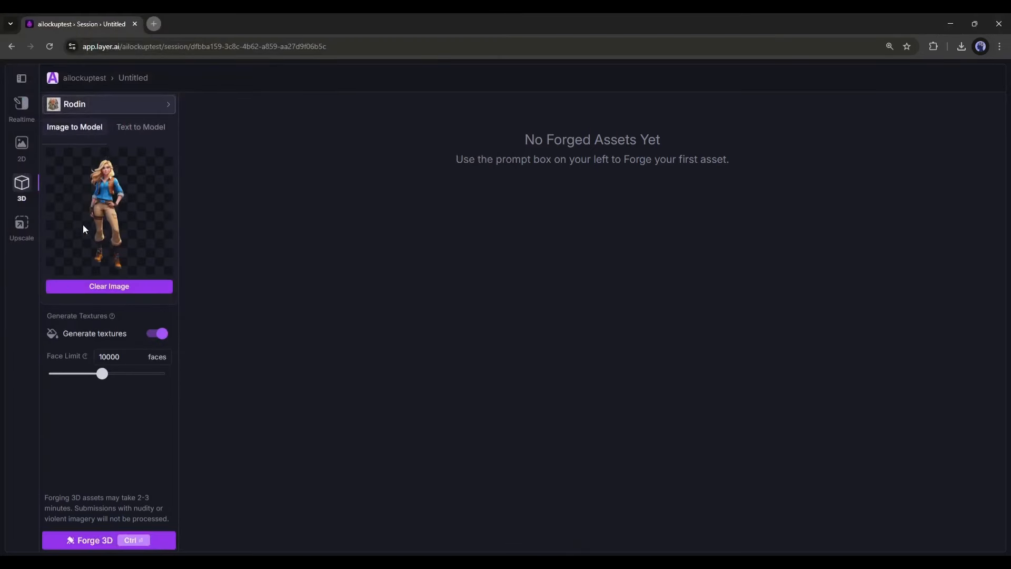
click(165, 337)
Set the face limit to 20000 and forge the 3D model
click(130, 360)
drag(100, 357, 117, 356)
key(Home)
key(Delete)
text(2)
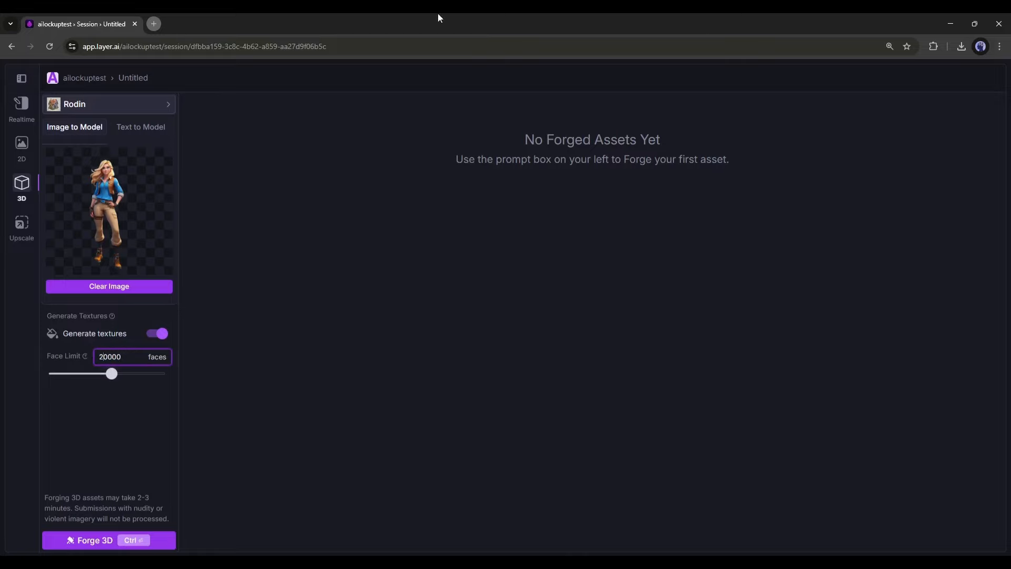
click(87, 541)
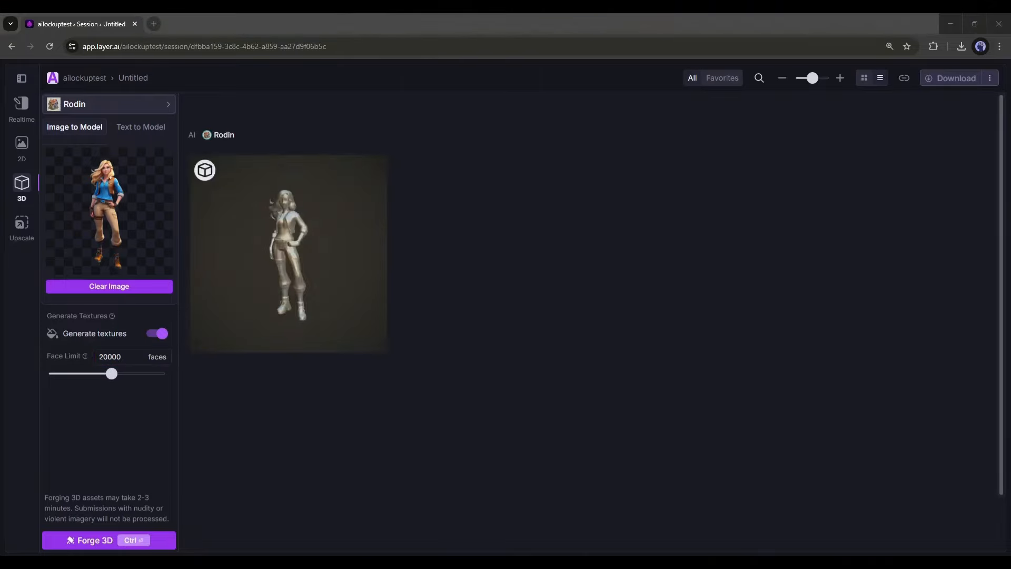
Open the forged girl model in the 3D viewer and raise the intensity of its directional light
click(626, 433)
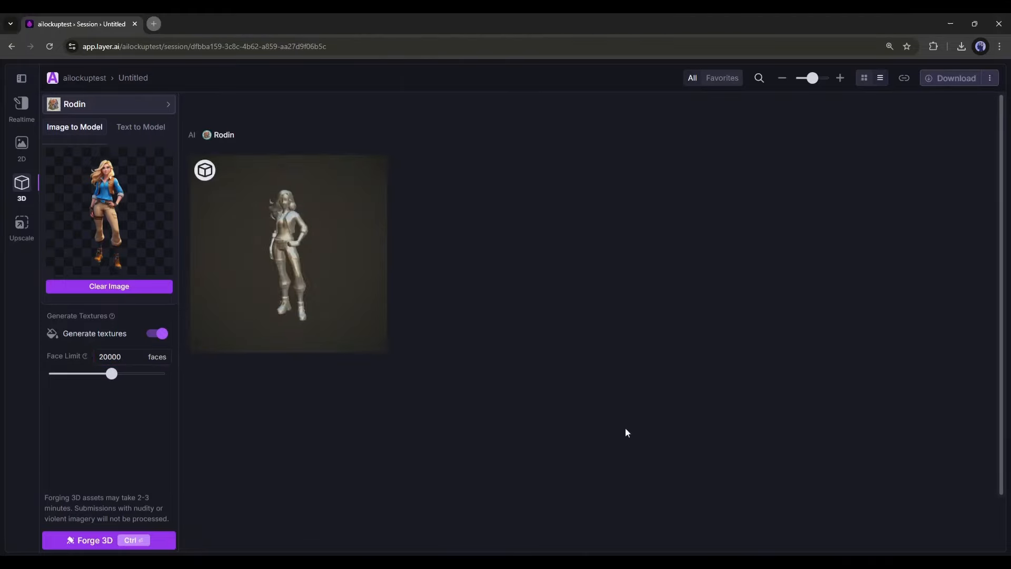
click(312, 243)
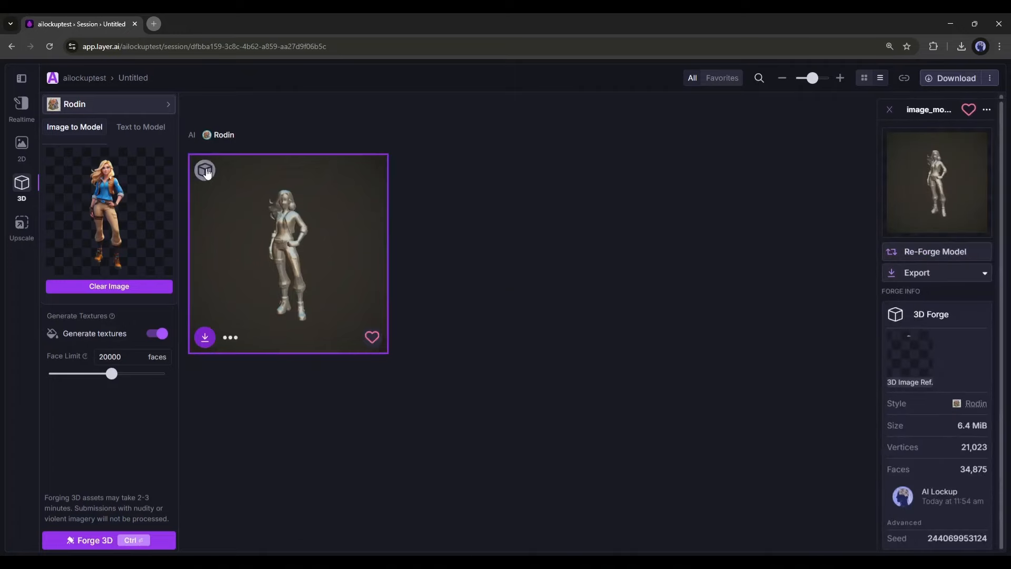
click(205, 171)
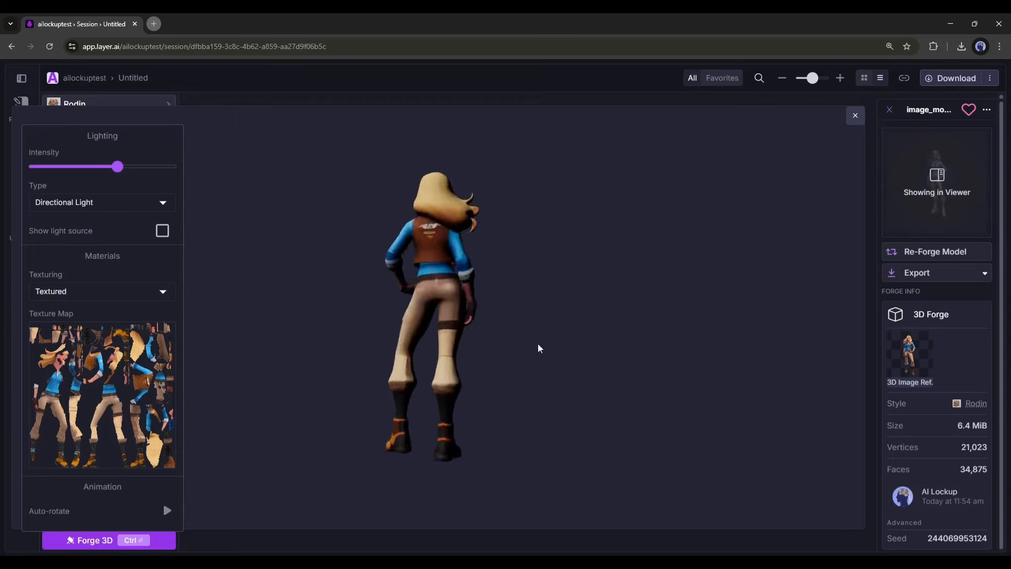
drag(117, 166, 149, 166)
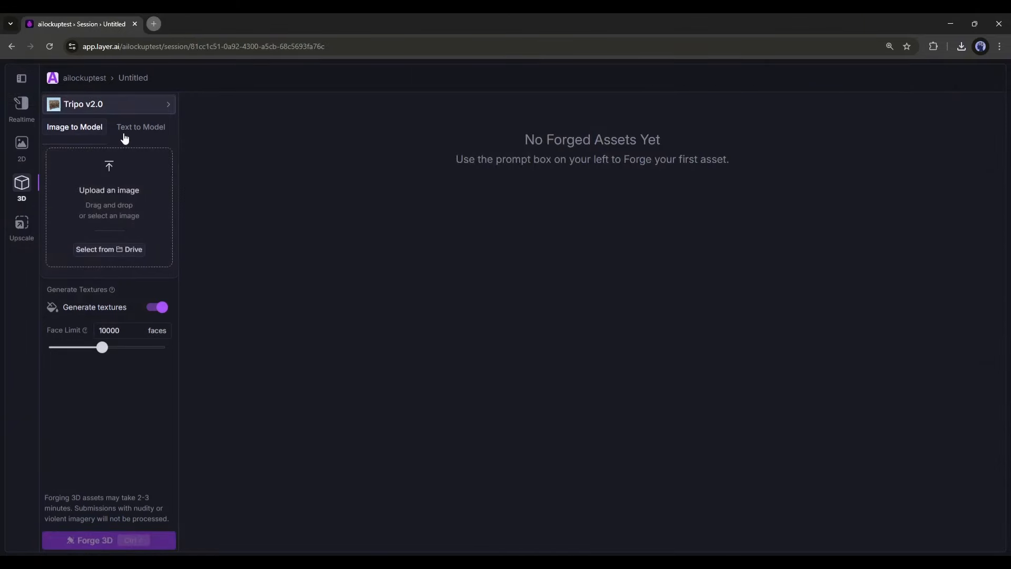
Switch to text-to-model generation, enter the prompt "girl, 20 years old, blue eyes, blonde hair" and enhance it
click(132, 128)
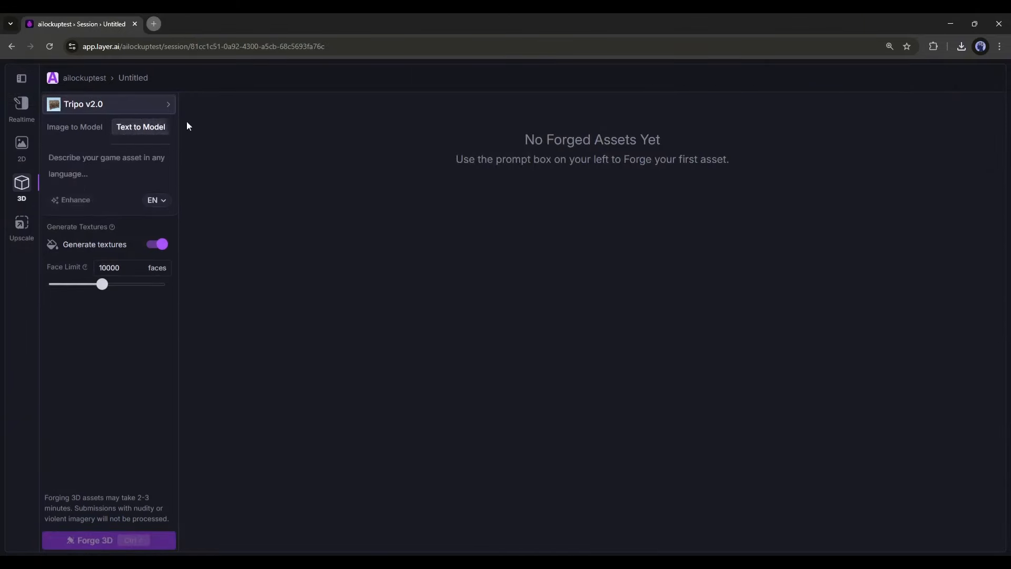
click(128, 161)
text(girl, 20 years old, blue)
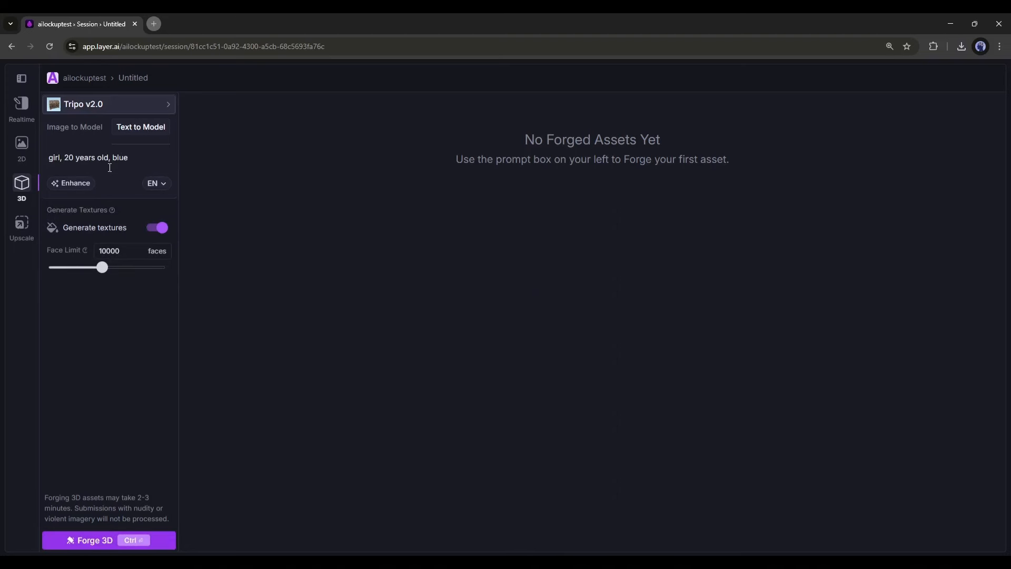
text( eyes, blonde hair)
click(72, 199)
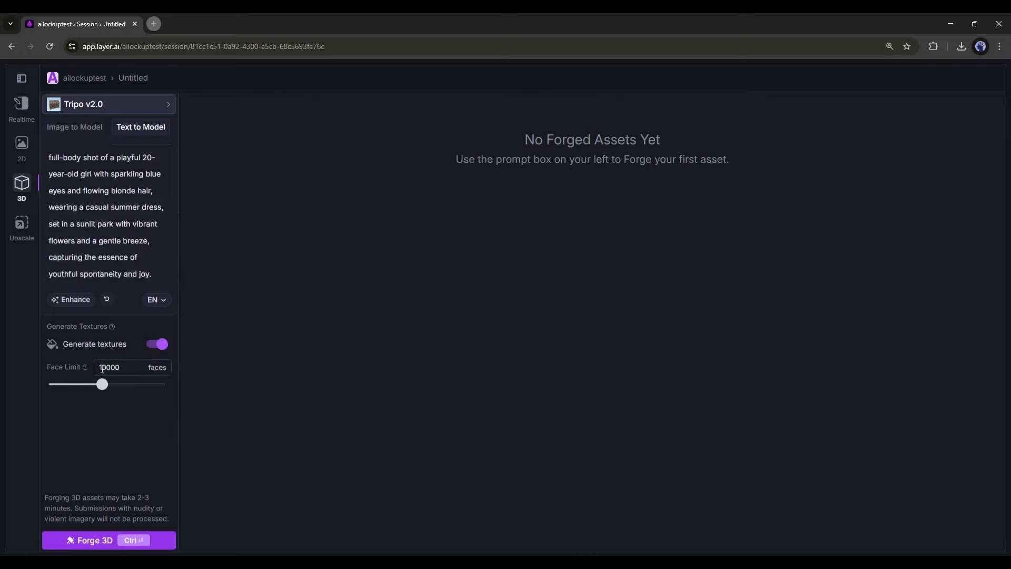
Set the face limit to 90000 and forge the 3D model
key(BackSpace)
text(9)
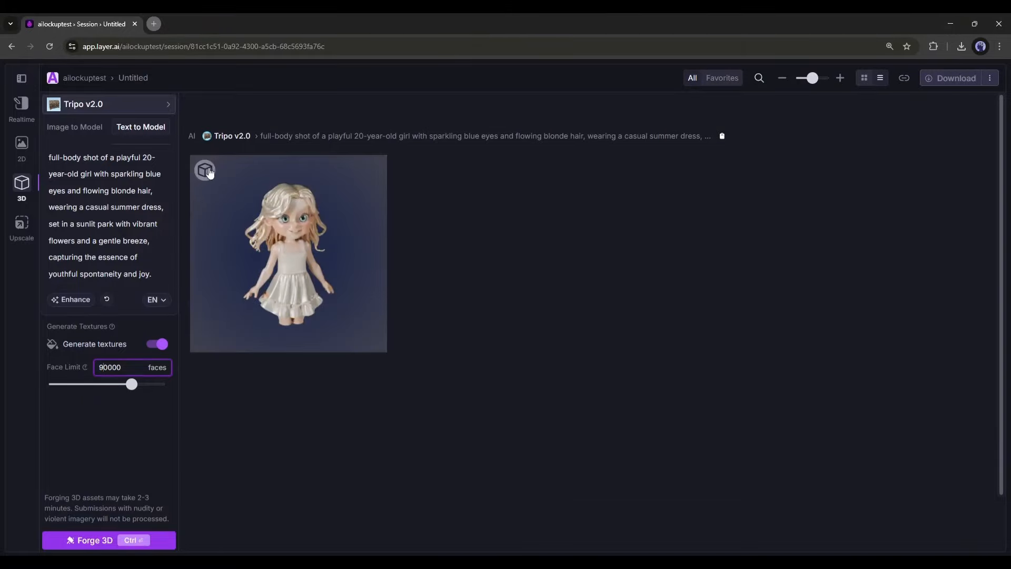
Open the forged girl model in the 3D viewer, rotate it to inspect it and close the viewer
click(240, 191)
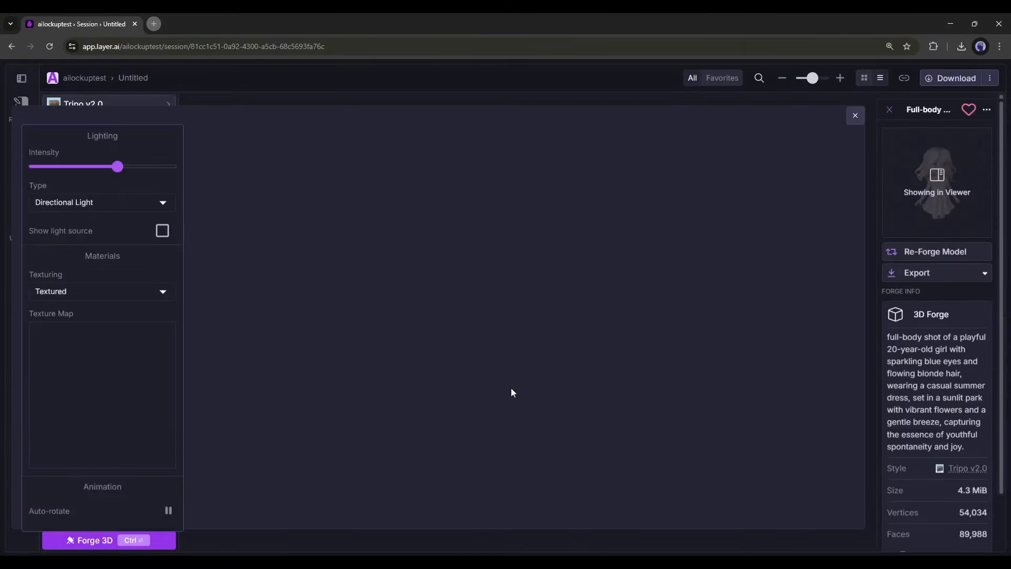
drag(349, 373, 402, 360)
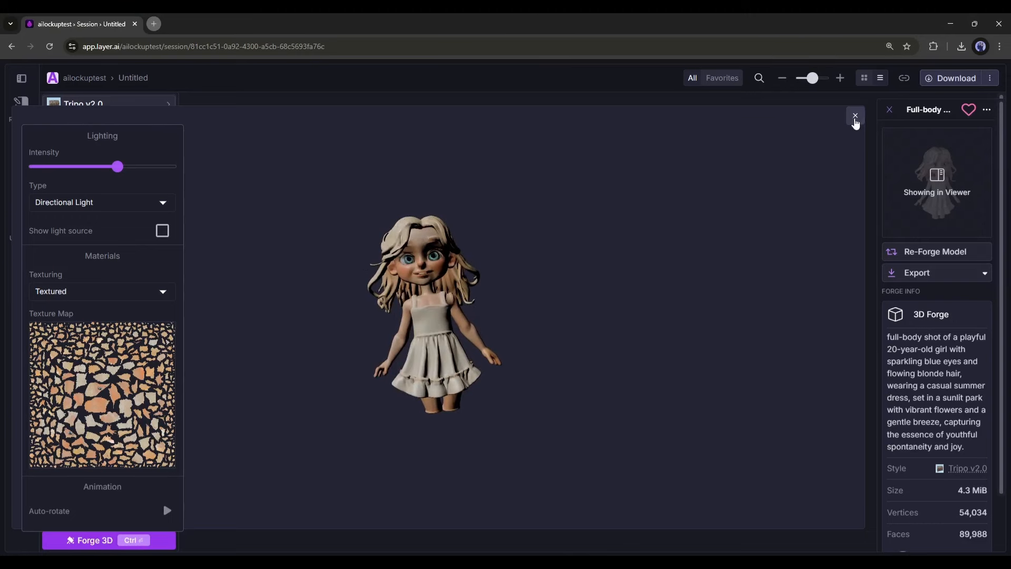
click(855, 115)
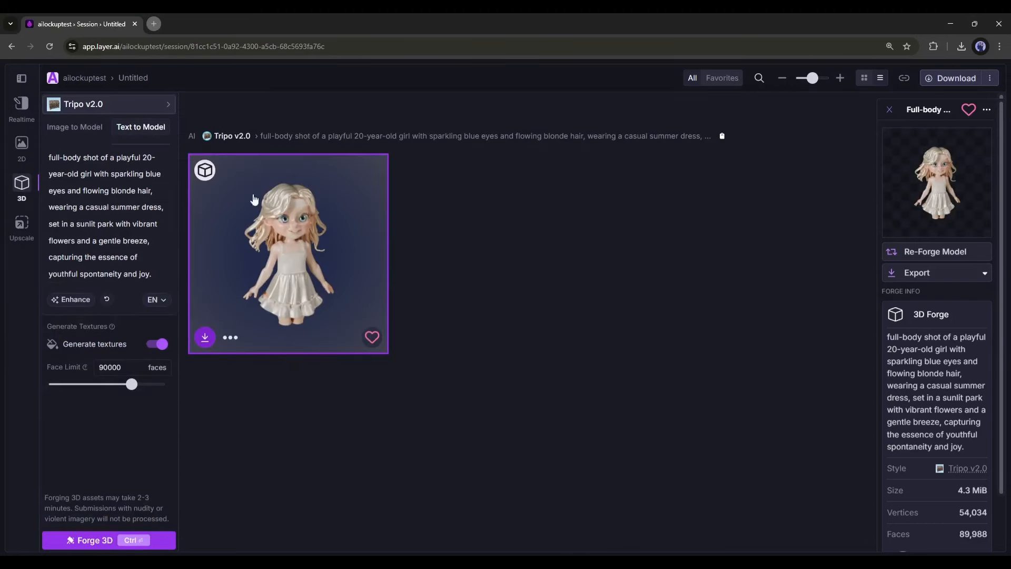
Go through the home page to the workspace styles and start a forge session with the Emily style
click(24, 80)
click(29, 97)
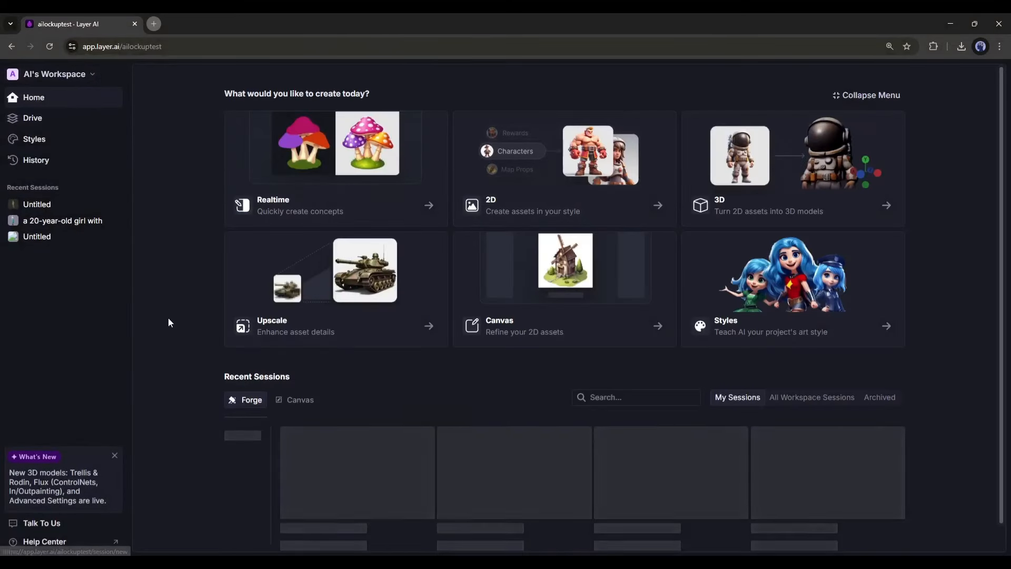
scroll(221, 318, down, 1)
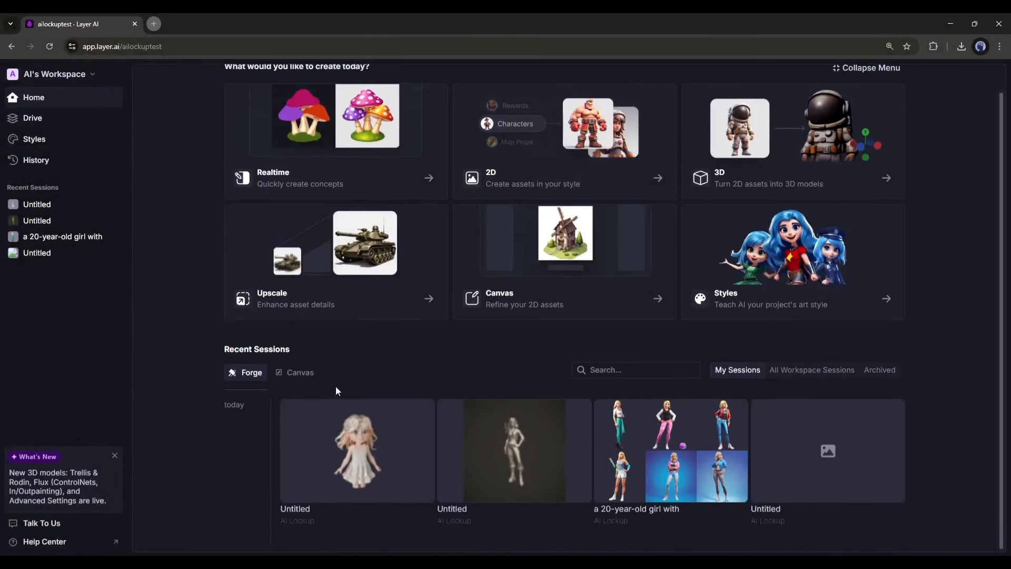
click(793, 274)
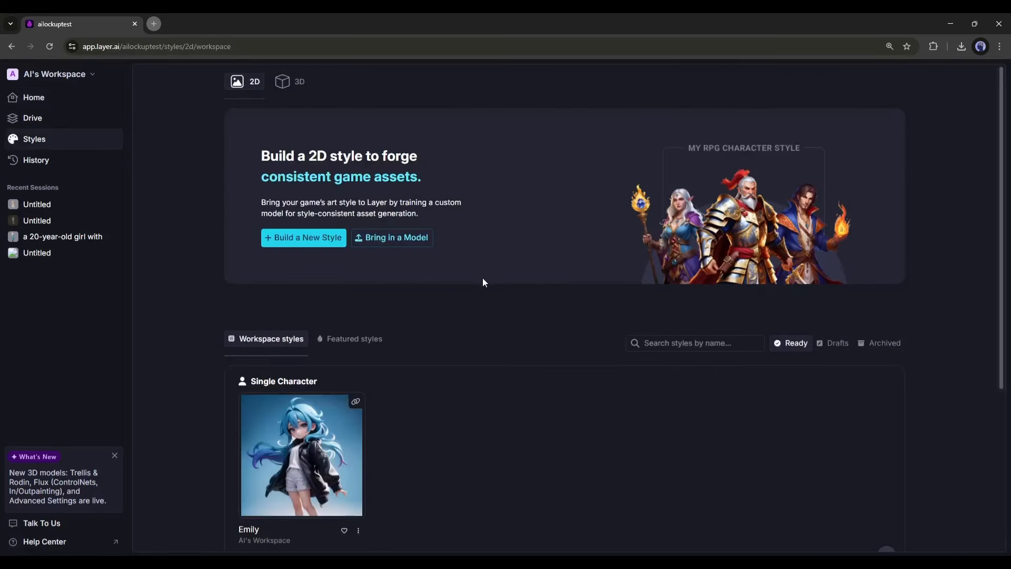
scroll(421, 313, down, 4)
click(314, 241)
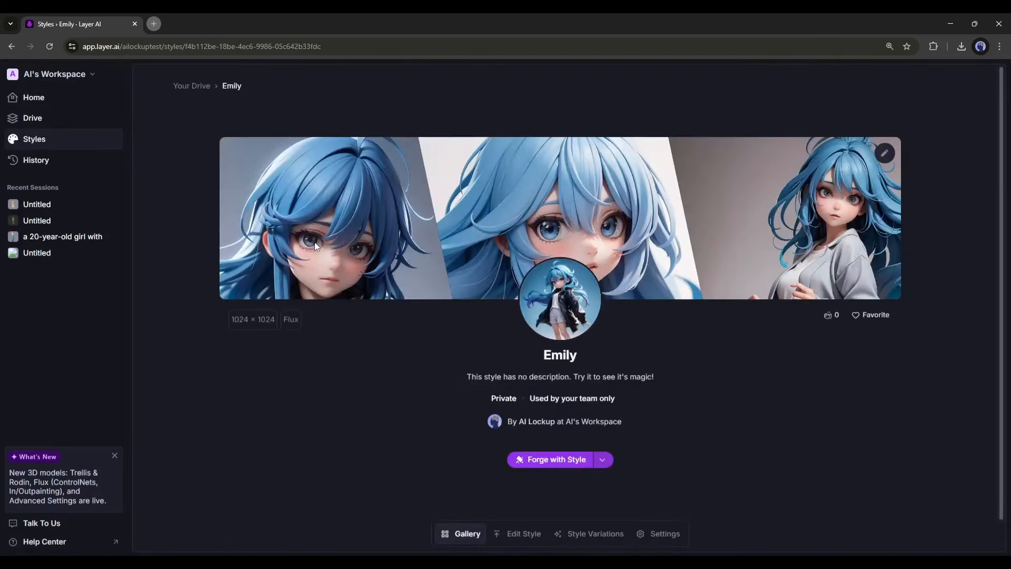
click(577, 460)
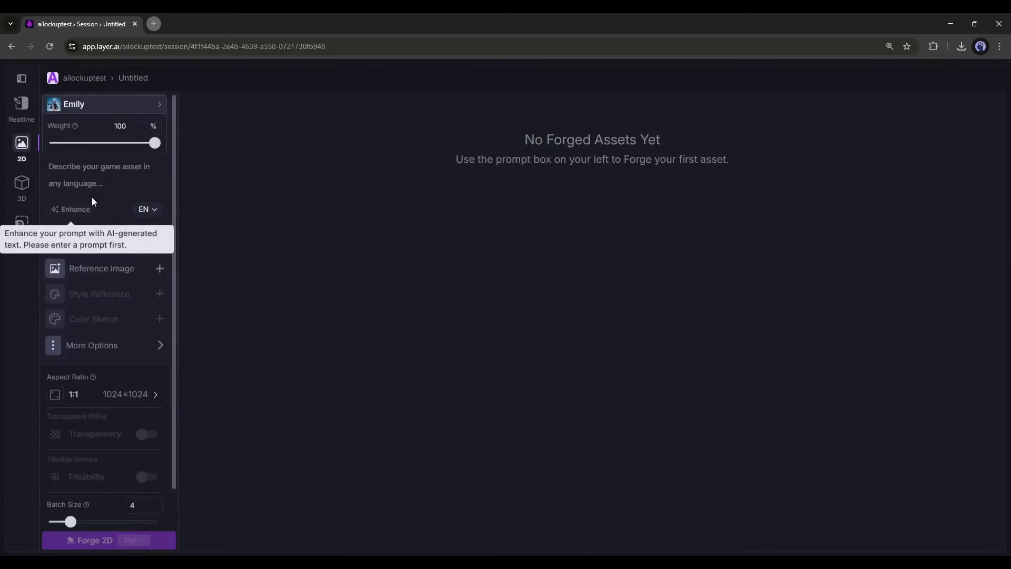
Enter the prompt "Emily walking on a city road" and forge the 2D images in a batch of 4
click(84, 178)
text(Emily walking on a city)
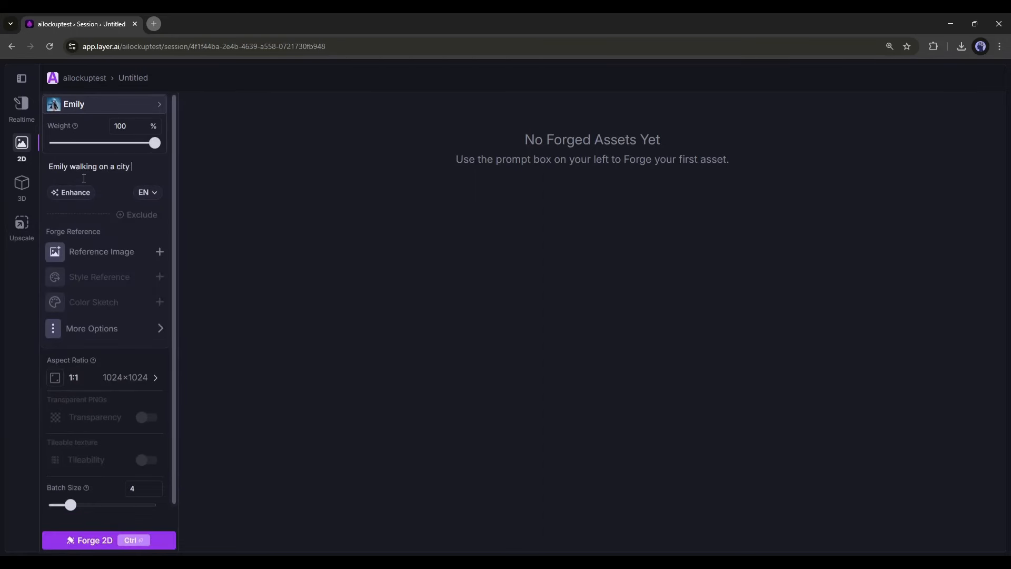
scroll(94, 520, down, 1)
click(113, 542)
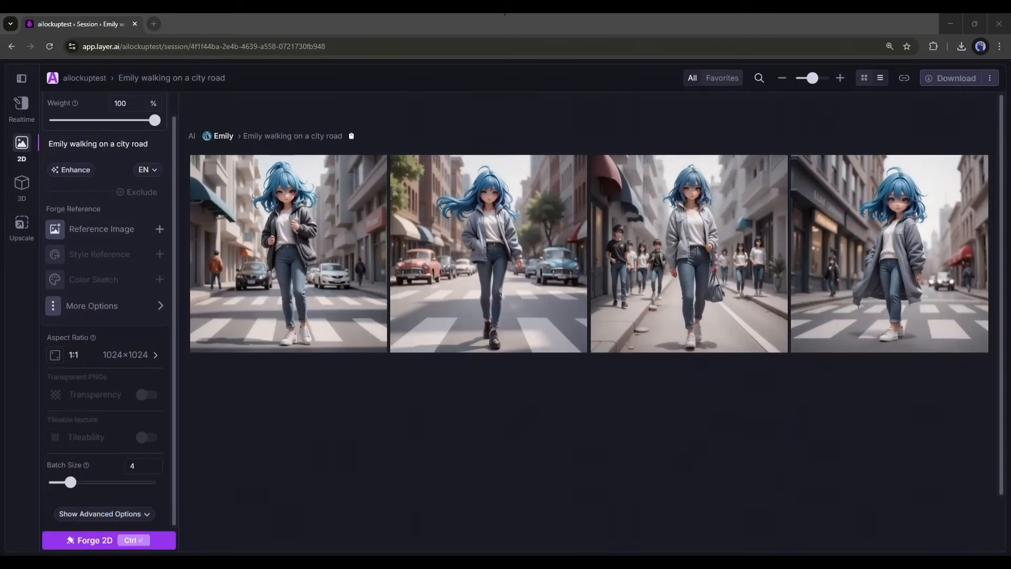
Examine each of the four forged city-road images and compare the character's look across them
click(312, 252)
click(514, 257)
click(695, 237)
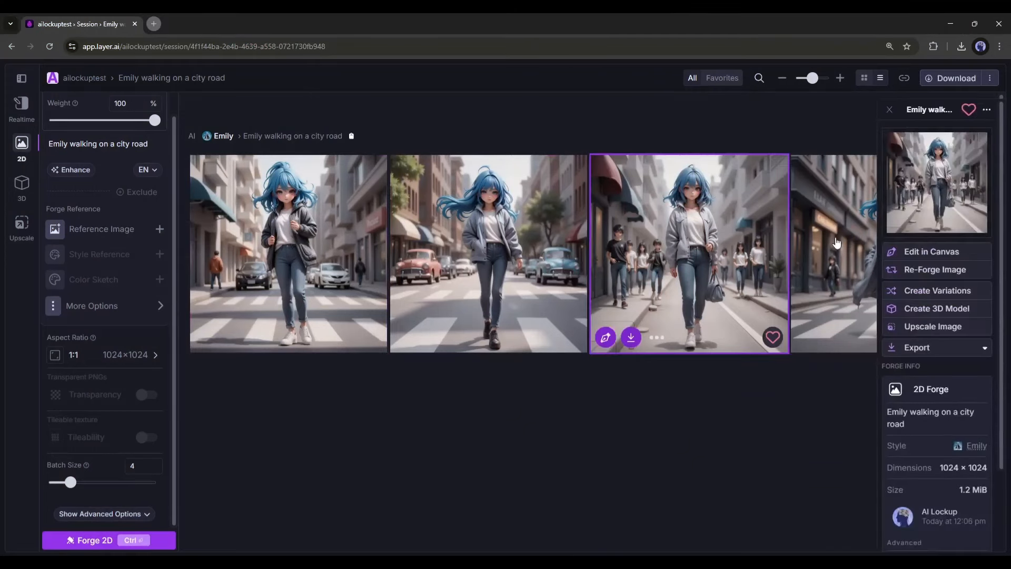
click(838, 242)
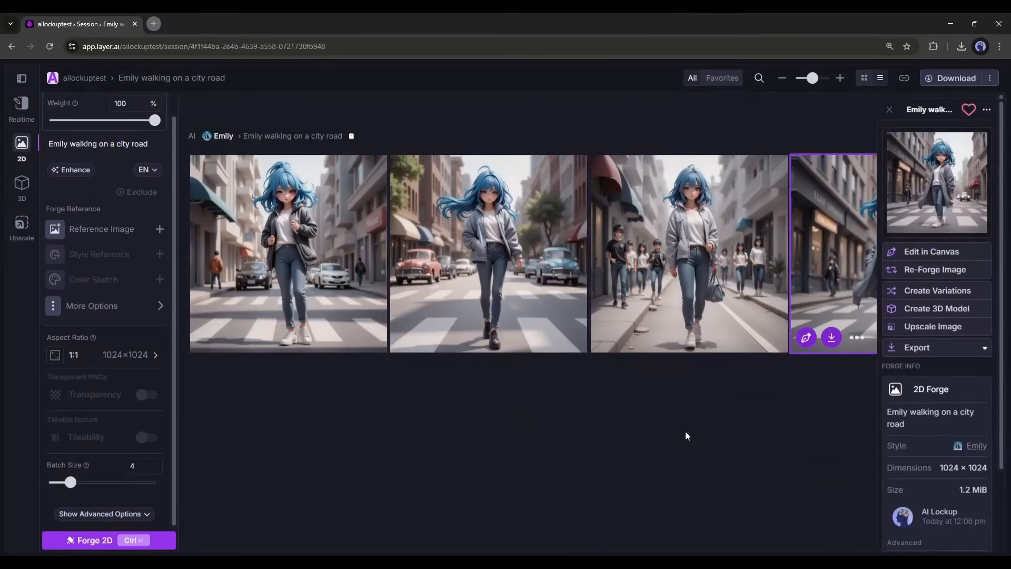
click(889, 110)
click(678, 251)
click(520, 251)
click(324, 248)
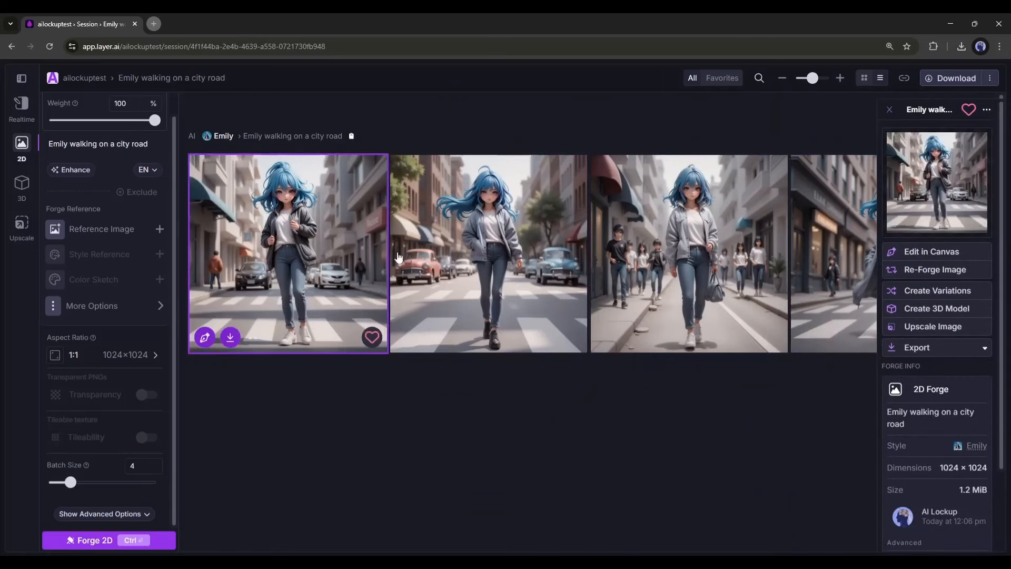
click(497, 255)
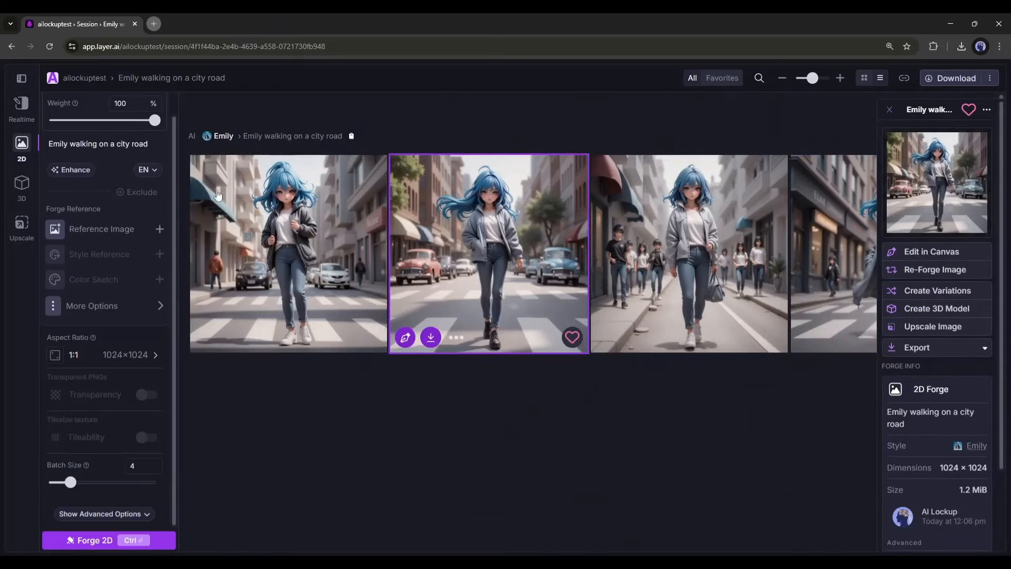
click(889, 109)
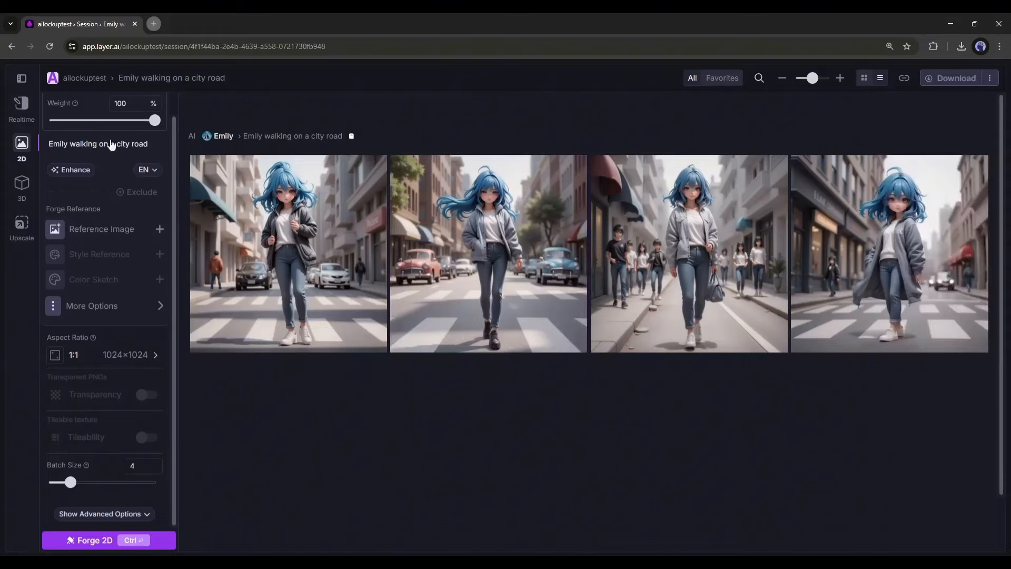
Return to the home page and look over the creation options, the workspace menu and the recent sessions
click(28, 81)
click(78, 100)
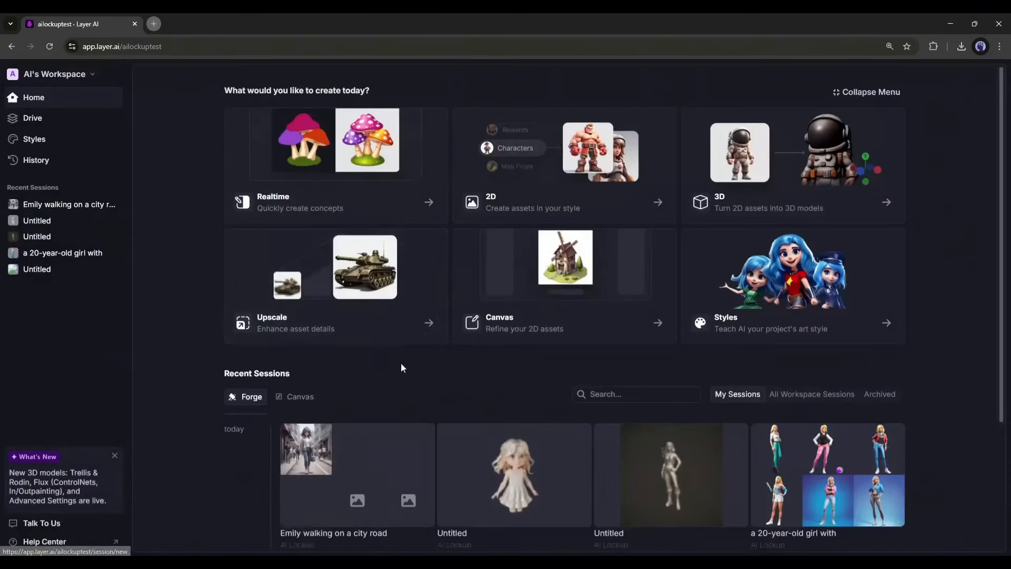
scroll(462, 377, down, 3)
scroll(343, 383, up, 3)
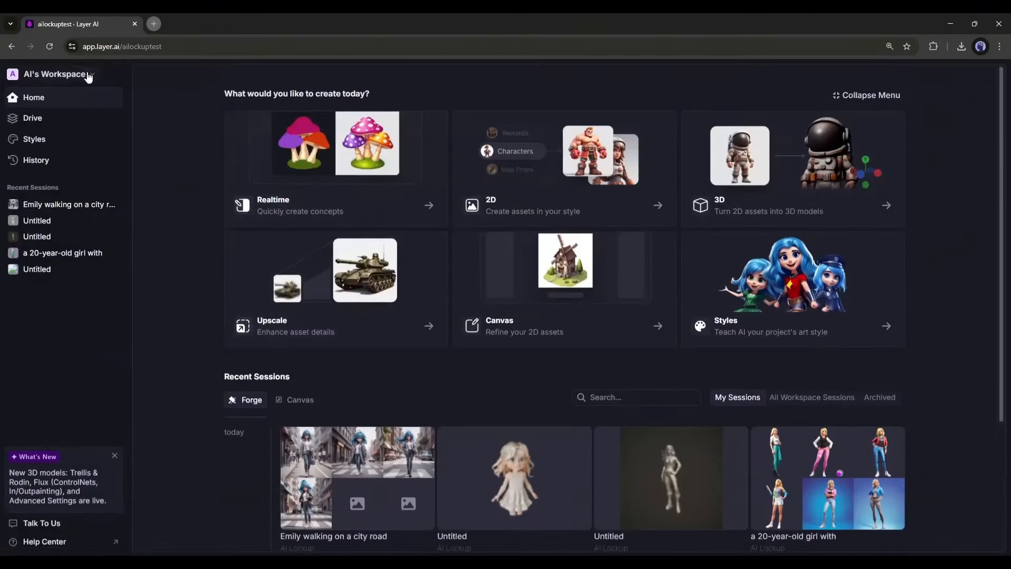
click(88, 77)
click(131, 238)
scroll(185, 332, down, 3)
scroll(560, 440, up, 3)
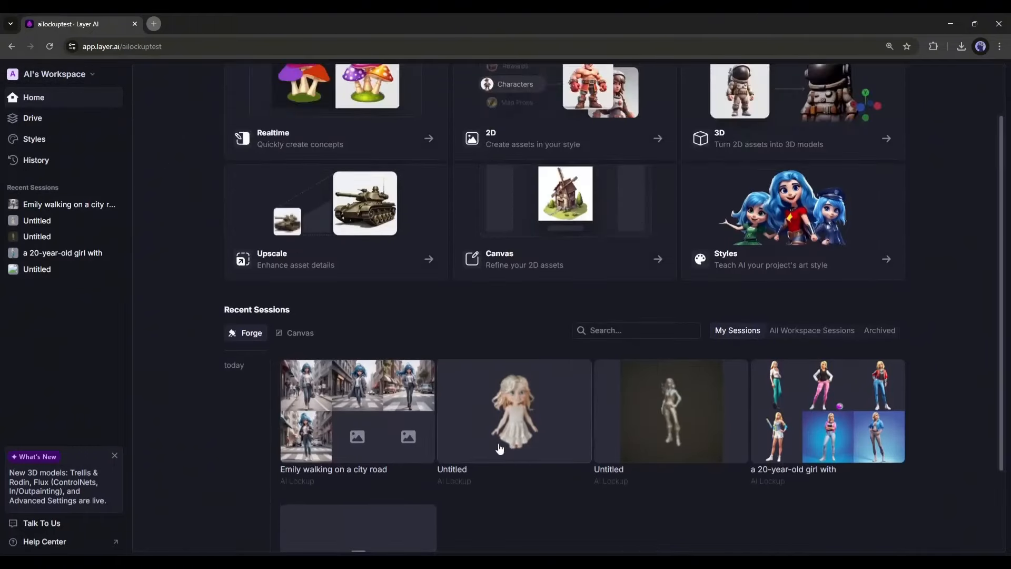